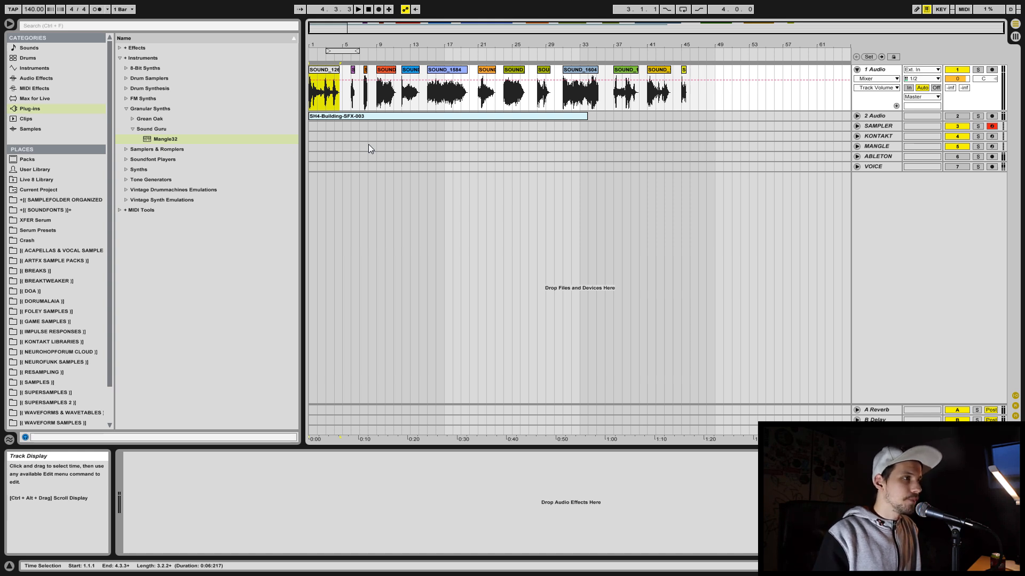
- Audition the SOUND_1268 clip on the 1 Audio track, and load it into a new Sampler on the SAMPLER track
{"action": "key", "text": "space"}
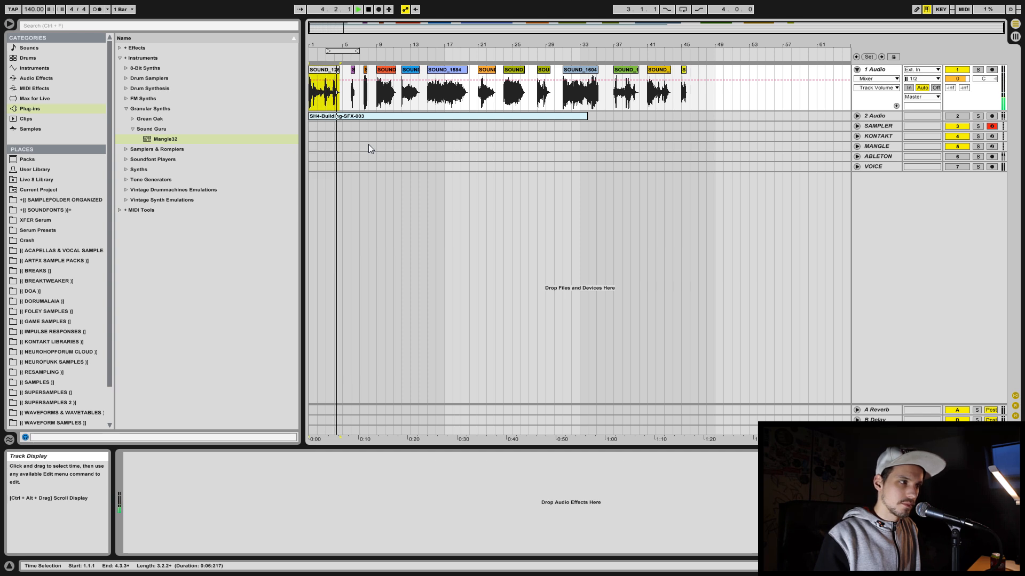
{"action": "key", "text": "space"}
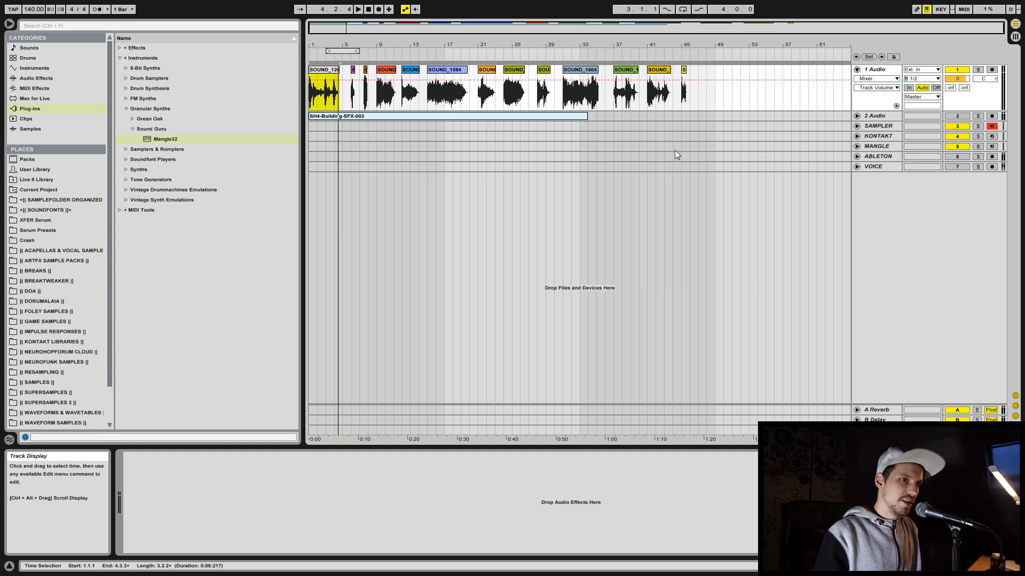
{"action": "left_click", "coordinate": [875, 126]}
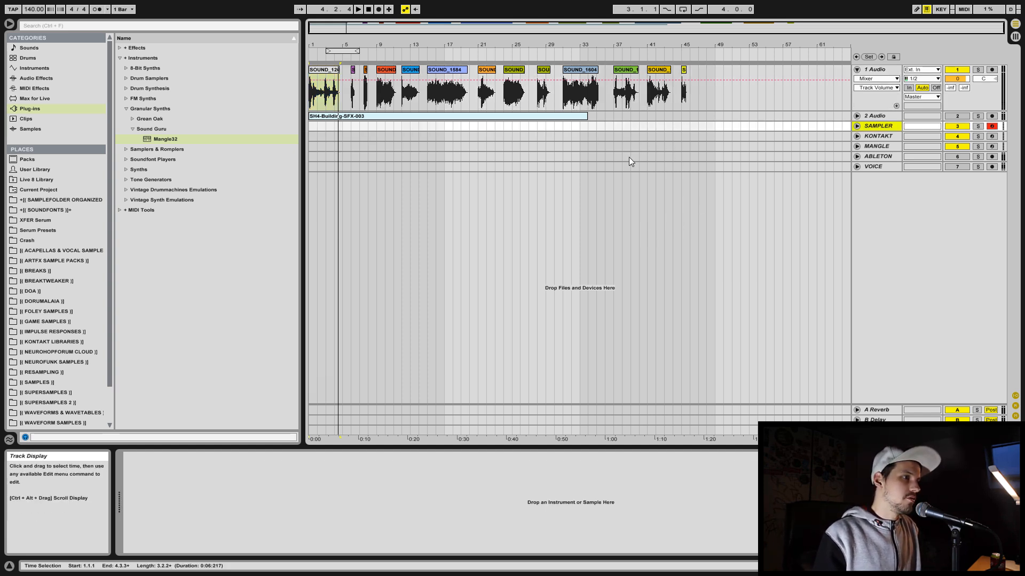
{"action": "left_click", "coordinate": [35, 66]}
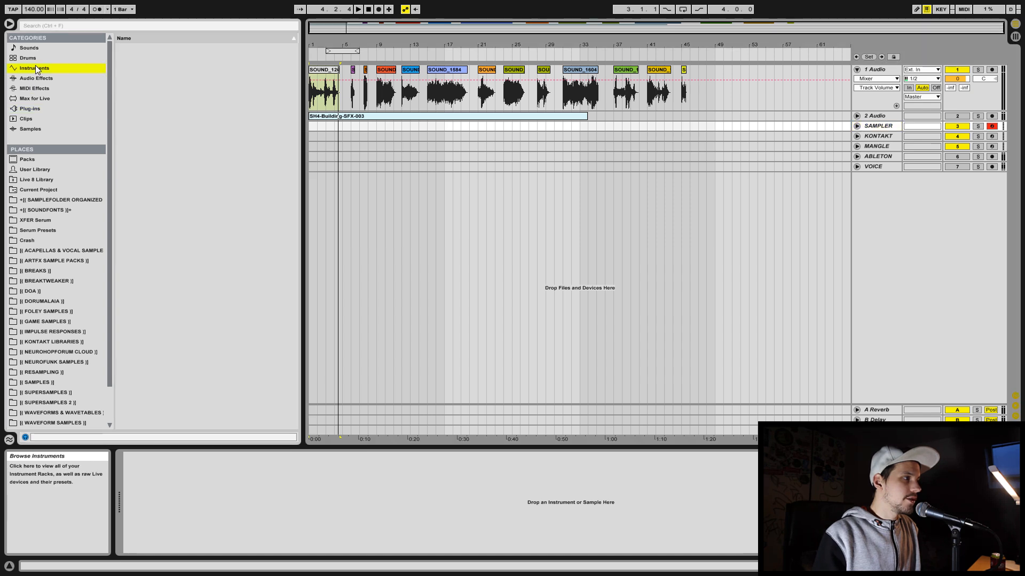
{"action": "left_click_drag", "start_coordinate": [149, 131], "coordinate": [482, 449]}
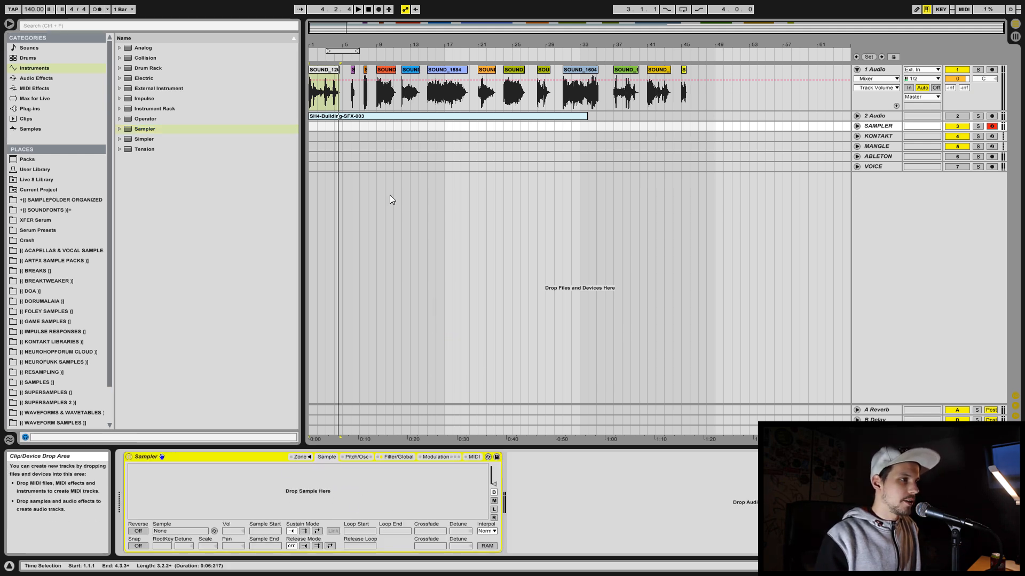
{"action": "left_click_drag", "start_coordinate": [324, 92], "coordinate": [311, 470]}
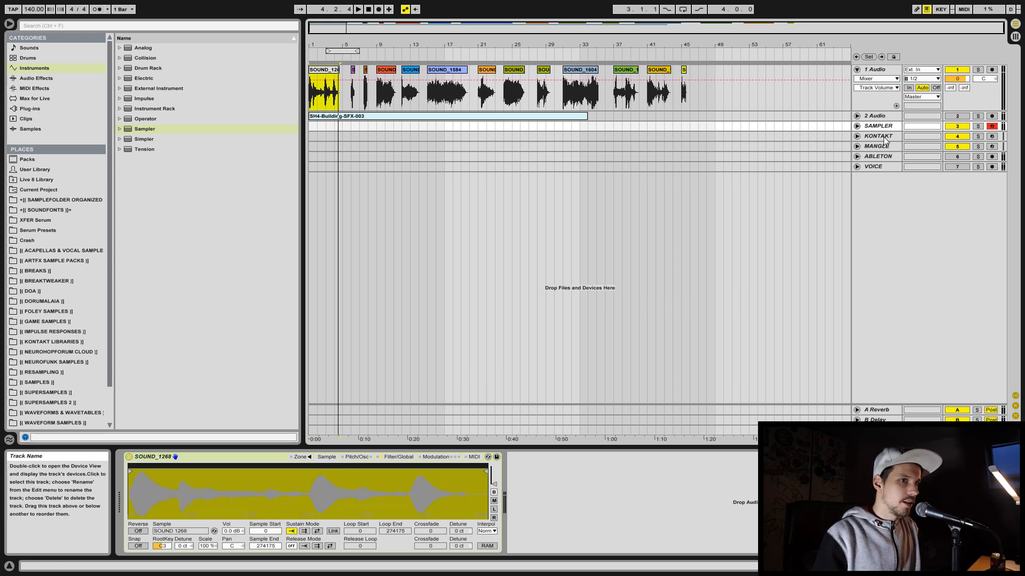
- Set the overall volume of the Sampler on the SAMPLER track to 0 dB
{"action": "left_click", "coordinate": [508, 127]}
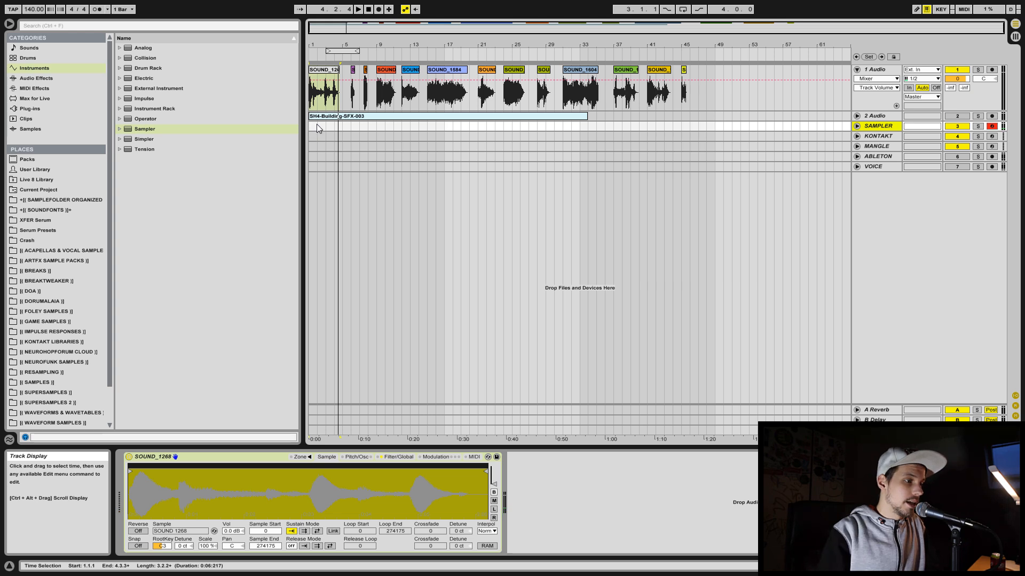
{"action": "left_click", "coordinate": [401, 458]}
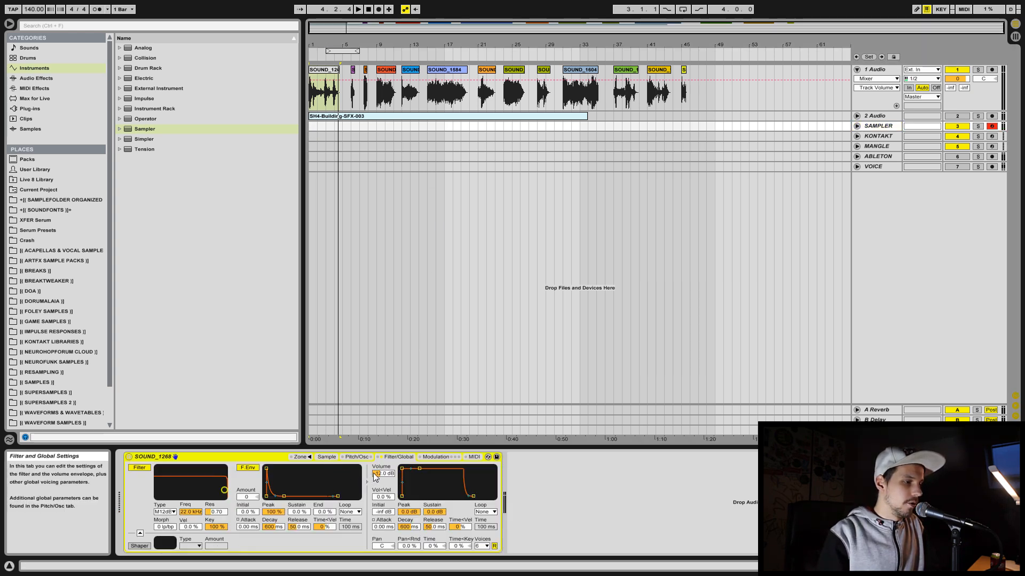
{"action": "type", "text": "0"}
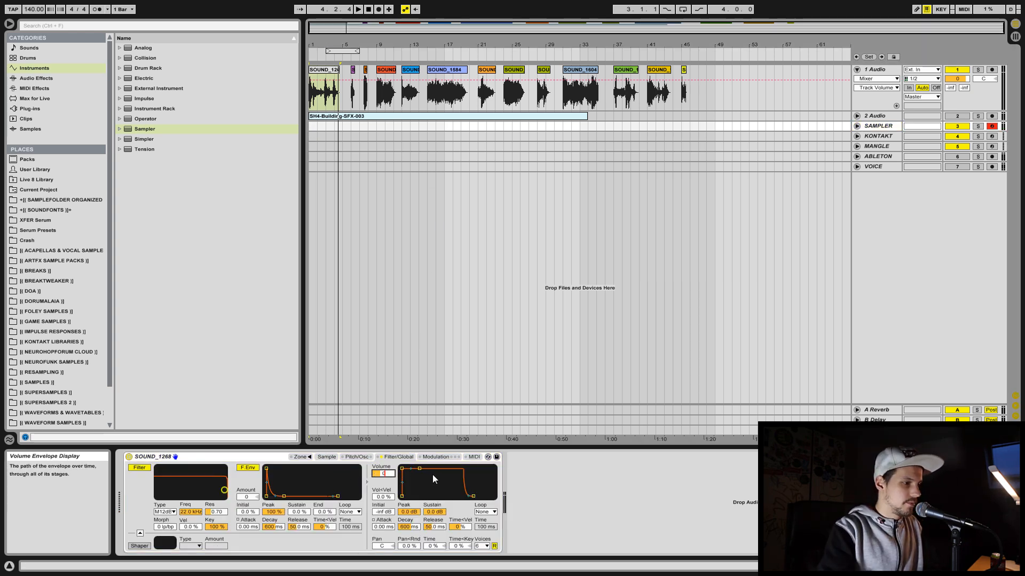
{"action": "key", "text": "Return"}
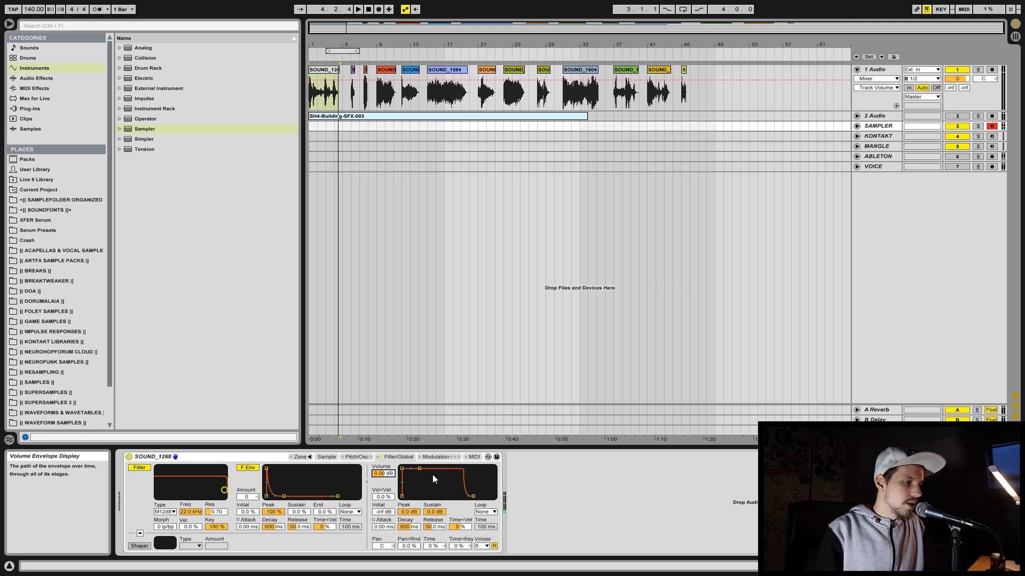
- Enable forward sustain looping for the SOUND_1268 sample and link the sample start to the loop start
{"action": "left_click", "coordinate": [327, 457]}
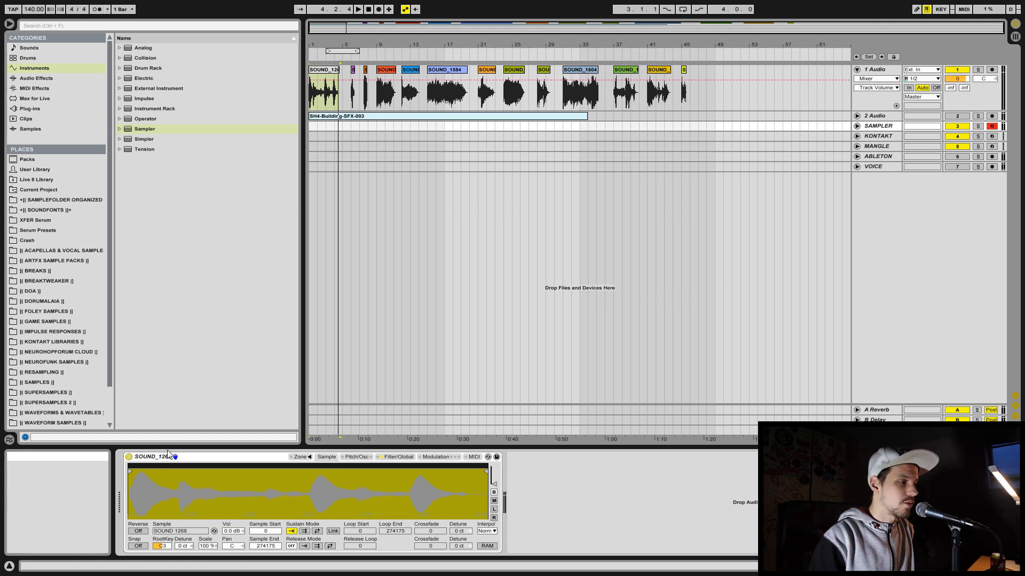
{"action": "left_click", "coordinate": [303, 531]}
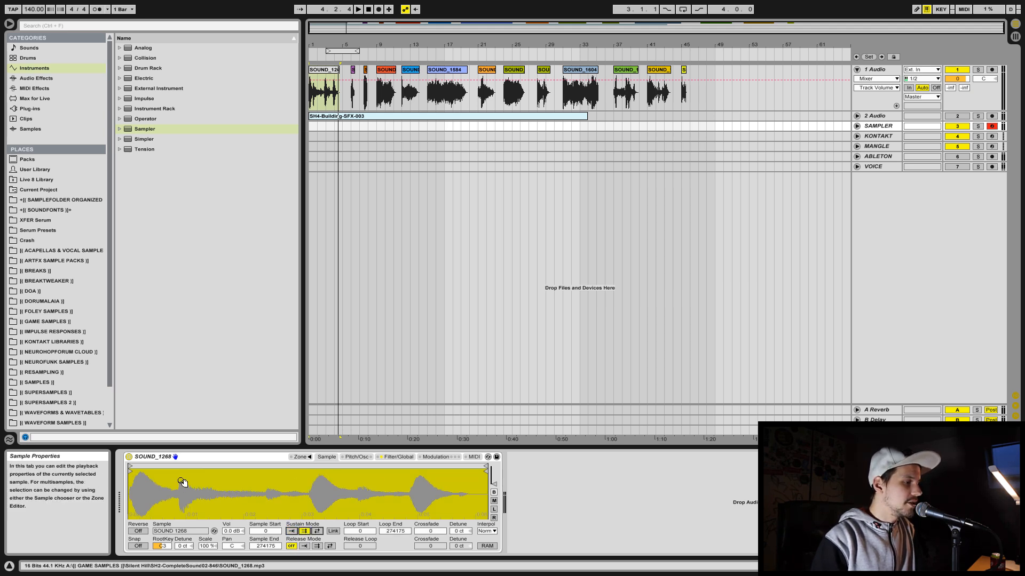
{"action": "mouse_move", "coordinate": [130, 467]}
{"action": "left_mouse_down"}
{"action": "mouse_move", "coordinate": [286, 470]}
{"action": "mouse_move", "coordinate": [130, 469]}
{"action": "left_mouse_up"}
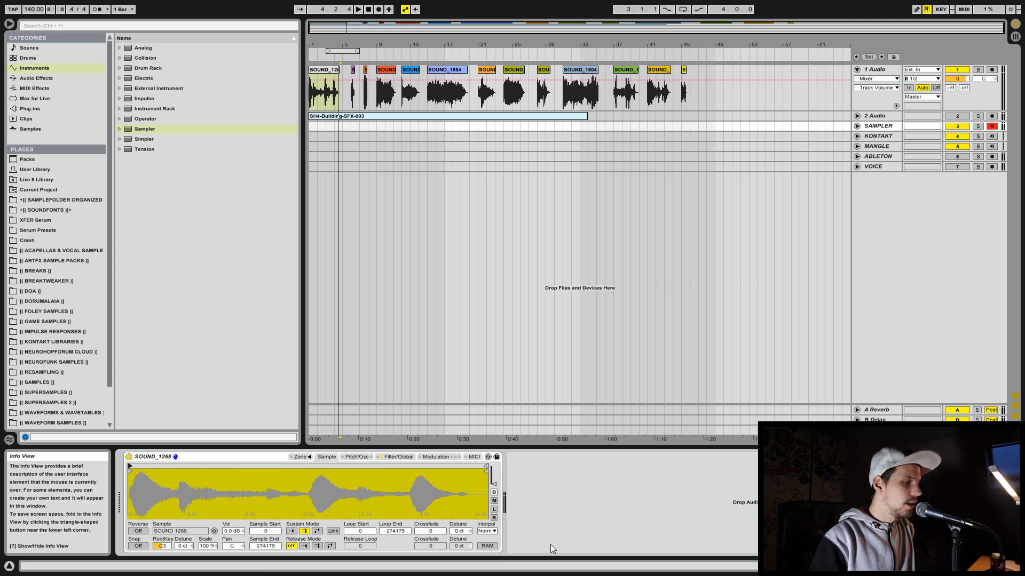
{"action": "left_click", "coordinate": [333, 531]}
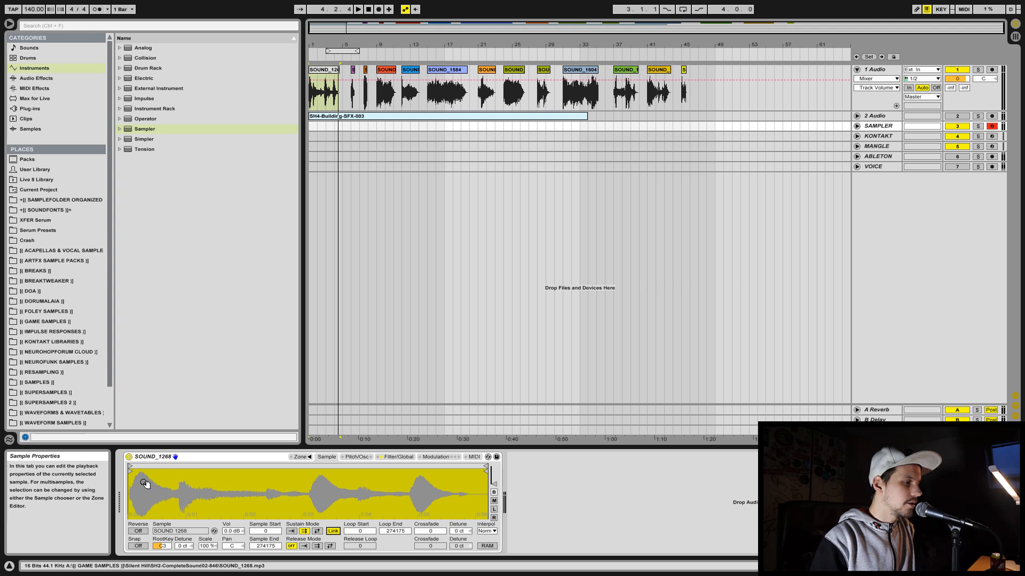
{"action": "mouse_move", "coordinate": [130, 470]}
{"action": "left_mouse_down"}
{"action": "mouse_move", "coordinate": [355, 477]}
{"action": "mouse_move", "coordinate": [130, 477]}
{"action": "left_mouse_up"}
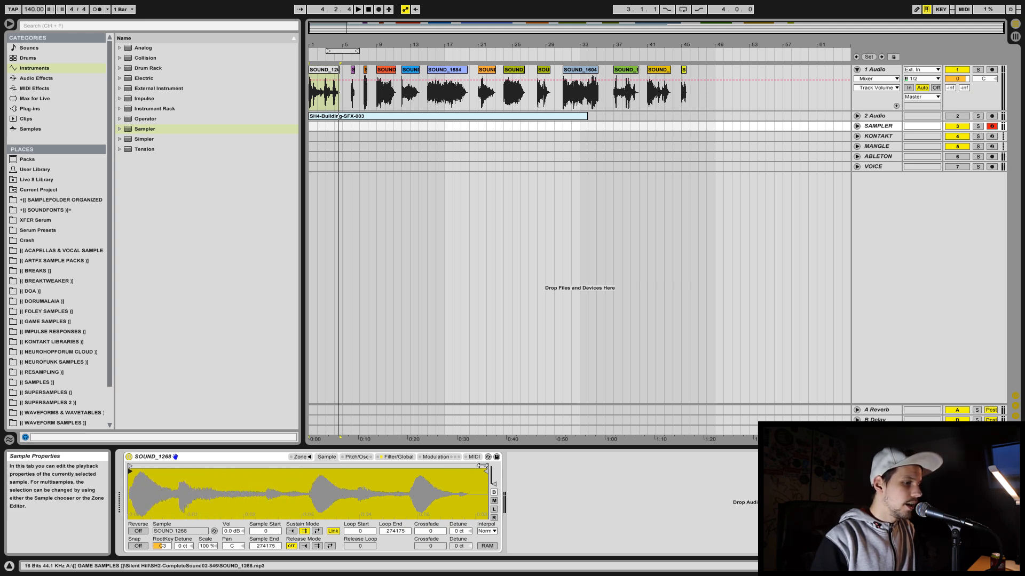
- Shorten the sustain loop to about 13928–17704 with Snap on, and set its crossfade to about 2849 samples
{"action": "mouse_move", "coordinate": [486, 466]}
{"action": "left_mouse_down"}
{"action": "mouse_move", "coordinate": [126, 462]}
{"action": "mouse_move", "coordinate": [150, 467]}
{"action": "left_mouse_up"}
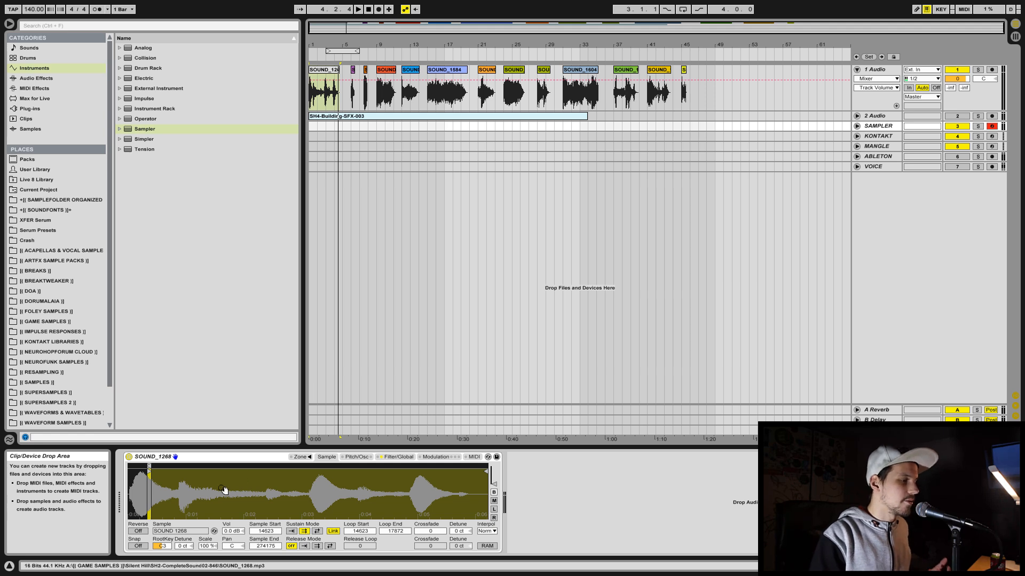
{"action": "mouse_move", "coordinate": [147, 492]}
{"action": "left_mouse_down"}
{"action": "mouse_move", "coordinate": [147, 568]}
{"action": "mouse_move", "coordinate": [146, 492]}
{"action": "left_mouse_up"}
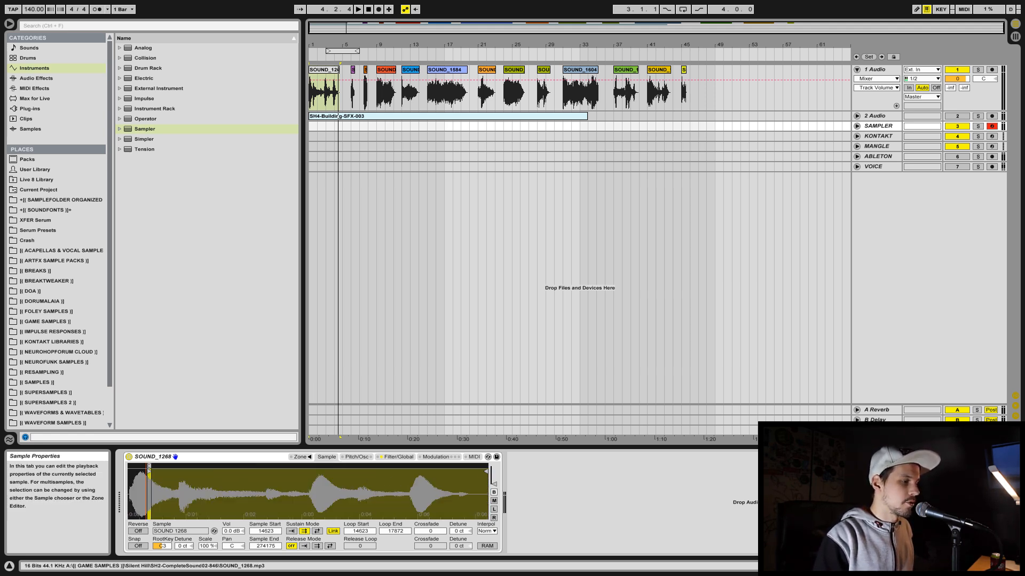
{"action": "left_click", "coordinate": [140, 547]}
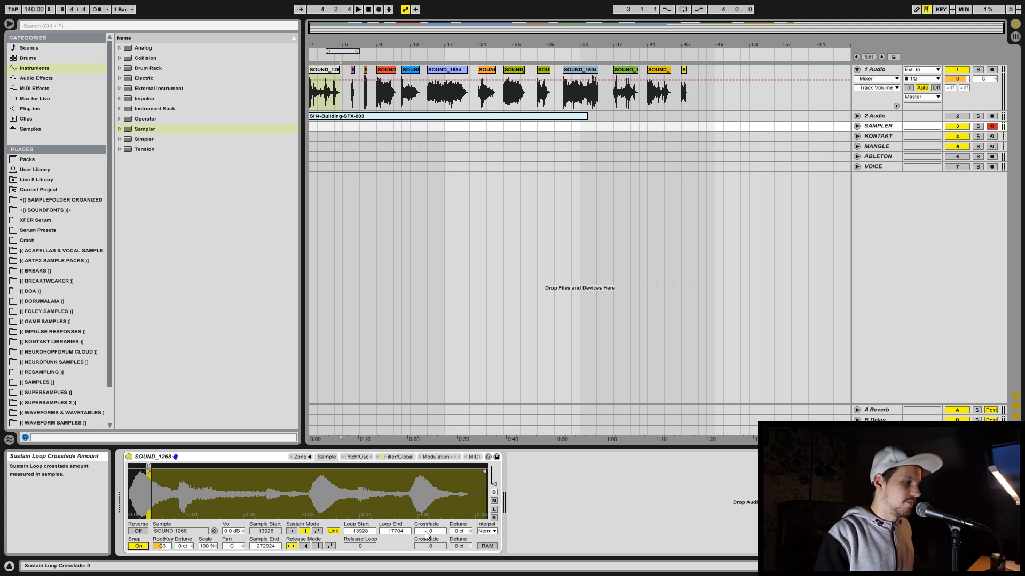
{"action": "mouse_move", "coordinate": [427, 533]}
{"action": "left_mouse_down"}
{"action": "mouse_move", "coordinate": [427, 496]}
{"action": "mouse_move", "coordinate": [426, 518]}
{"action": "left_mouse_up"}
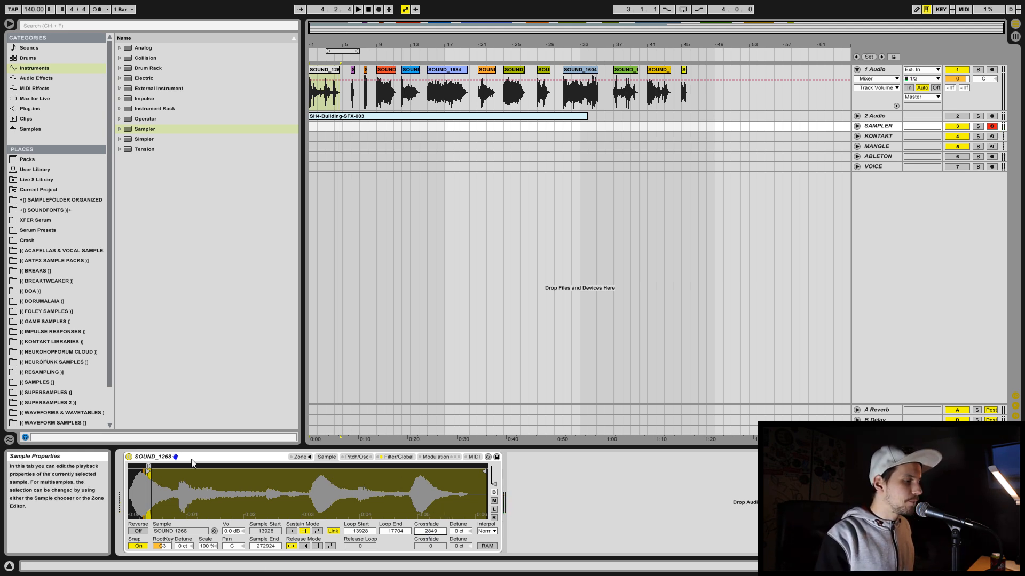
- Set the Sampler's volume envelope to an attack of about 1.68 s and a release of about 4.55 s
{"action": "left_click", "coordinate": [399, 457]}
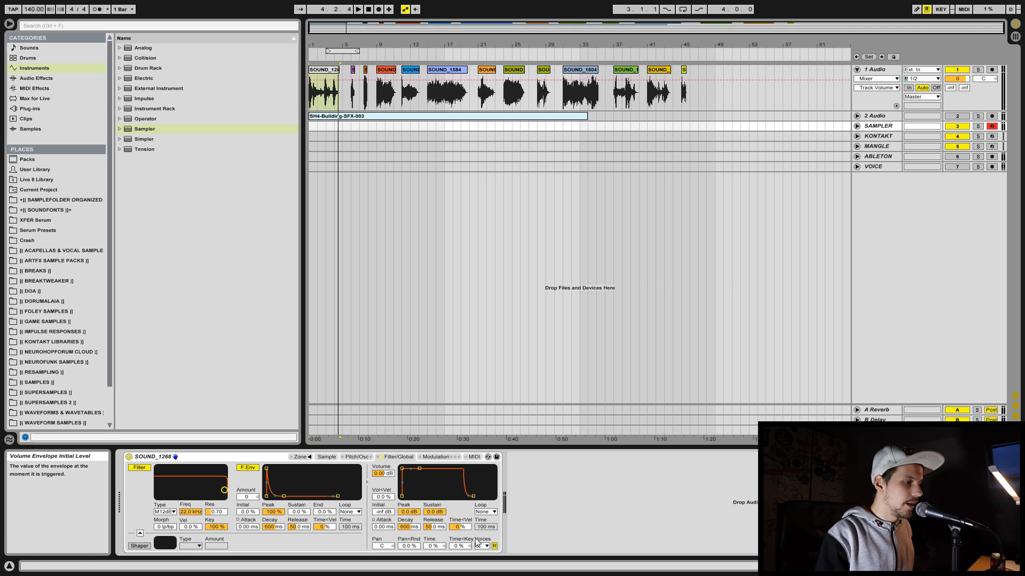
{"action": "left_click_drag", "start_coordinate": [382, 526], "coordinate": [382, 486]}
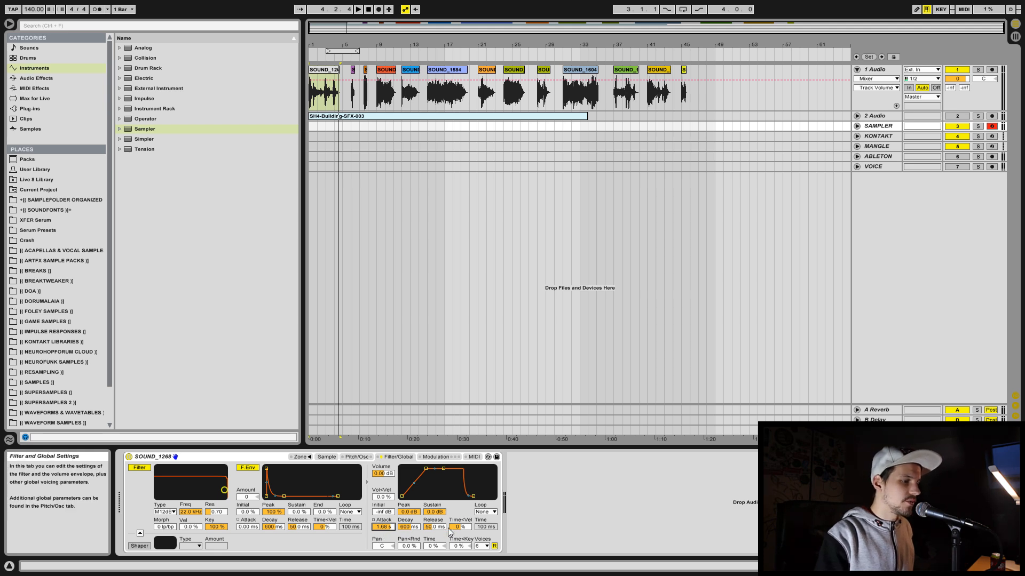
{"action": "left_click_drag", "start_coordinate": [440, 529], "coordinate": [440, 496]}
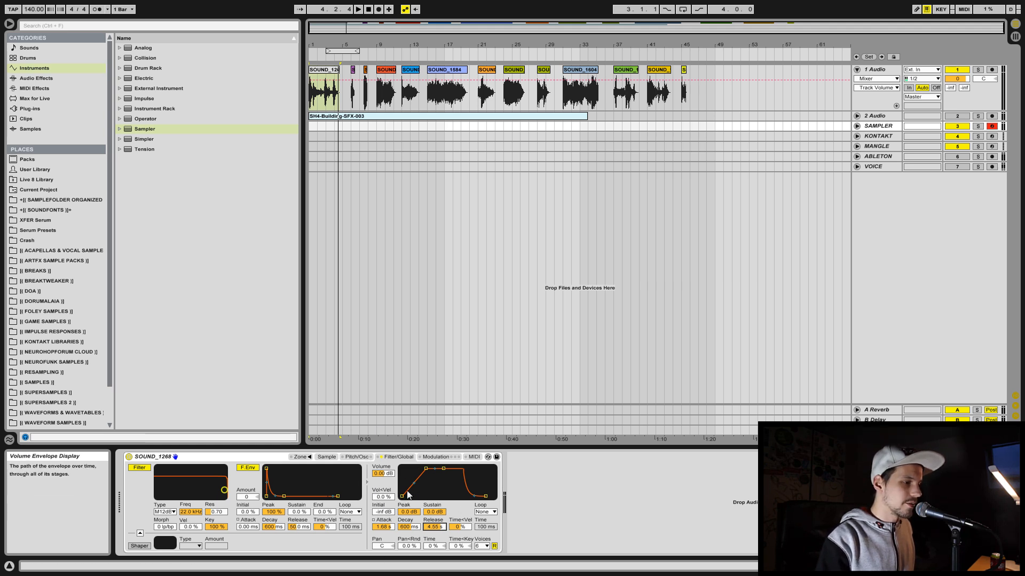
- Set the Sampler's pitch Spread to 100 %
{"action": "left_click", "coordinate": [355, 457]}
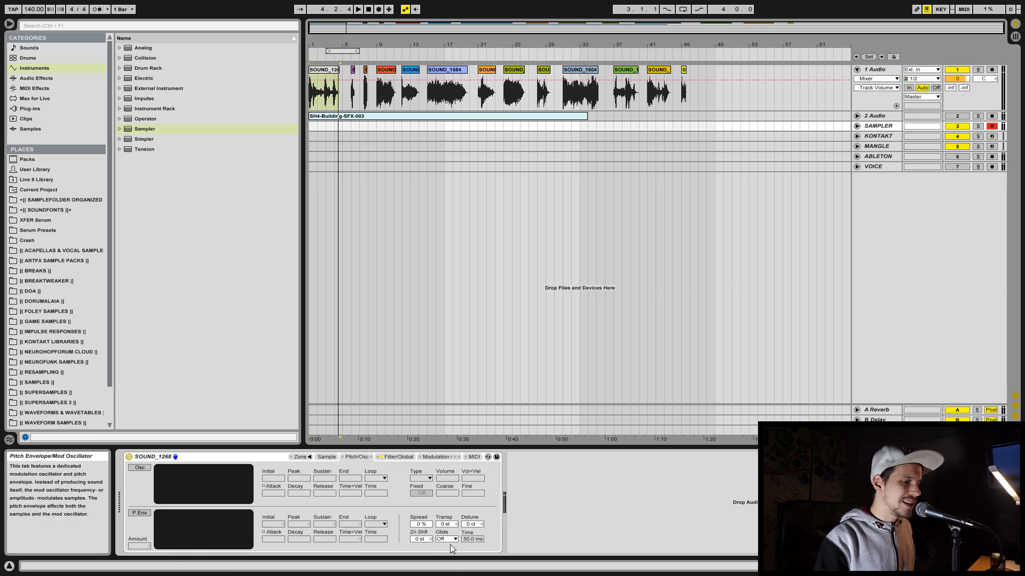
{"action": "left_click", "coordinate": [421, 524]}
{"action": "left_click_drag", "start_coordinate": [418, 525], "coordinate": [418, 472]}
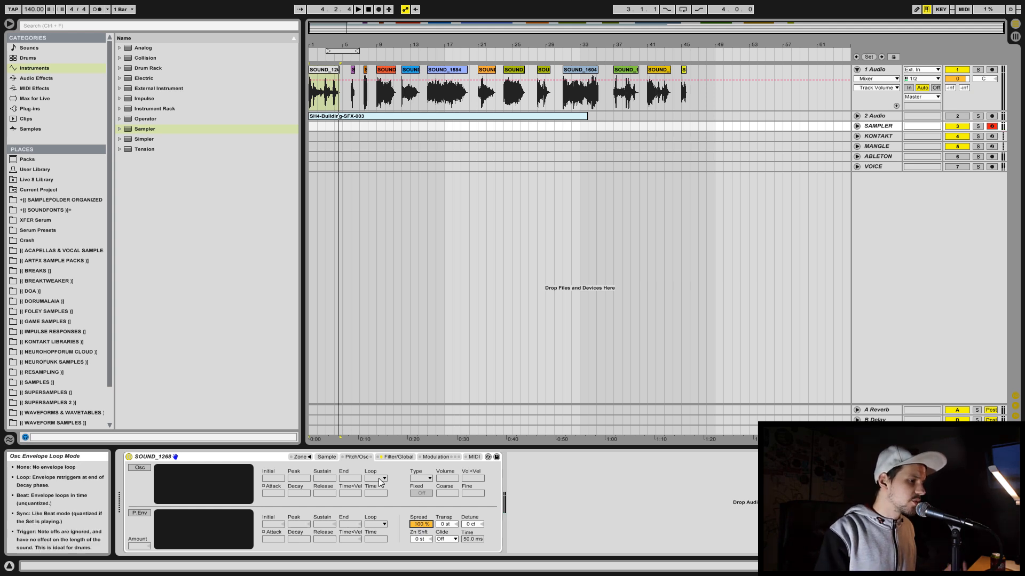
- Lower the Sampler's volume to about -10.1 dB and play the original SOUND_1268 clip for comparison
{"action": "left_click", "coordinate": [326, 457]}
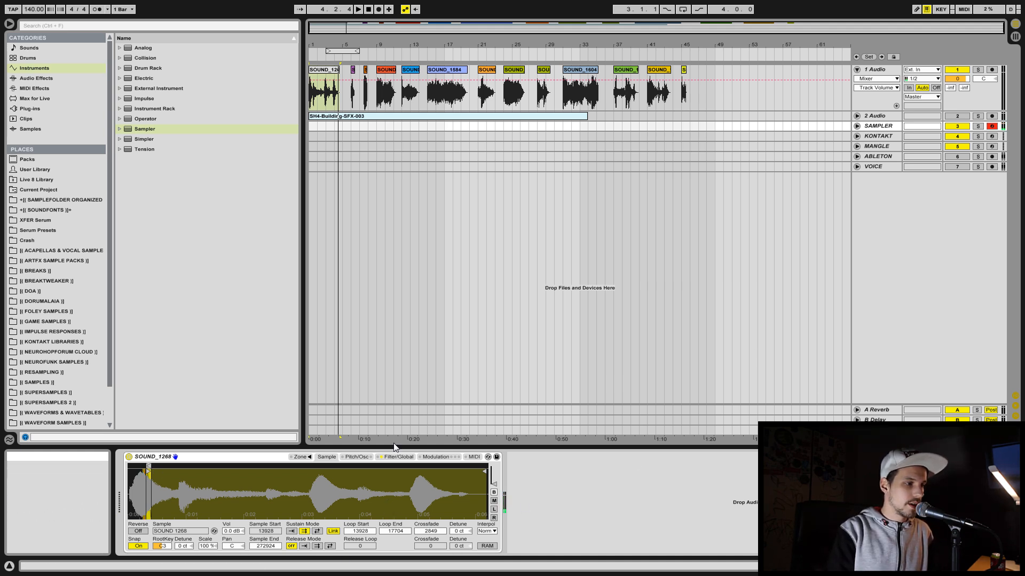
{"action": "left_click", "coordinate": [402, 457]}
{"action": "left_click_drag", "start_coordinate": [383, 473], "coordinate": [383, 497]}
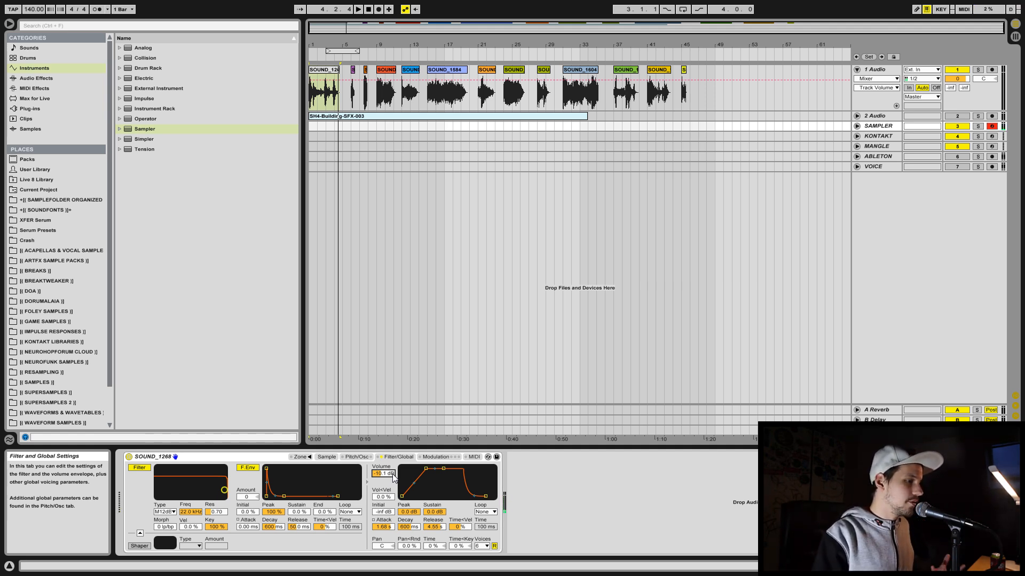
{"action": "key", "text": "space"}
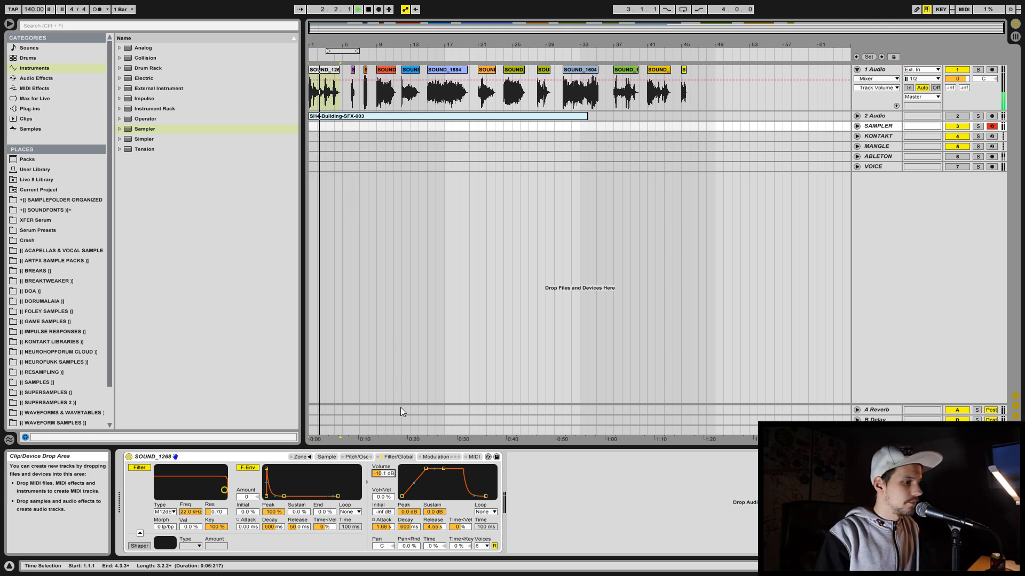
{"action": "key", "text": "space"}
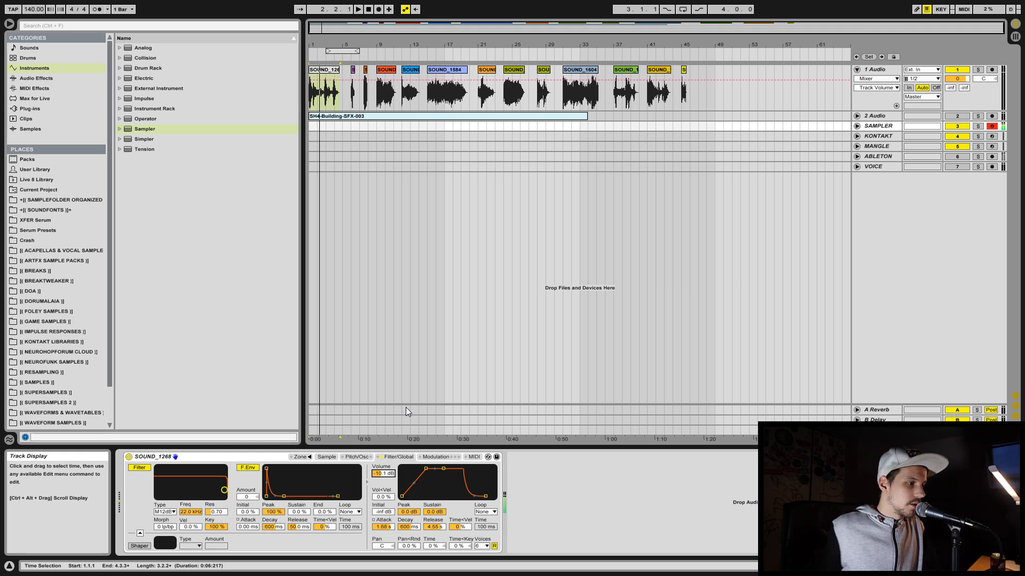
- Widen the sustain loop to about 28223–171106 and raise its crossfade to about 21576 samples
{"action": "left_click", "coordinate": [357, 457]}
{"action": "left_click", "coordinate": [327, 457]}
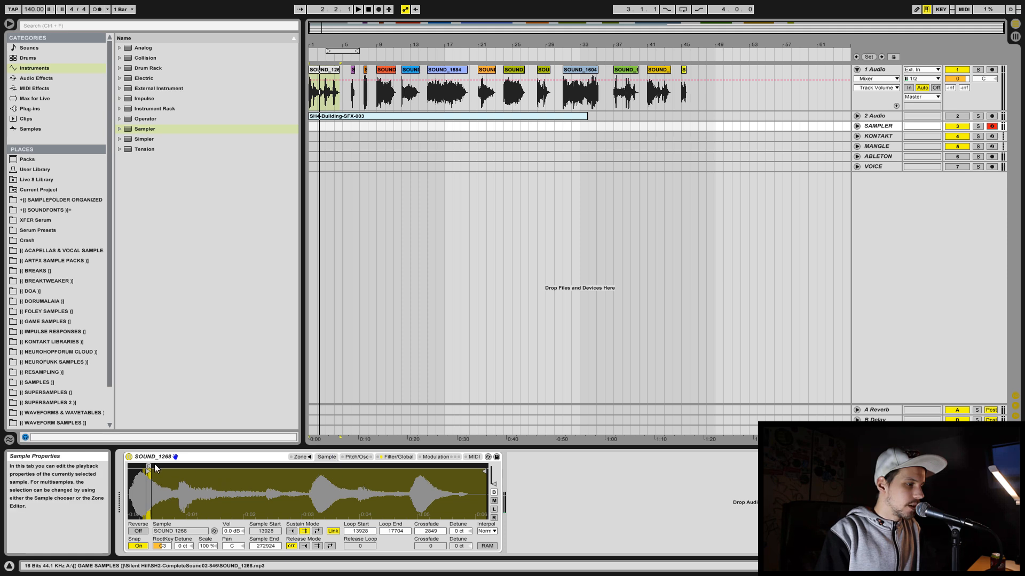
{"action": "left_click_drag", "start_coordinate": [152, 465], "coordinate": [173, 467]}
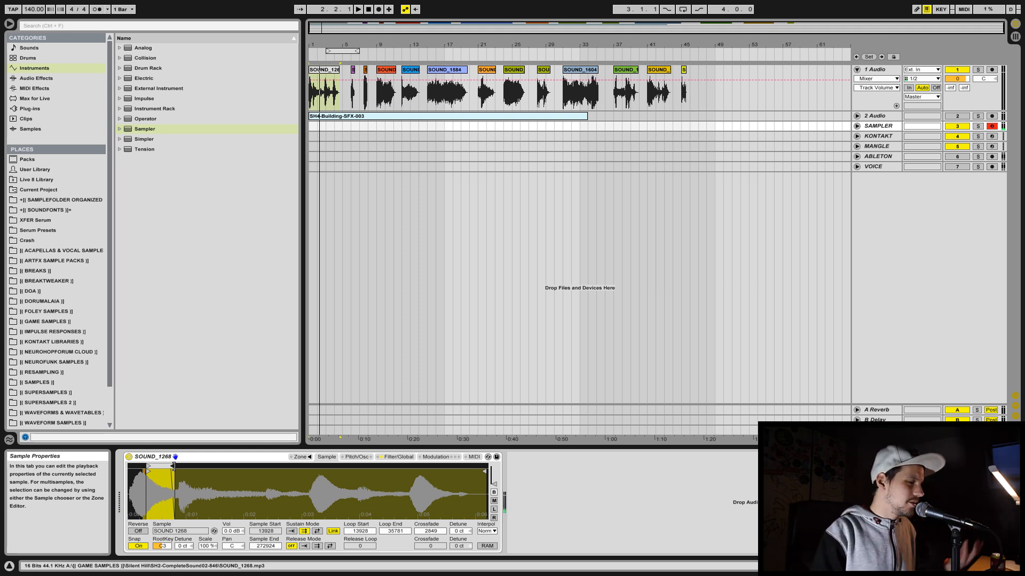
{"action": "left_click_drag", "start_coordinate": [160, 464], "coordinate": [350, 466]}
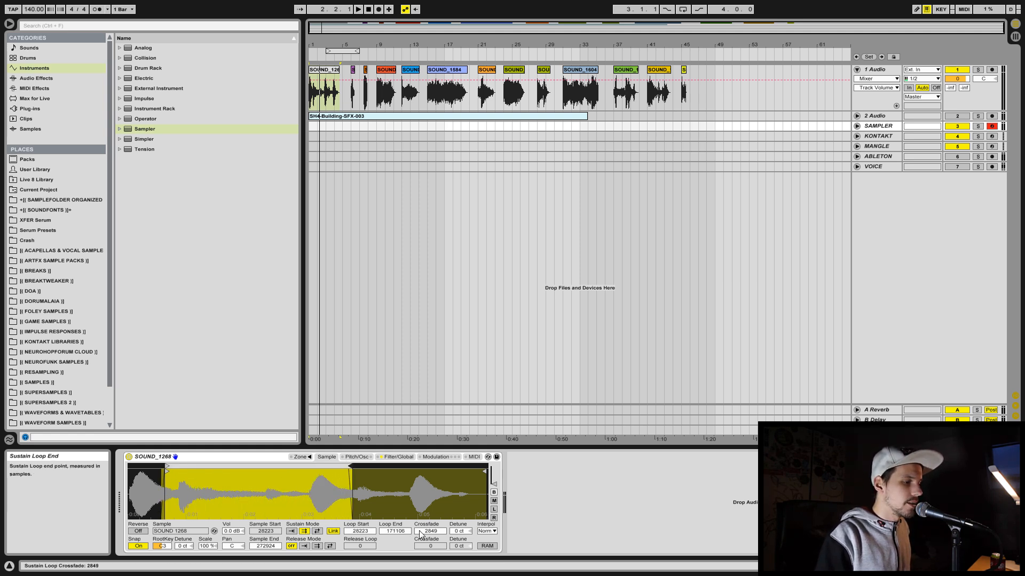
{"action": "left_click_drag", "start_coordinate": [430, 531], "coordinate": [430, 508]}
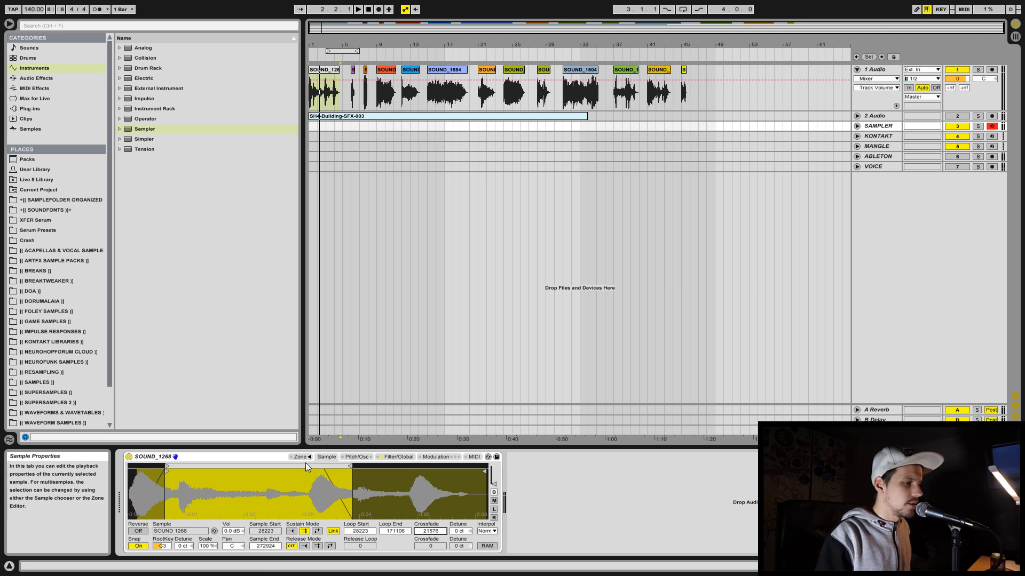
- Shift the sustain loop further into the sample and shorten it to about 36155–36799 with Snap off
{"action": "left_click_drag", "start_coordinate": [307, 467], "coordinate": [318, 467]}
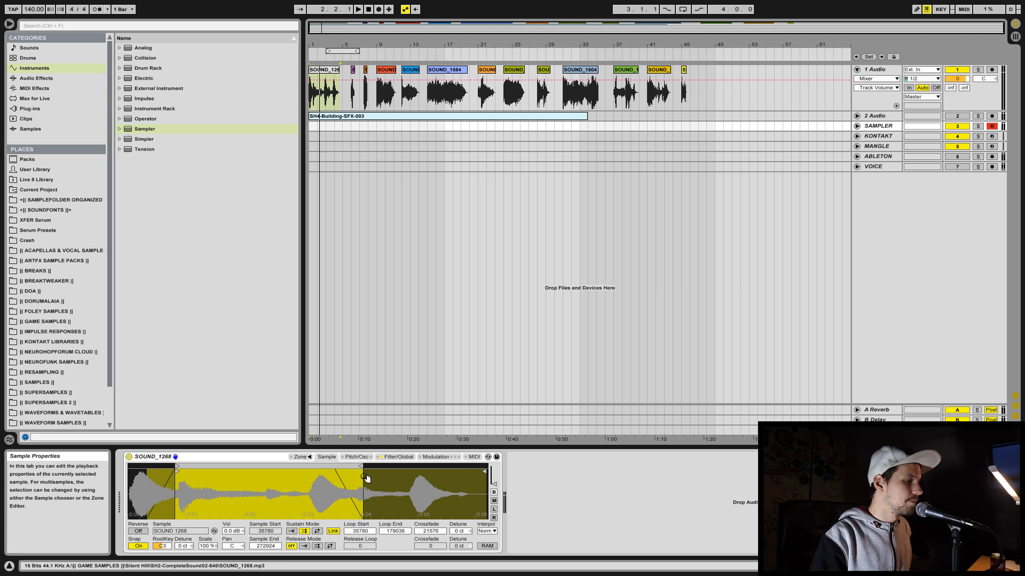
{"action": "mouse_move", "coordinate": [363, 468]}
{"action": "left_mouse_down"}
{"action": "mouse_move", "coordinate": [171, 467]}
{"action": "mouse_move", "coordinate": [297, 468]}
{"action": "mouse_move", "coordinate": [257, 466]}
{"action": "left_mouse_up"}
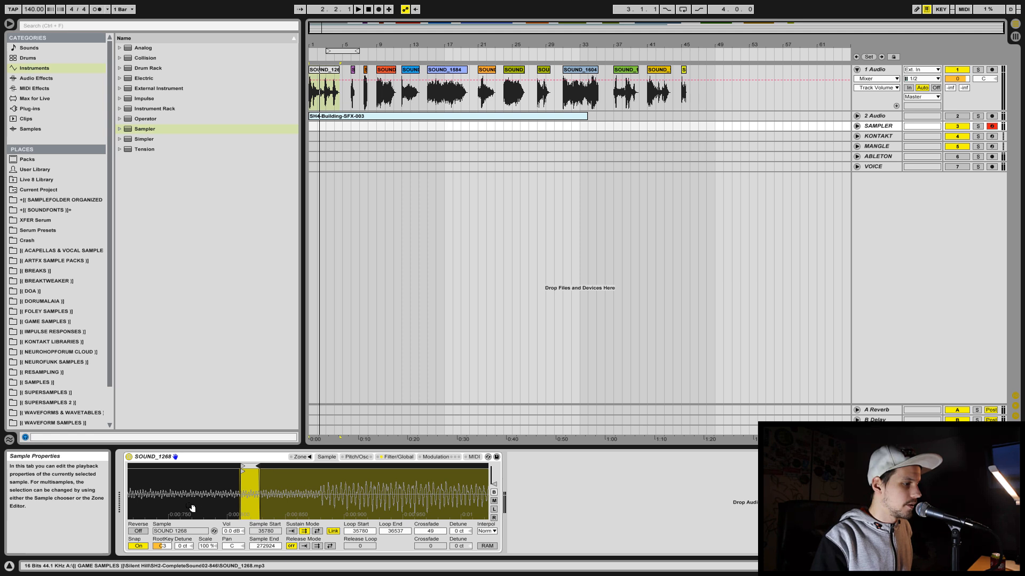
{"action": "left_click", "coordinate": [138, 546]}
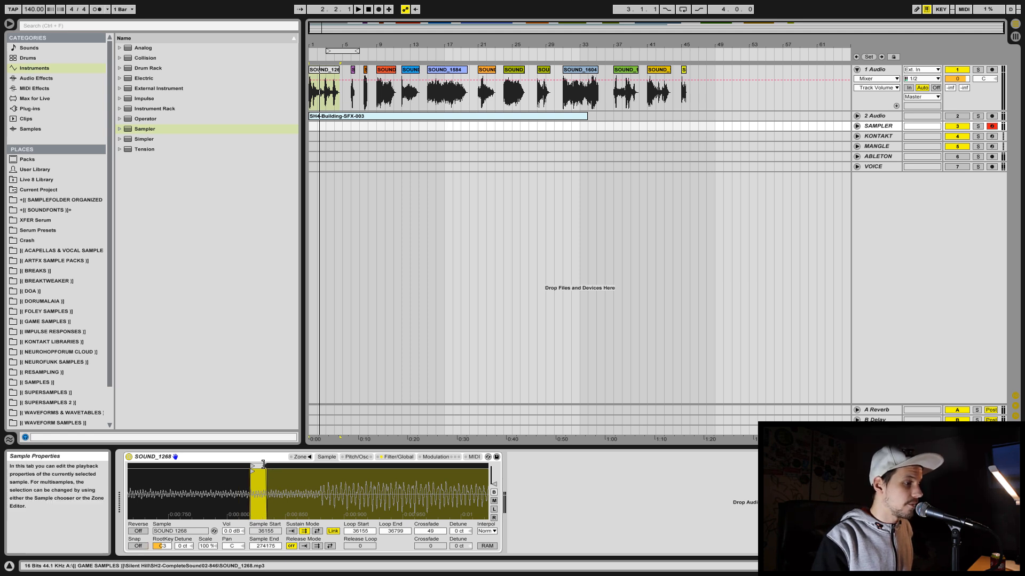
- Shorten SOUND_1268's sustain loop to about 282 samples and move it to about 42971–43253
{"action": "left_click_drag", "start_coordinate": [263, 464], "coordinate": [254, 465]}
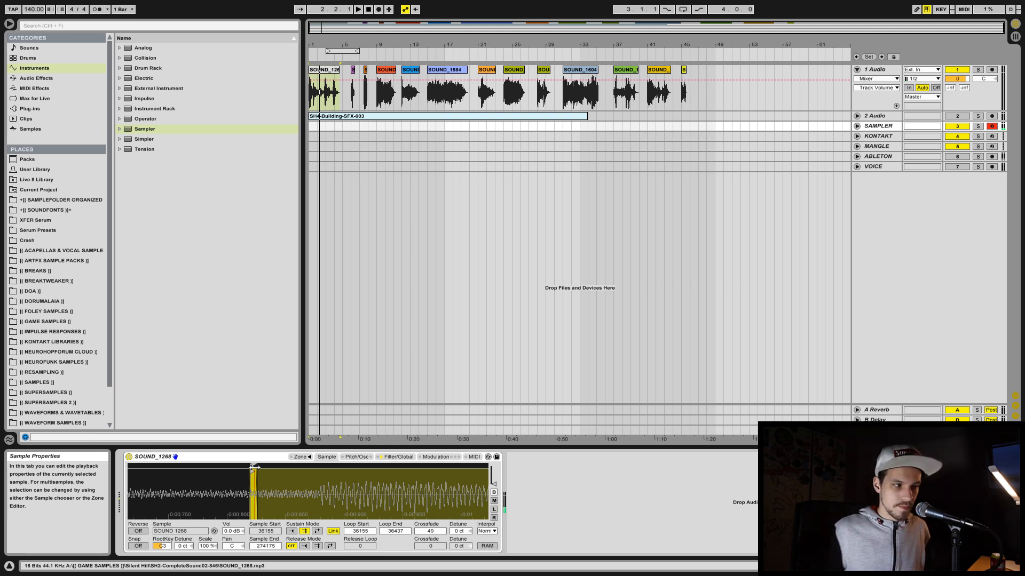
{"action": "left_click_drag", "start_coordinate": [255, 467], "coordinate": [434, 465]}
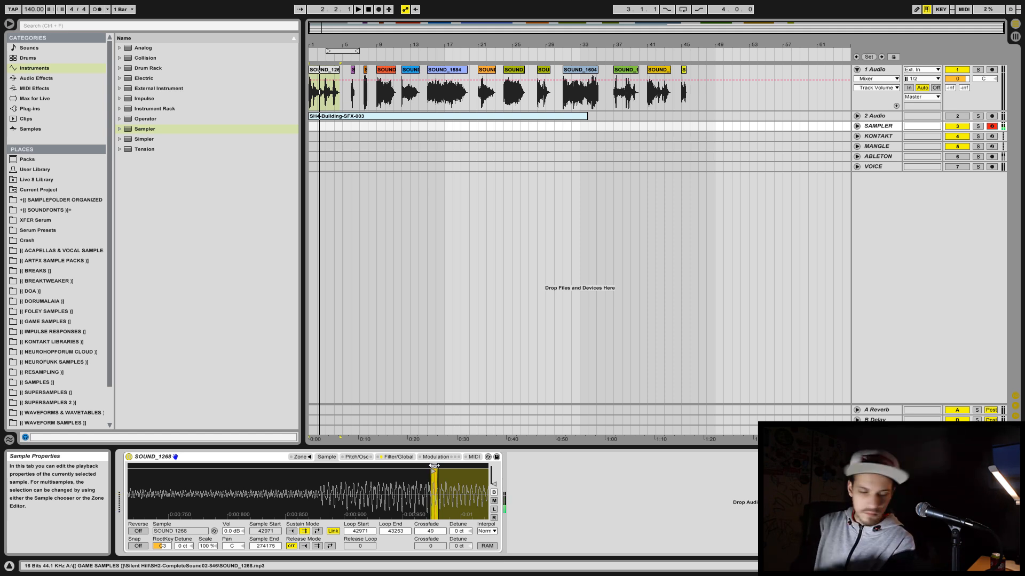
- Add a Glue Compressor after Sampler and set Sampler's volume to about -6.19 dB
{"action": "left_click", "coordinate": [399, 458]}
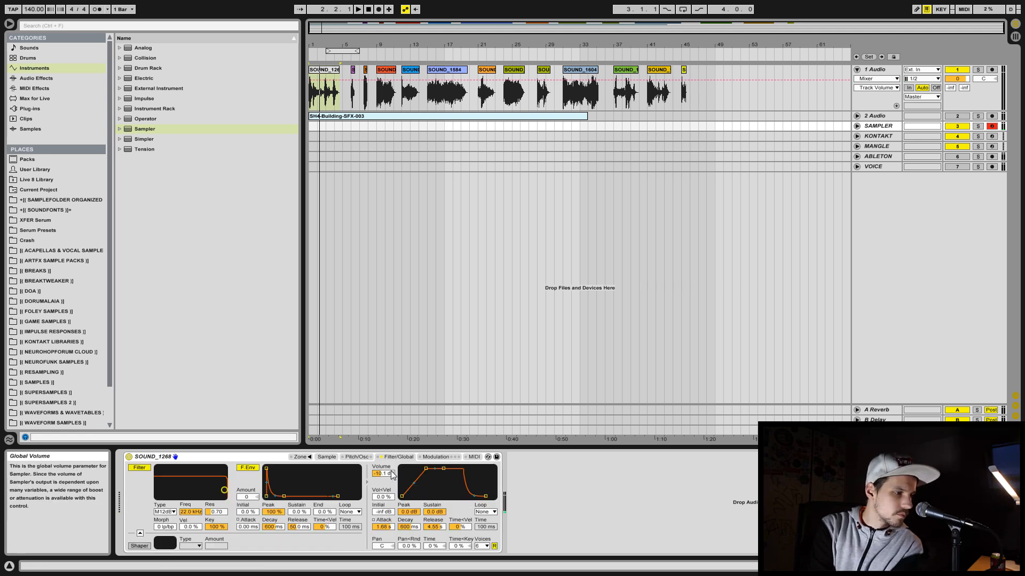
{"action": "left_click_drag", "start_coordinate": [392, 475], "coordinate": [383, 480]}
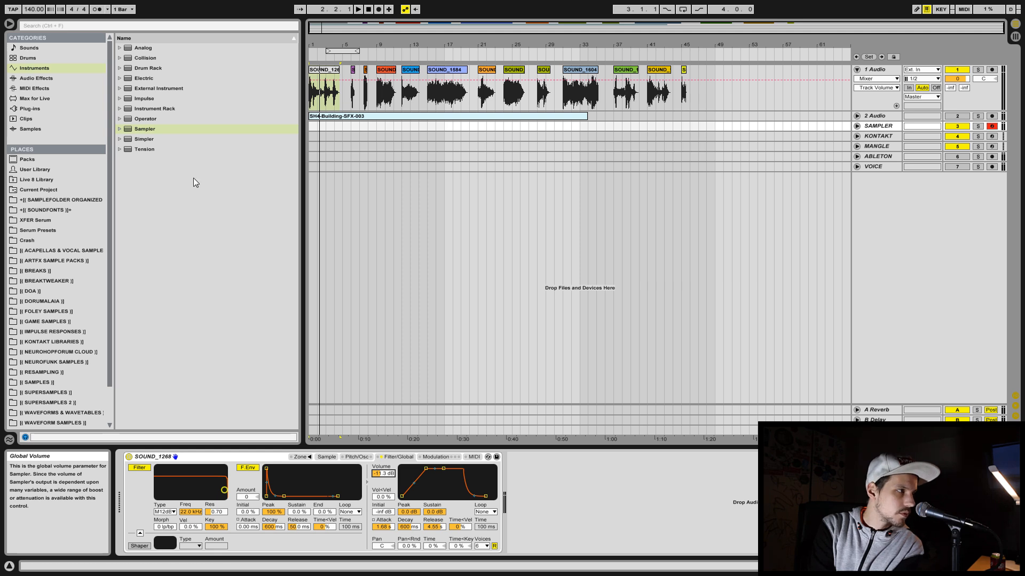
{"action": "left_click", "coordinate": [40, 79]}
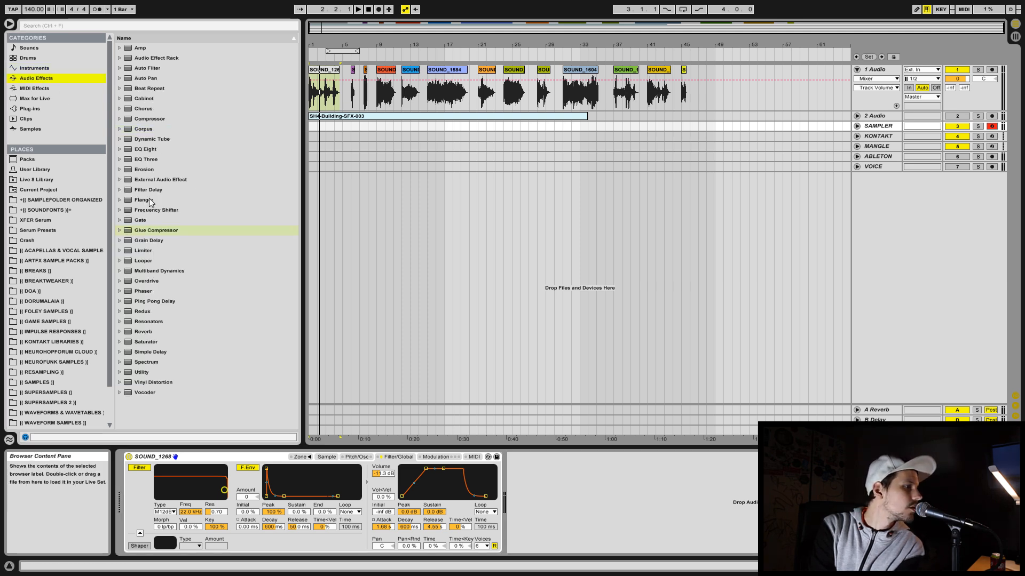
{"action": "left_click_drag", "start_coordinate": [152, 230], "coordinate": [557, 497]}
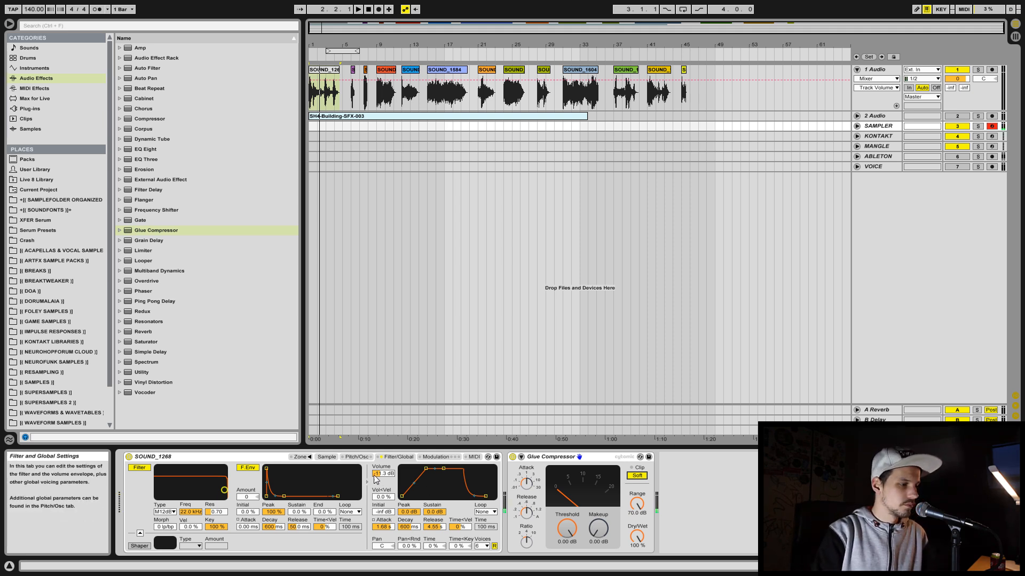
{"action": "left_click_drag", "start_coordinate": [383, 474], "coordinate": [383, 458]}
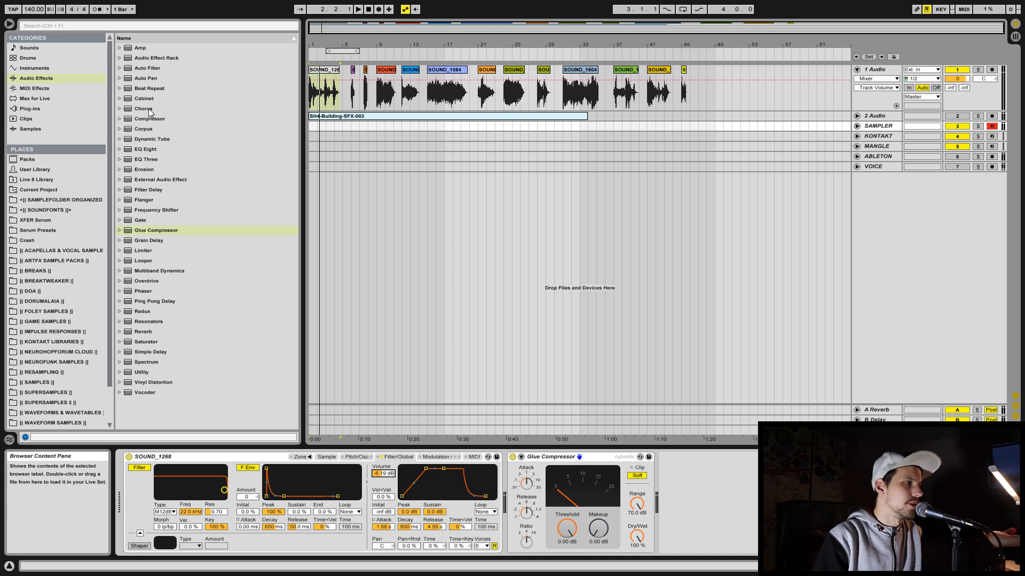
- Insert a Chorus between Sampler and Glue Compressor with 40 % Dry/Wet, modulation Amount about 0.79 ms and Rate about 0.58 Hz
{"action": "left_click_drag", "start_coordinate": [144, 109], "coordinate": [510, 501]}
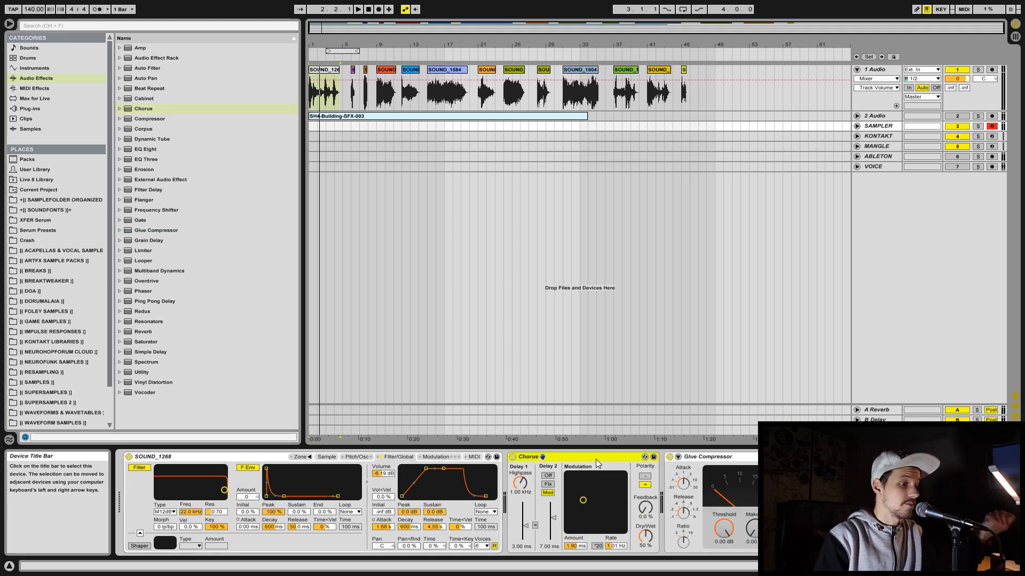
{"action": "left_click_drag", "start_coordinate": [646, 538], "coordinate": [646, 543]}
{"action": "left_click_drag", "start_coordinate": [582, 500], "coordinate": [578, 510]}
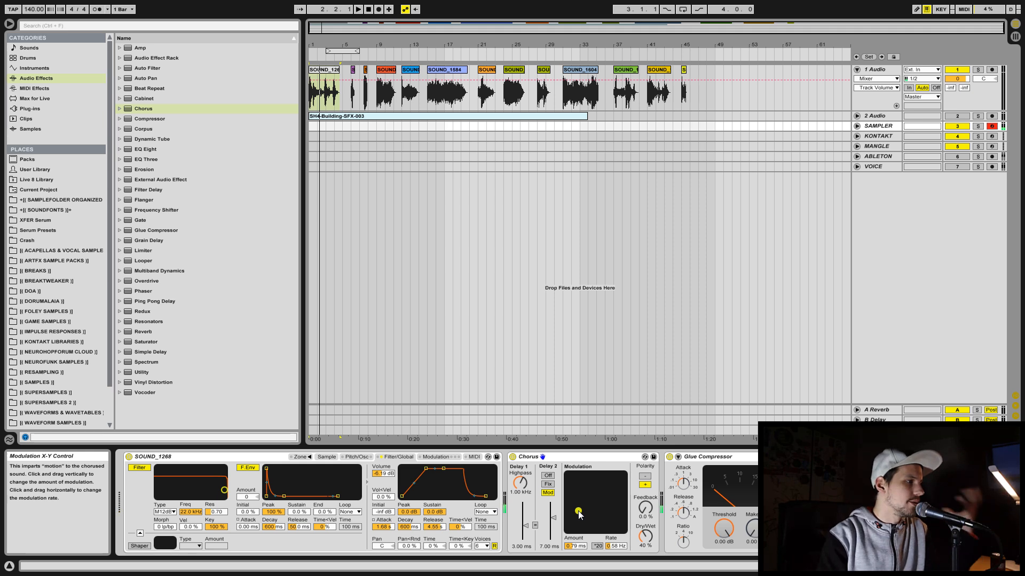
- Add a Ping Pong Delay after the Chorus with a delay time of 6 and 35 % Dry/Wet, followed by a Reverb
{"action": "left_click_drag", "start_coordinate": [153, 302], "coordinate": [677, 533]}
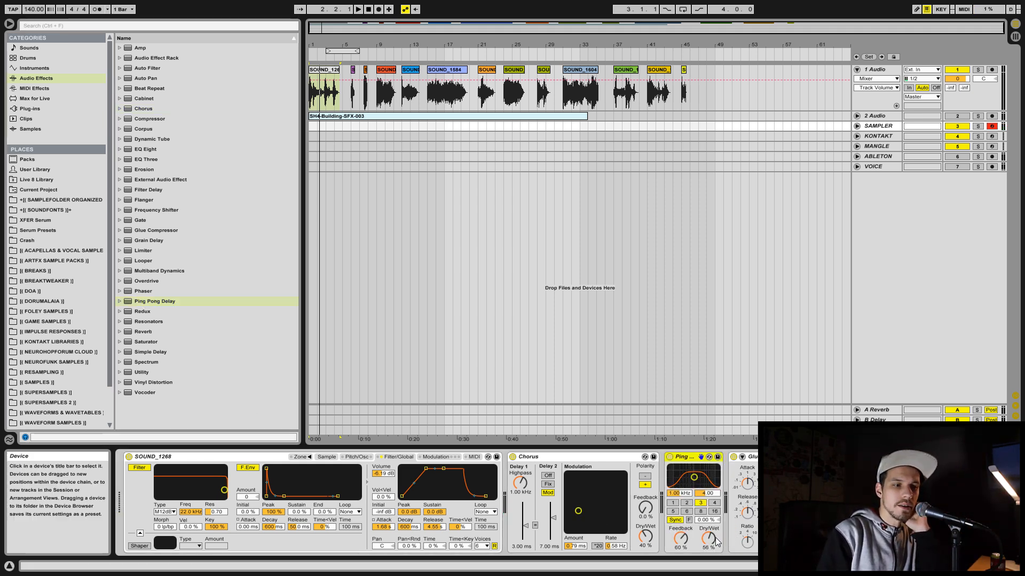
{"action": "left_click", "coordinate": [686, 511]}
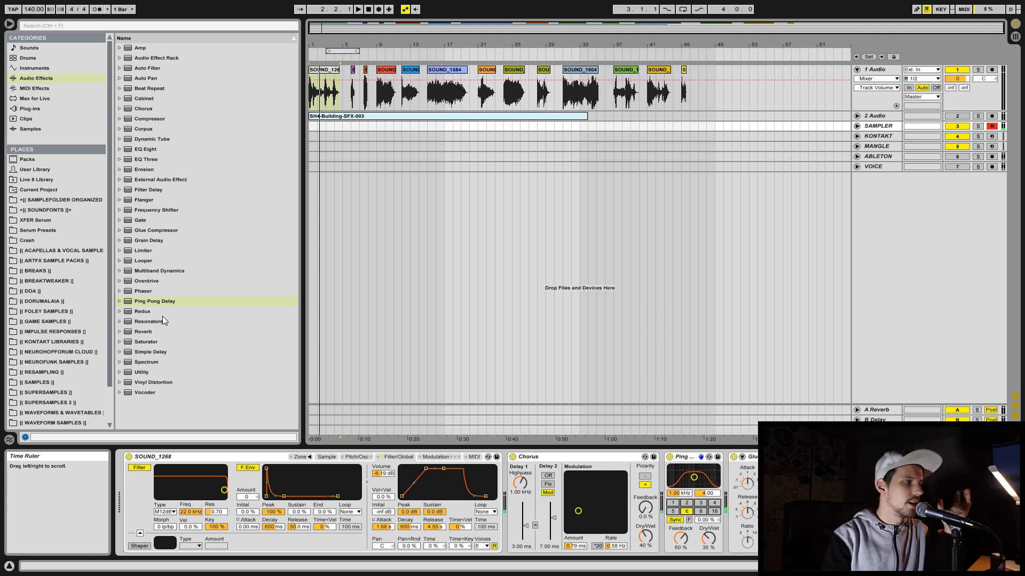
{"action": "left_click", "coordinate": [138, 332]}
{"action": "left_click_drag", "start_coordinate": [138, 332], "coordinate": [747, 493]}
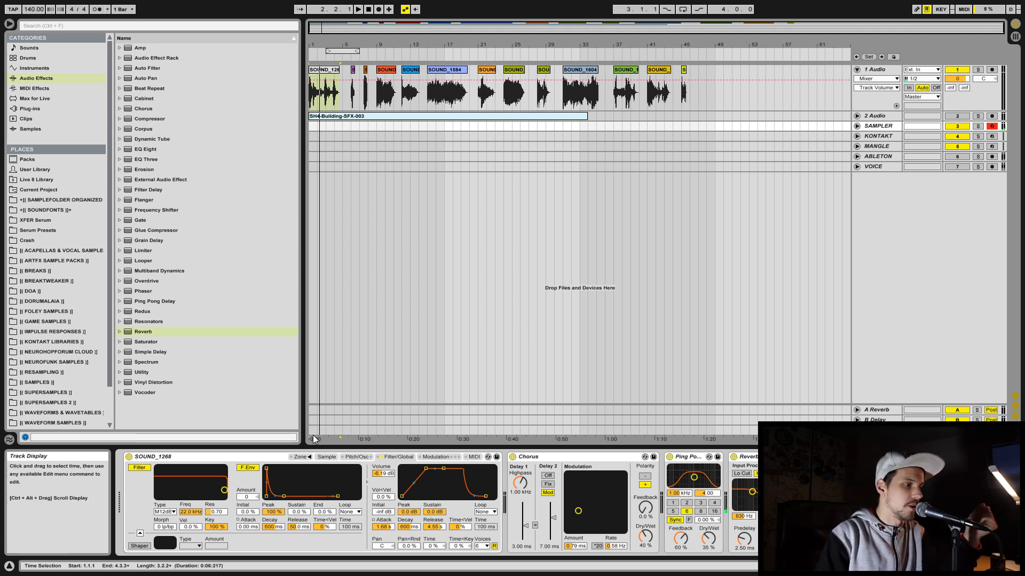
- Move SOUND_1268's sustain loop further into the sample and widen it to about 169701–238741
{"action": "left_click", "coordinate": [326, 457]}
{"action": "left_click_drag", "start_coordinate": [421, 494], "coordinate": [207, 537]}
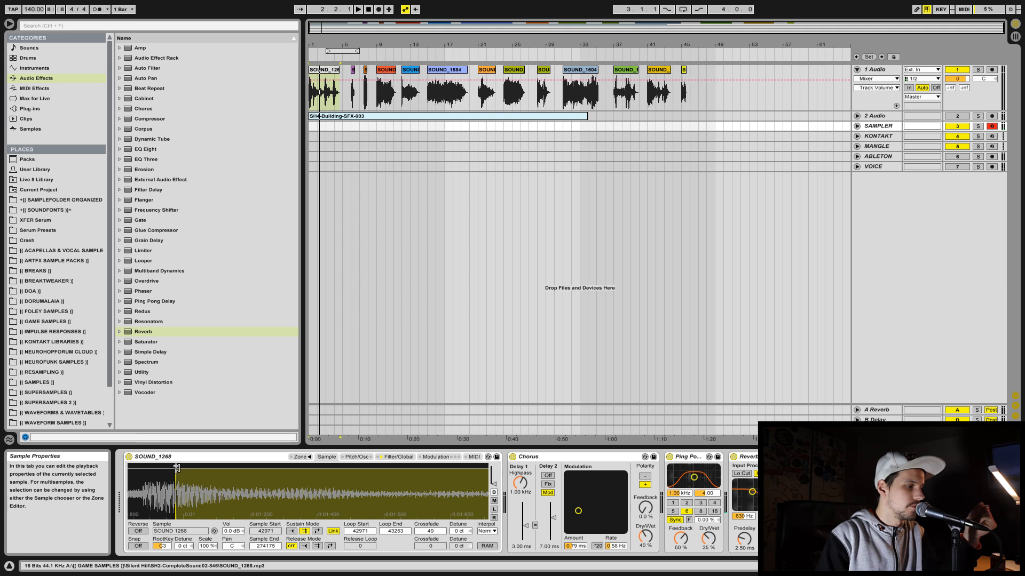
{"action": "left_click_drag", "start_coordinate": [178, 468], "coordinate": [338, 479]}
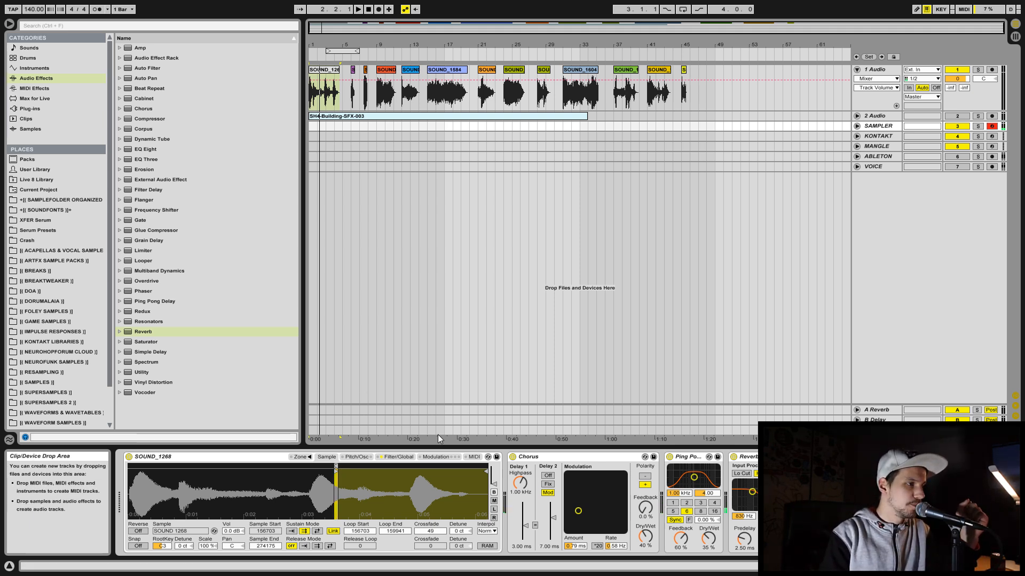
{"action": "mouse_move", "coordinate": [340, 464]}
{"action": "left_mouse_down"}
{"action": "mouse_move", "coordinate": [437, 465]}
{"action": "mouse_move", "coordinate": [393, 466]}
{"action": "left_mouse_up"}
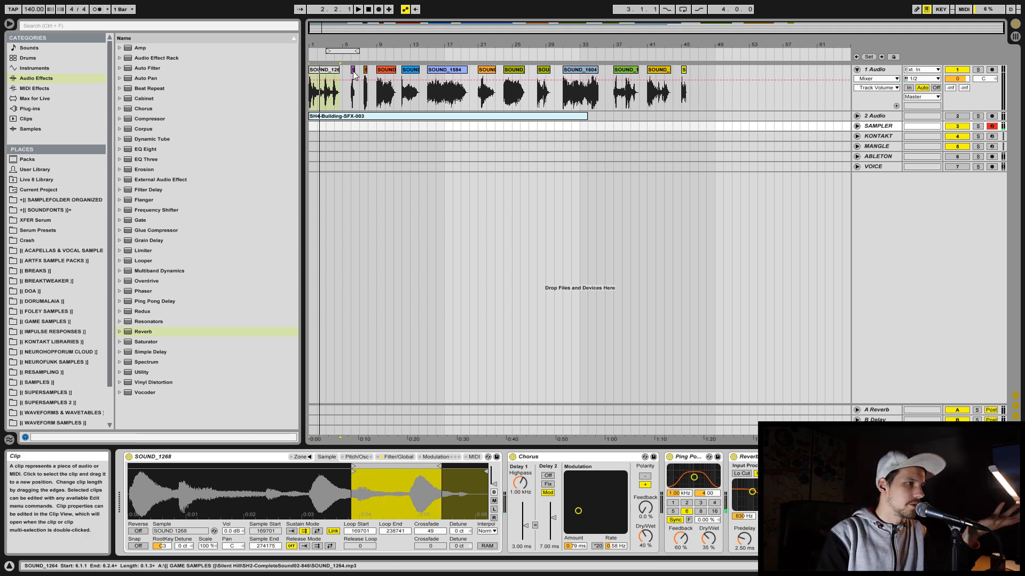
- Replace Sampler's sample with the SOUND_1264 clip and set its Sustain Mode to forward looping
{"action": "left_click", "coordinate": [350, 322]}
{"action": "left_click_drag", "start_coordinate": [350, 322], "coordinate": [338, 488]}
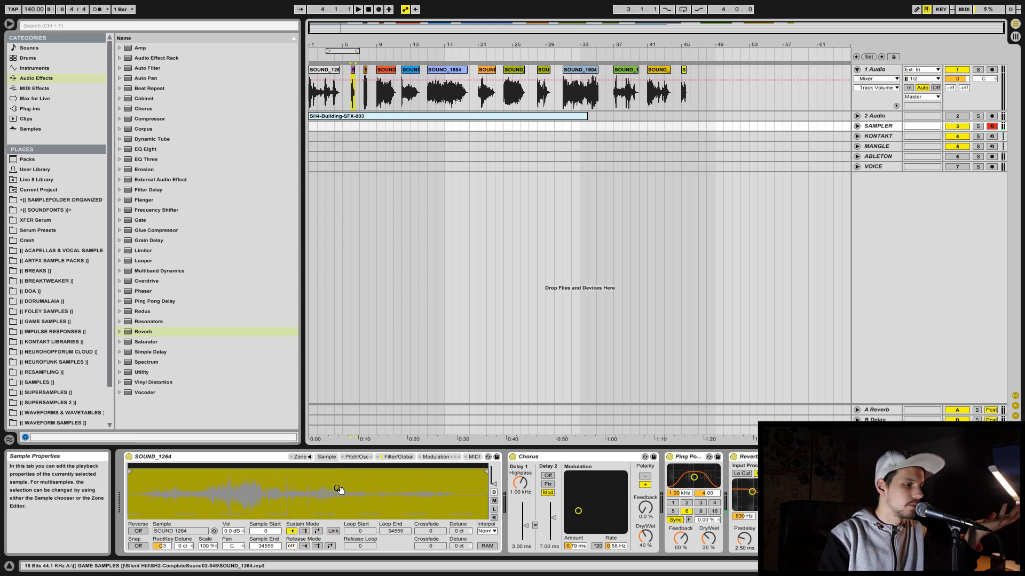
{"action": "left_click", "coordinate": [304, 531]}
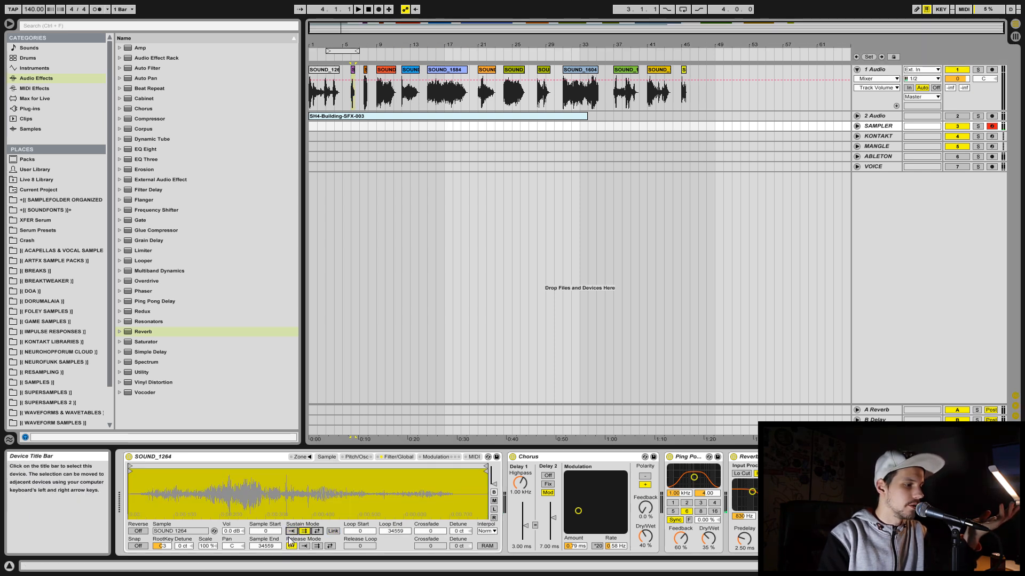
- Set SOUND_1264's sustain loop to about 7424–15001 and link the sample start to the loop start
{"action": "left_click", "coordinate": [402, 458]}
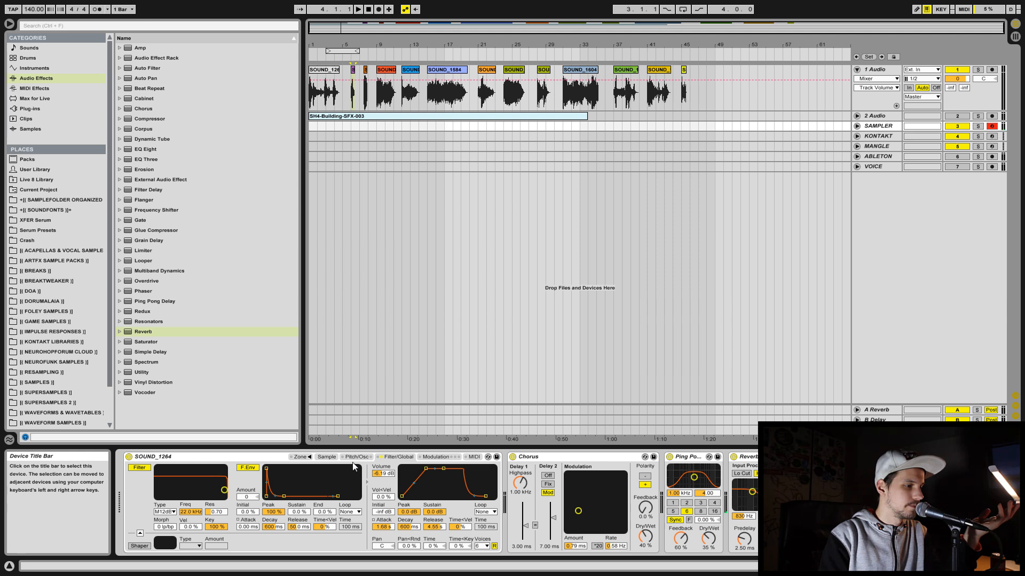
{"action": "left_click", "coordinate": [327, 457]}
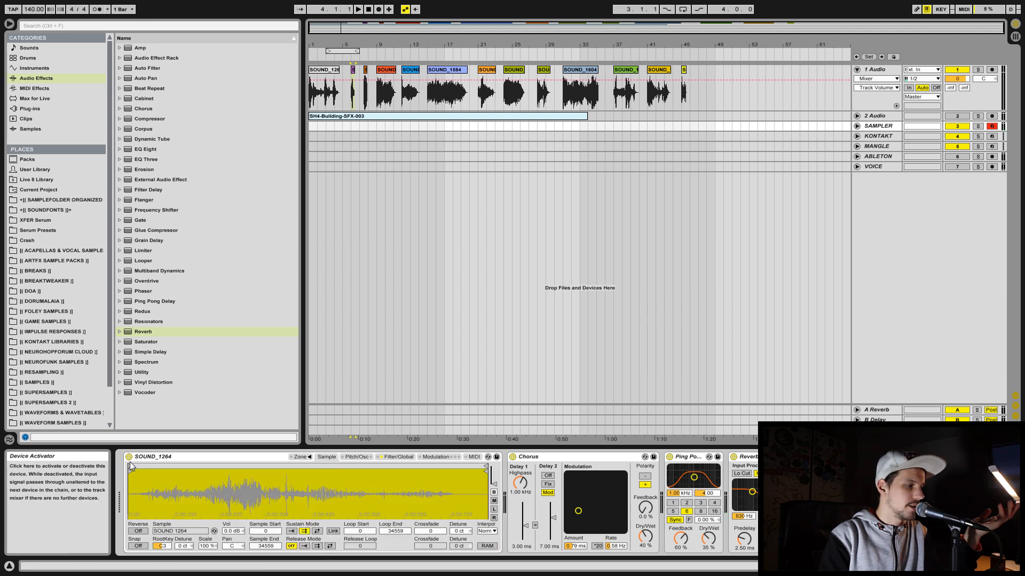
{"action": "mouse_move", "coordinate": [130, 462]}
{"action": "left_mouse_down"}
{"action": "mouse_move", "coordinate": [409, 464]}
{"action": "mouse_move", "coordinate": [222, 467]}
{"action": "left_mouse_up"}
{"action": "left_click", "coordinate": [333, 531]}
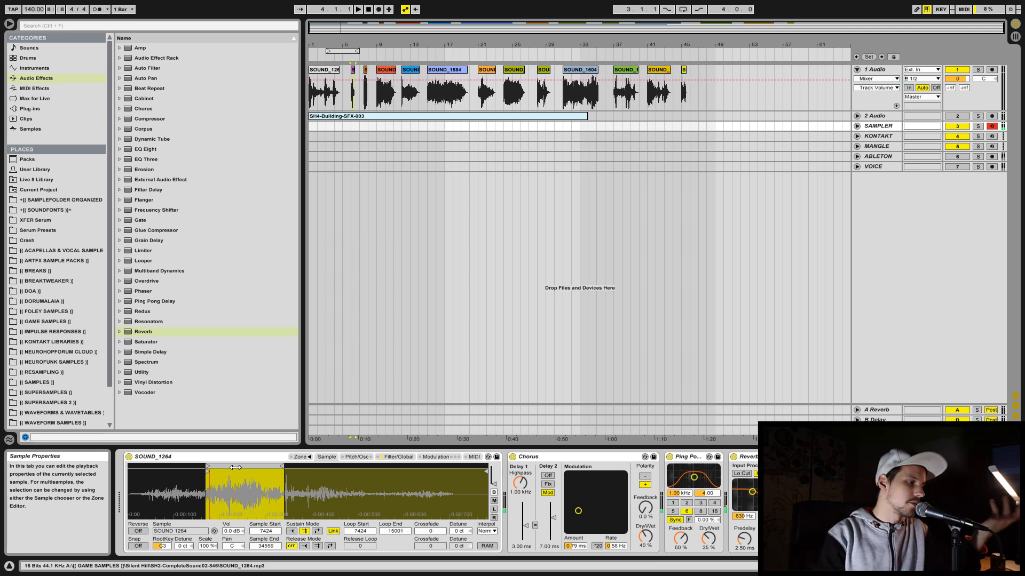
- Turn Snap on, shorten and shift the sustain loop to about 9833–11595, and set its crossfade to 195 samples
{"action": "mouse_move", "coordinate": [277, 467]}
{"action": "left_mouse_down"}
{"action": "mouse_move", "coordinate": [208, 469]}
{"action": "mouse_move", "coordinate": [199, 520]}
{"action": "left_mouse_up"}
{"action": "left_click", "coordinate": [137, 546]}
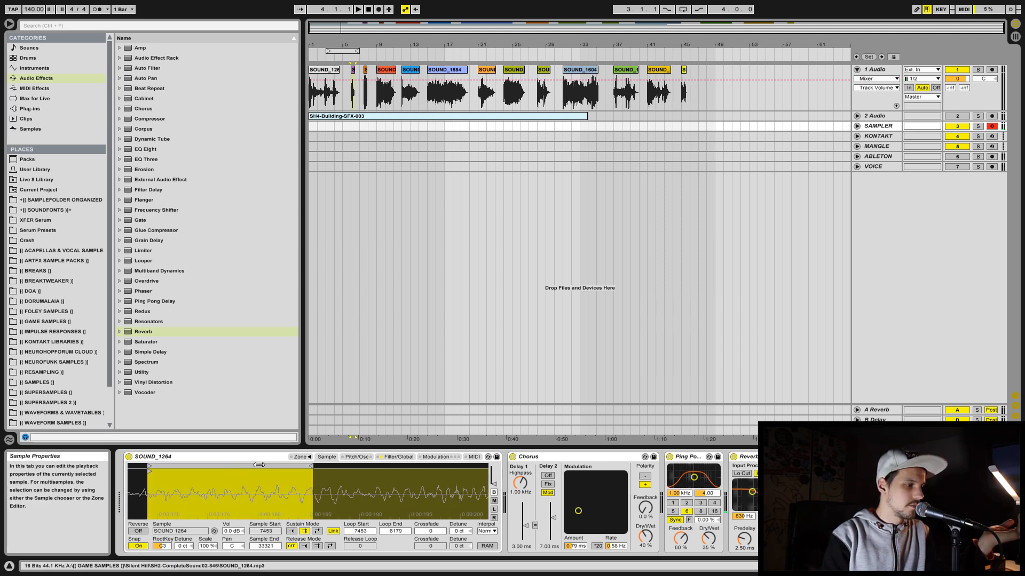
{"action": "left_click_drag", "start_coordinate": [440, 471], "coordinate": [455, 473]}
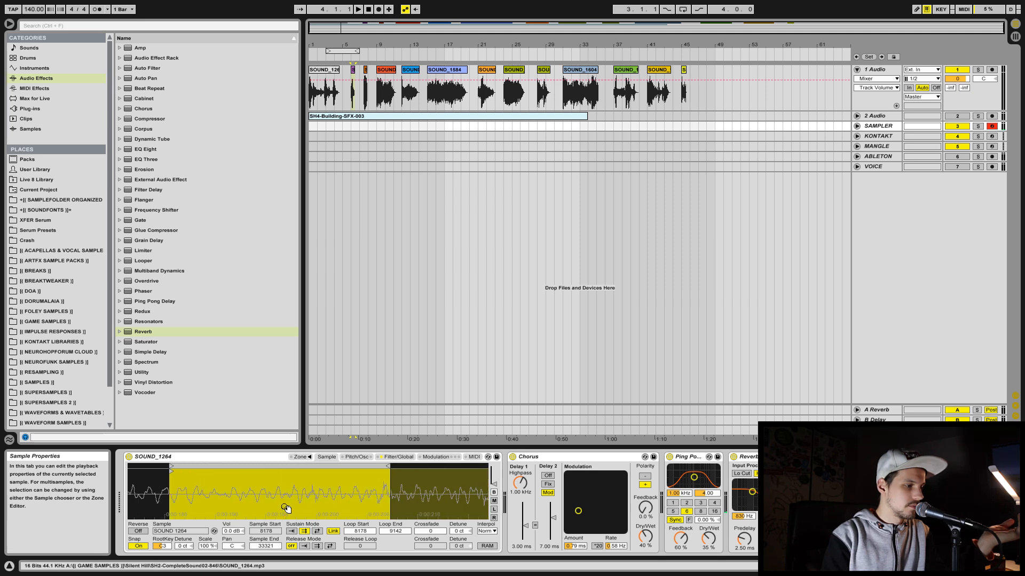
{"action": "left_click_drag", "start_coordinate": [285, 506], "coordinate": [374, 467]}
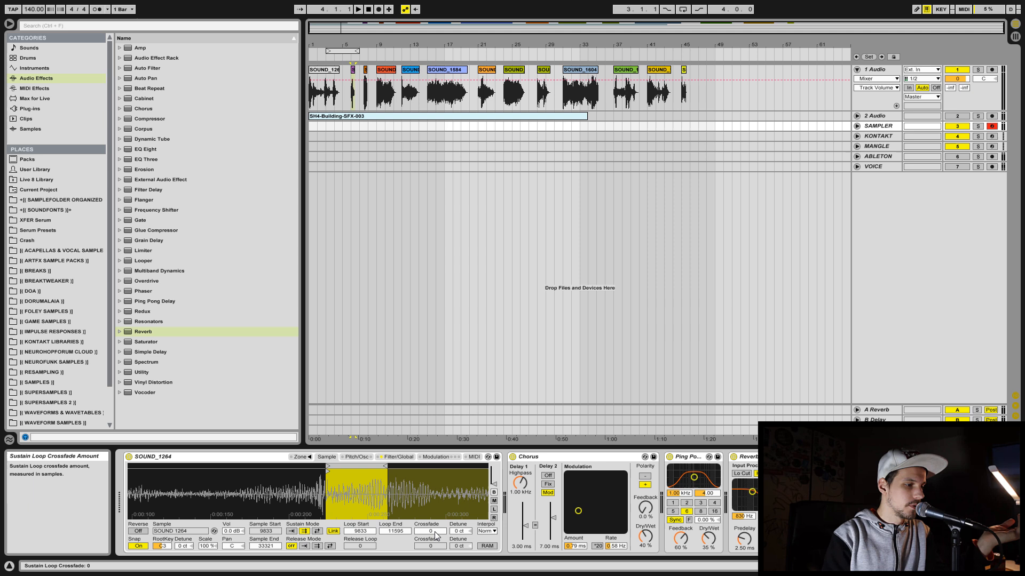
{"action": "left_click_drag", "start_coordinate": [436, 535], "coordinate": [436, 525]}
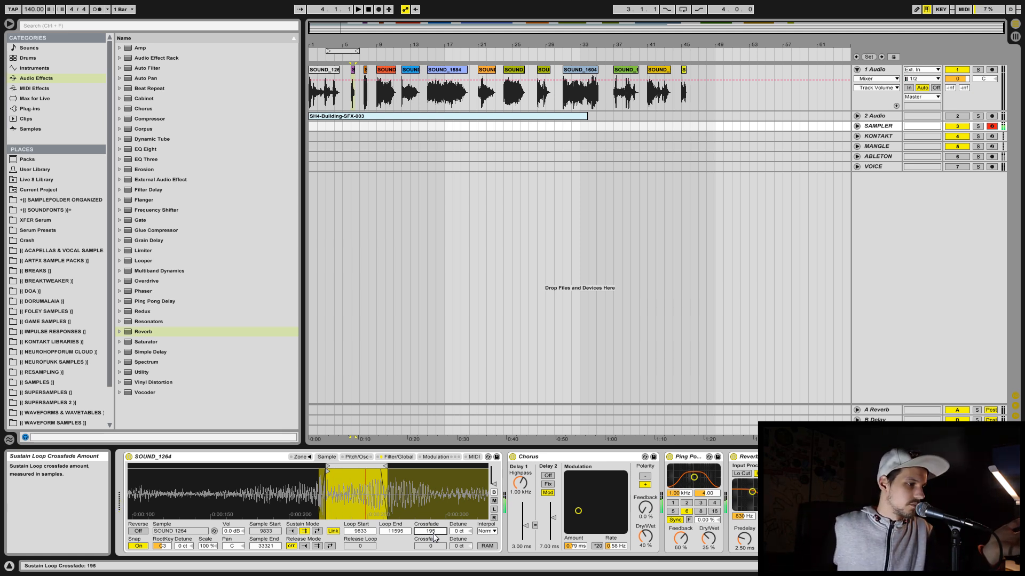
- Turn Snap off and try a later loop position before narrowing the sustain loop to about 11210–11543
{"action": "left_click_drag", "start_coordinate": [407, 491], "coordinate": [239, 485]}
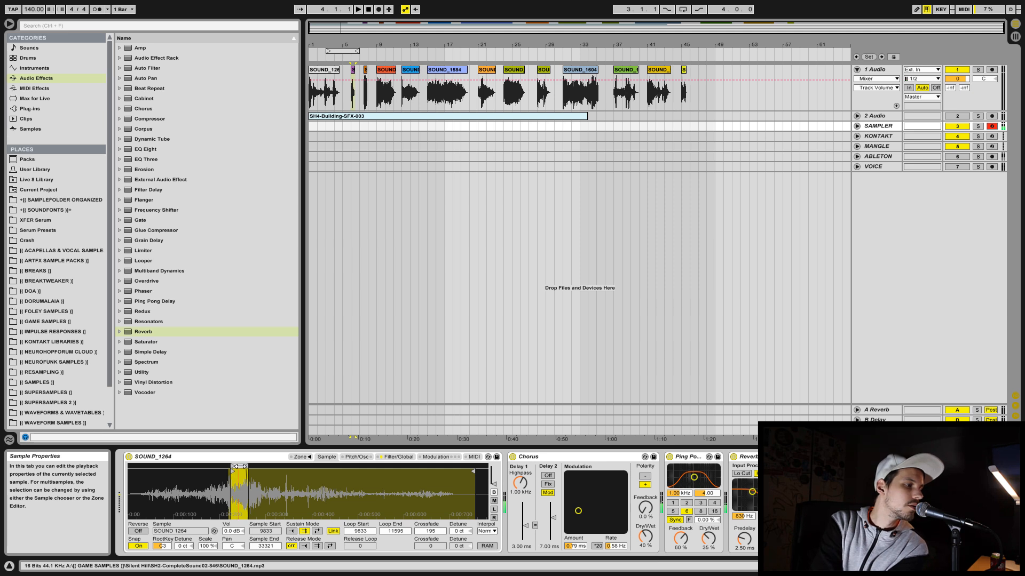
{"action": "left_click_drag", "start_coordinate": [242, 466], "coordinate": [343, 467]}
{"action": "left_click", "coordinate": [138, 546]}
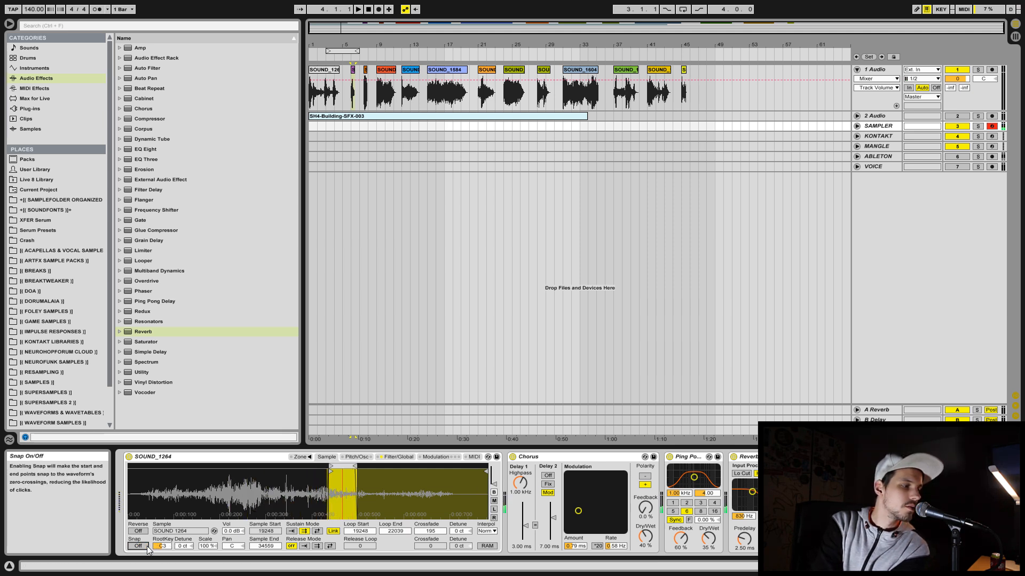
{"action": "left_click_drag", "start_coordinate": [353, 467], "coordinate": [248, 468]}
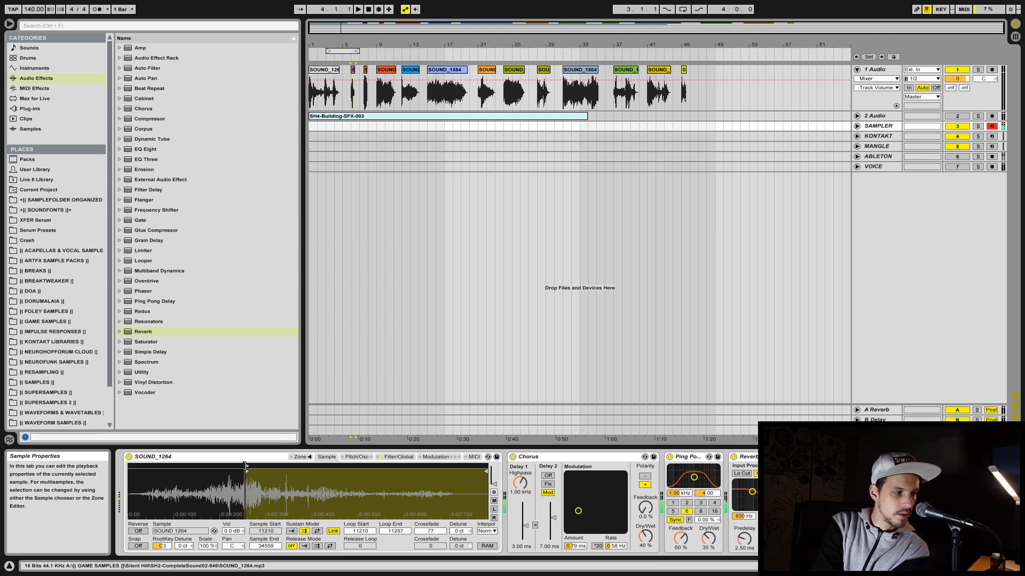
{"action": "mouse_move", "coordinate": [246, 467]}
{"action": "left_mouse_down"}
{"action": "mouse_move", "coordinate": [317, 468]}
{"action": "mouse_move", "coordinate": [247, 477]}
{"action": "left_mouse_up"}
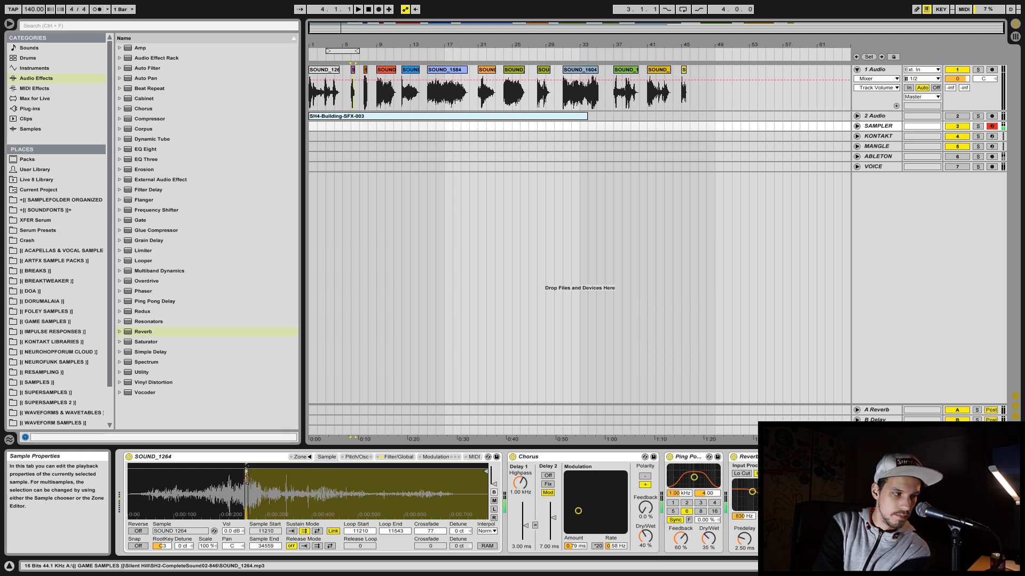
- Unfold the SAMPLER track and fine-tune the sustain loop's end point to about 11769
{"action": "left_click", "coordinate": [393, 530]}
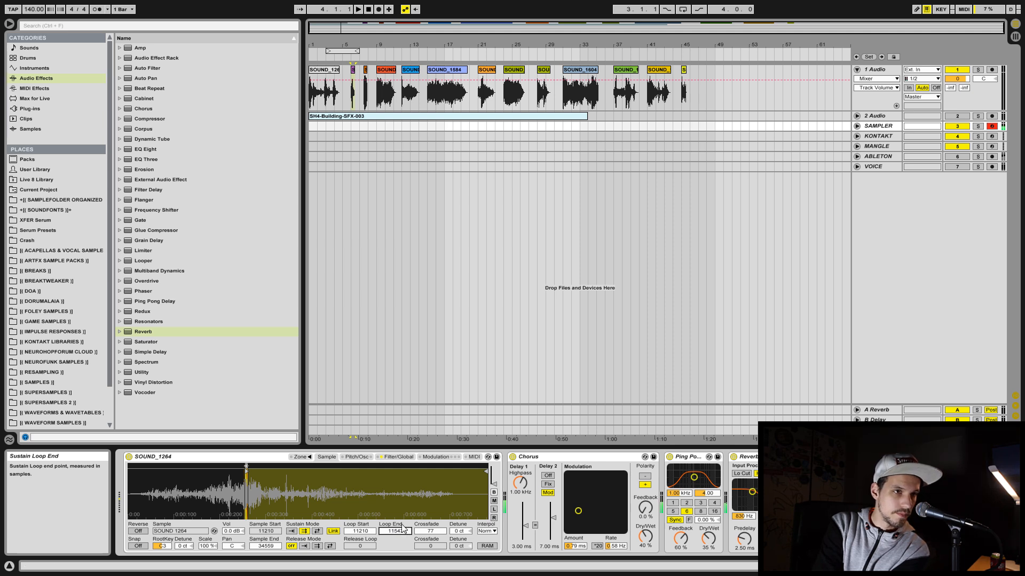
{"action": "left_click", "coordinate": [857, 127]}
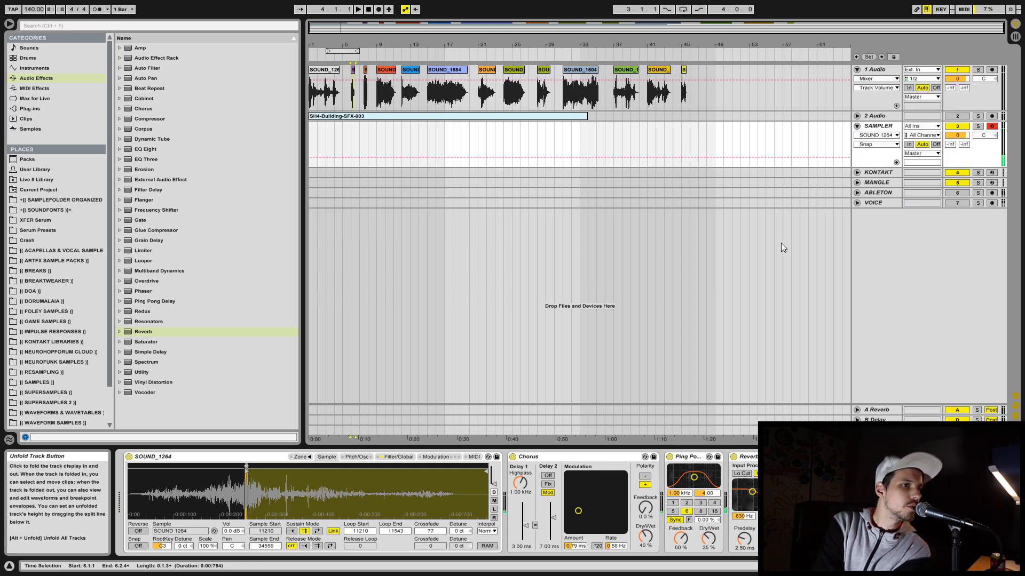
{"action": "left_click_drag", "start_coordinate": [395, 531], "coordinate": [396, 522]}
{"action": "right_click", "coordinate": [393, 532]}
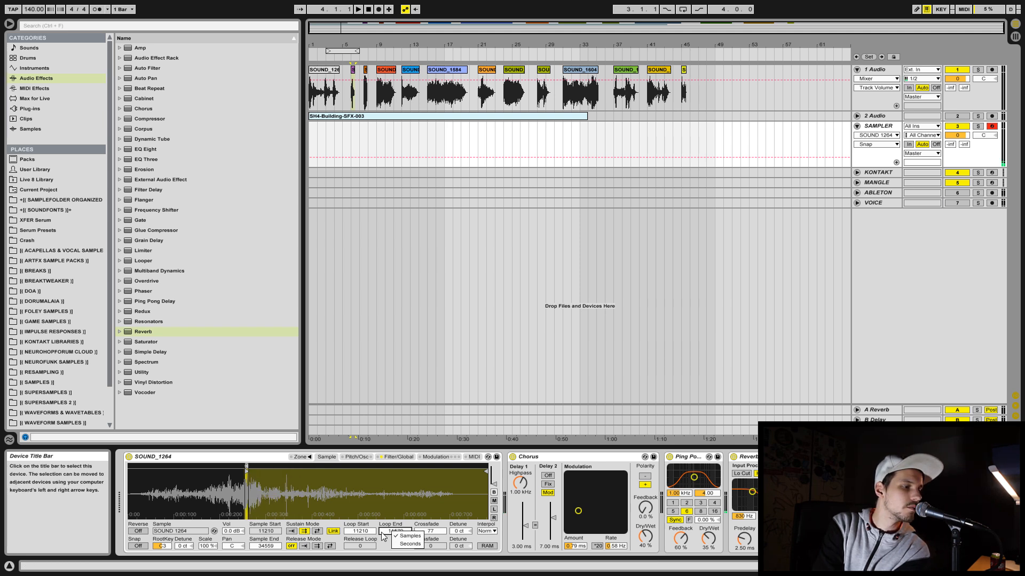
{"action": "left_click", "coordinate": [382, 533]}
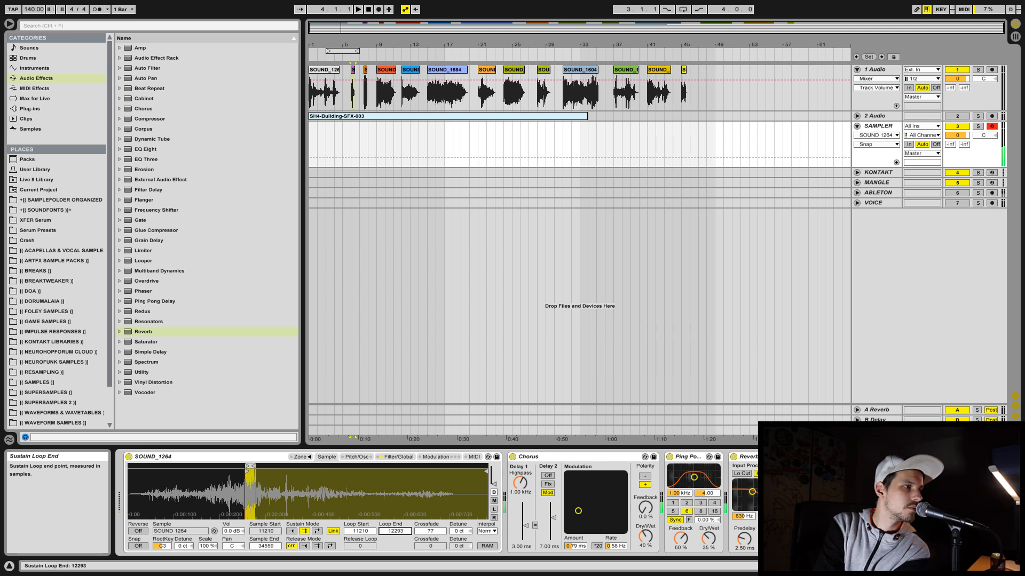
{"action": "mouse_move", "coordinate": [395, 531]}
{"action": "left_mouse_down"}
{"action": "mouse_move", "coordinate": [396, 513]}
{"action": "mouse_move", "coordinate": [395, 531]}
{"action": "left_mouse_up"}
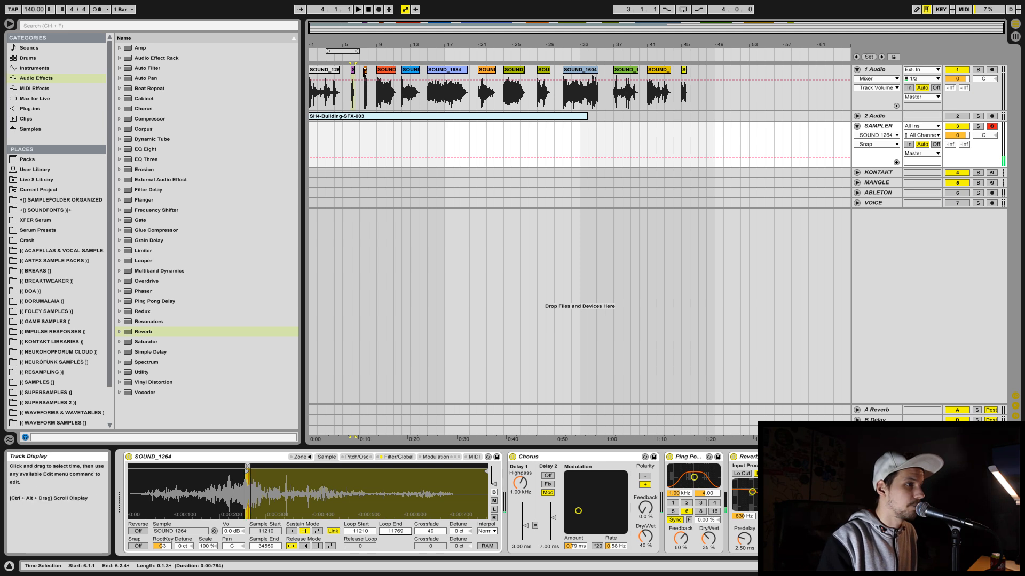
- Load the SOUND_1265 clip into Sampler with Snap on, and enable a linked sustain loop starting at about 16663
{"action": "left_click", "coordinate": [365, 81]}
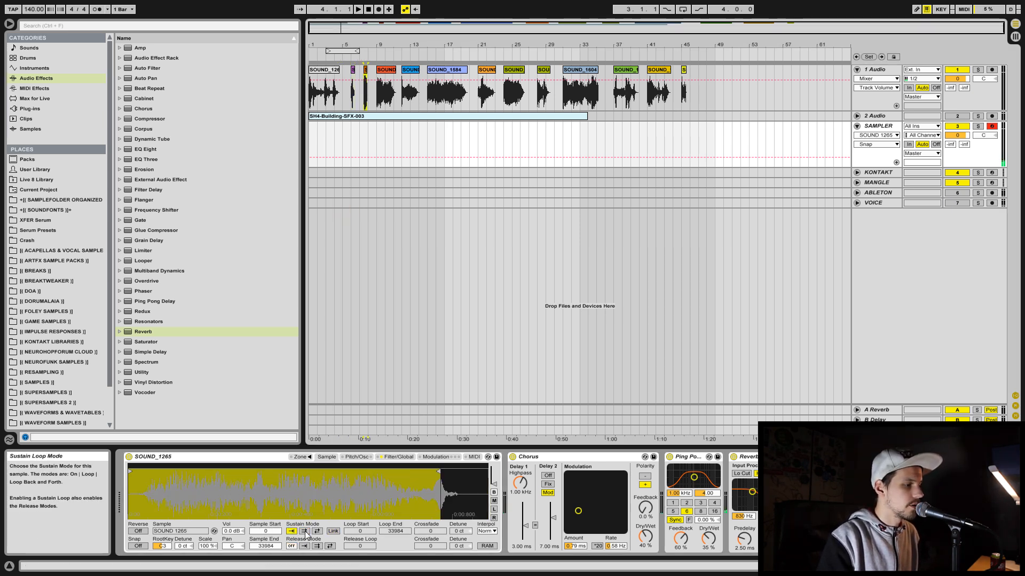
{"action": "left_click", "coordinate": [138, 546]}
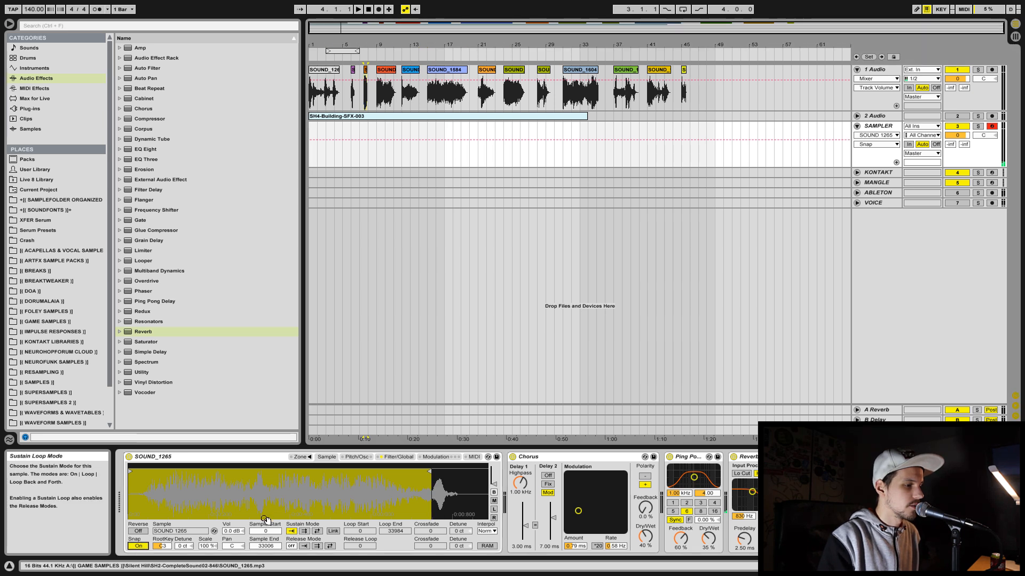
{"action": "left_click", "coordinate": [304, 531]}
{"action": "left_click_drag", "start_coordinate": [131, 468], "coordinate": [286, 471]}
{"action": "left_click", "coordinate": [333, 531]}
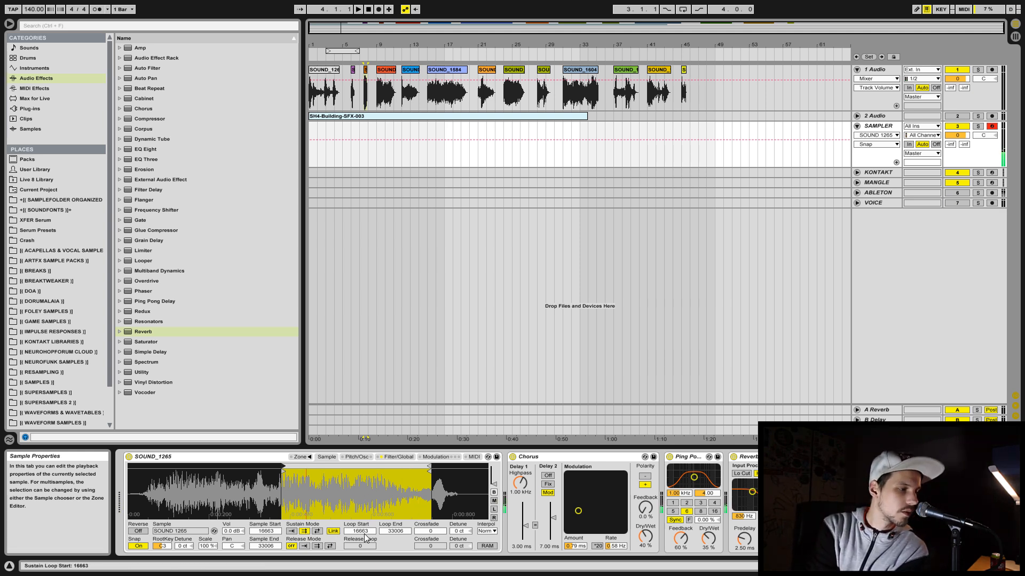
- Set SOUND_1265's sustain loop crossfade to about 2844 samples and shorten the loop to end at about 18491
{"action": "left_click_drag", "start_coordinate": [429, 531], "coordinate": [428, 515]}
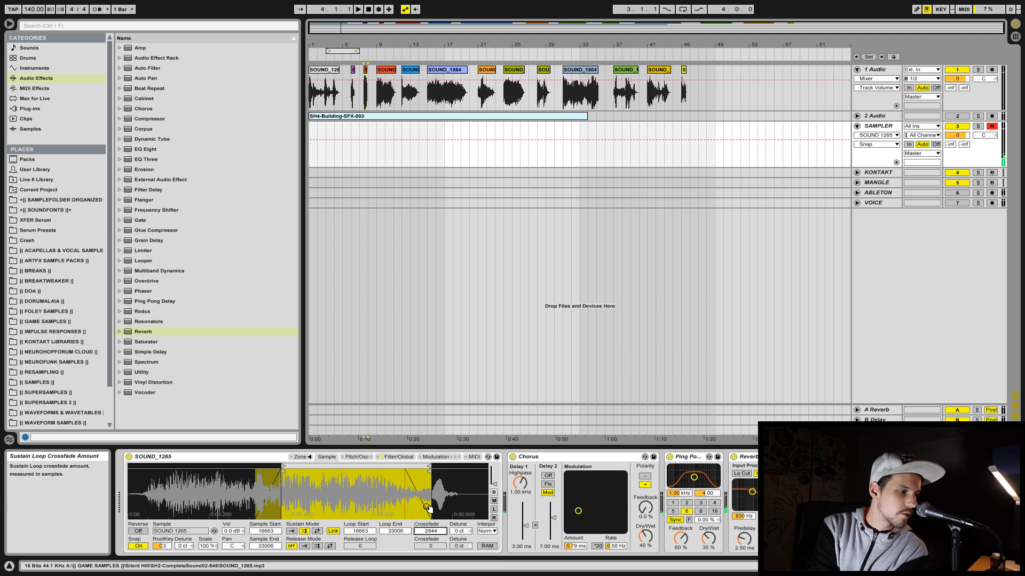
{"action": "left_click_drag", "start_coordinate": [430, 463], "coordinate": [322, 462]}
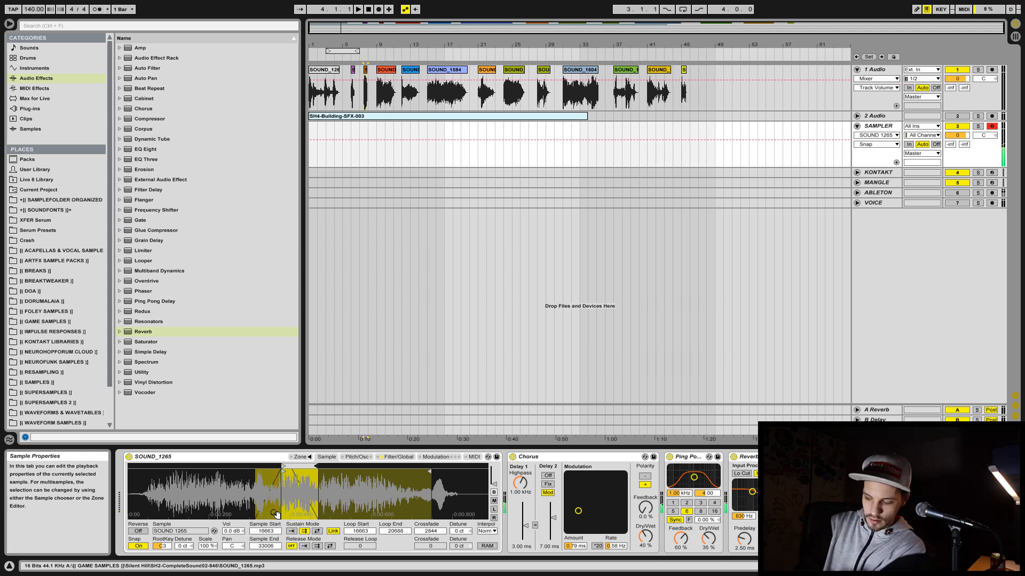
{"action": "mouse_move", "coordinate": [318, 466]}
{"action": "left_mouse_down"}
{"action": "mouse_move", "coordinate": [275, 466]}
{"action": "mouse_move", "coordinate": [298, 466]}
{"action": "left_mouse_up"}
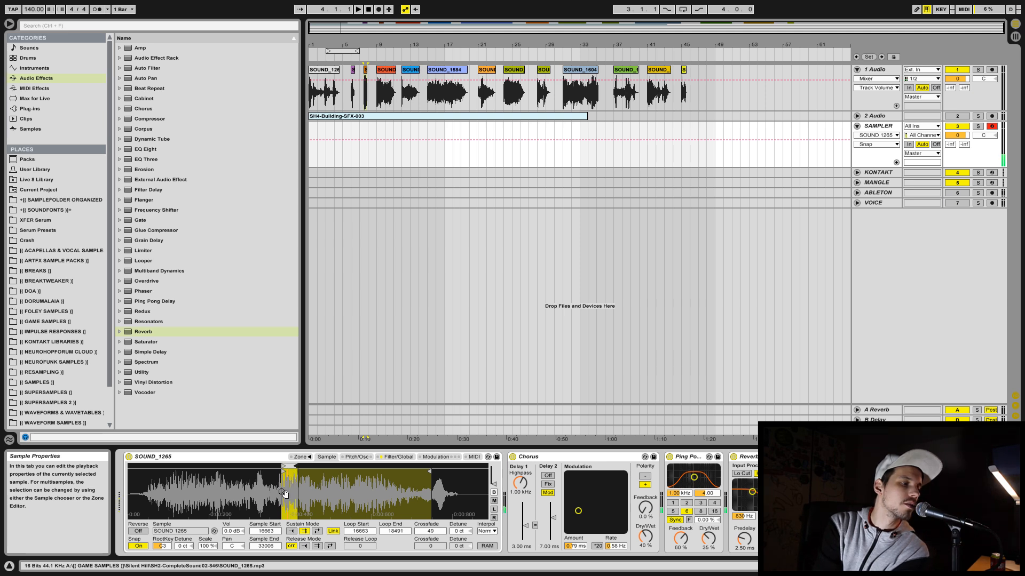
- Turn Snap off, narrow SOUND_1265's sustain loop to about 321 samples, and try other positions before placing it at about 9560–9881
{"action": "left_click", "coordinate": [146, 547]}
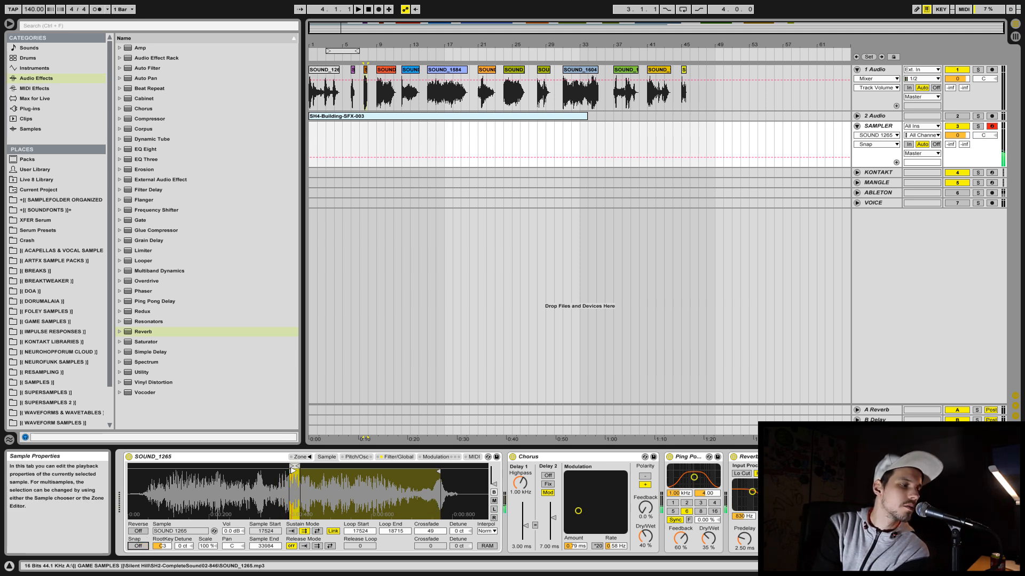
{"action": "left_click_drag", "start_coordinate": [294, 467], "coordinate": [292, 466]}
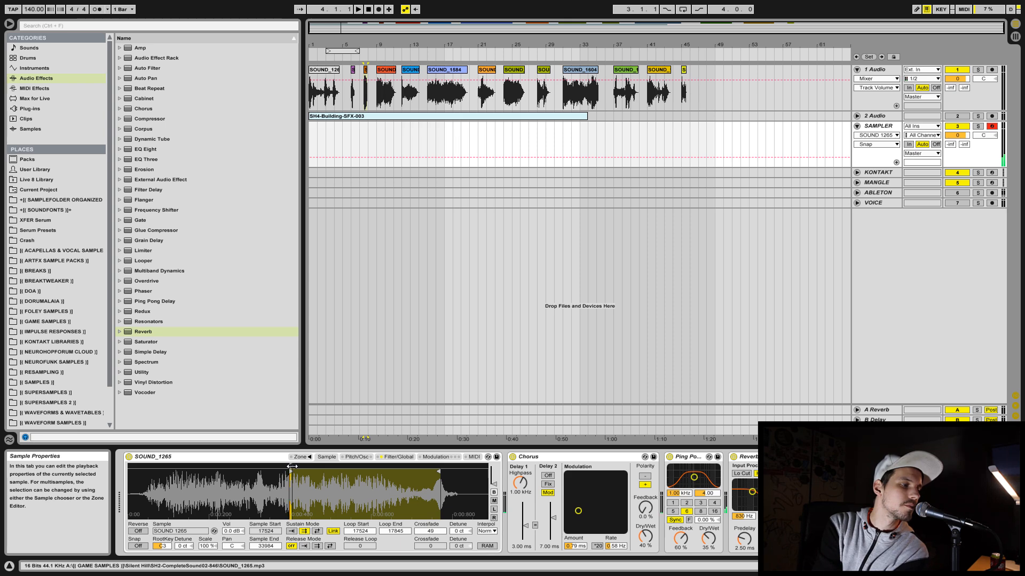
{"action": "left_click_drag", "start_coordinate": [294, 492], "coordinate": [287, 518]}
{"action": "mouse_move", "coordinate": [264, 468]}
{"action": "left_mouse_down"}
{"action": "mouse_move", "coordinate": [162, 466]}
{"action": "mouse_move", "coordinate": [173, 485]}
{"action": "mouse_move", "coordinate": [357, 483]}
{"action": "mouse_move", "coordinate": [355, 467]}
{"action": "mouse_move", "coordinate": [300, 467]}
{"action": "mouse_move", "coordinate": [325, 467]}
{"action": "mouse_move", "coordinate": [314, 474]}
{"action": "mouse_move", "coordinate": [313, 463]}
{"action": "mouse_move", "coordinate": [131, 473]}
{"action": "mouse_move", "coordinate": [483, 482]}
{"action": "mouse_move", "coordinate": [236, 494]}
{"action": "left_mouse_up"}
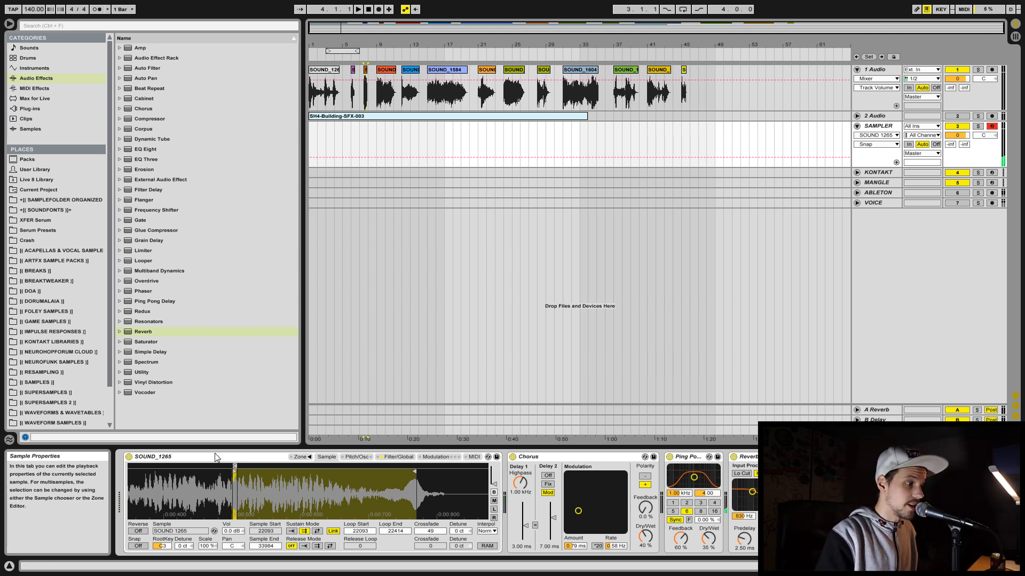
{"action": "mouse_move", "coordinate": [231, 470]}
{"action": "left_mouse_down"}
{"action": "mouse_move", "coordinate": [437, 468]}
{"action": "mouse_move", "coordinate": [218, 463]}
{"action": "left_mouse_up"}
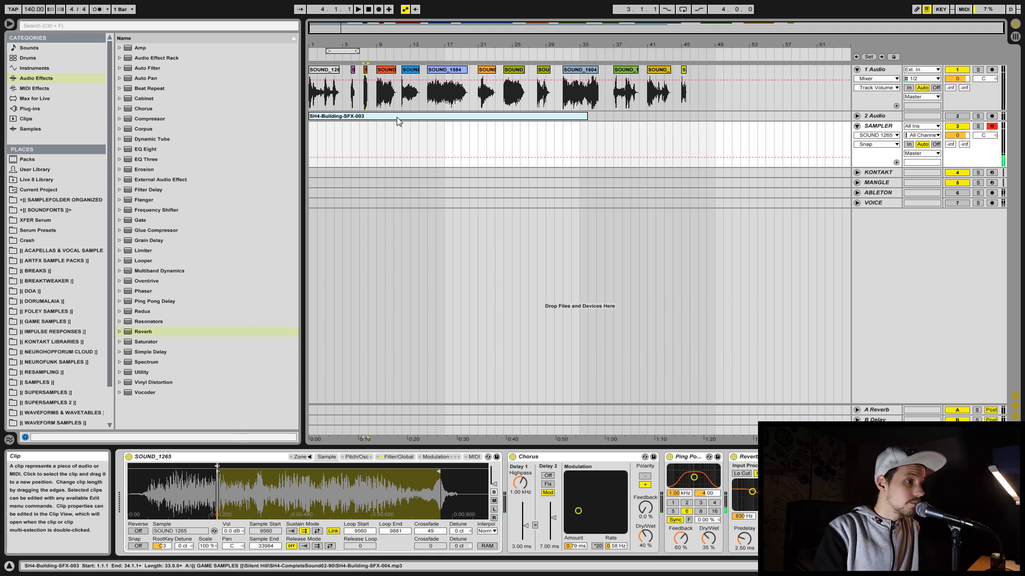
- Load the SOUND_1280 clip into Sampler and set a linked sustain loop at about 117772–125036
{"action": "left_click_drag", "start_coordinate": [385, 70], "coordinate": [244, 484]}
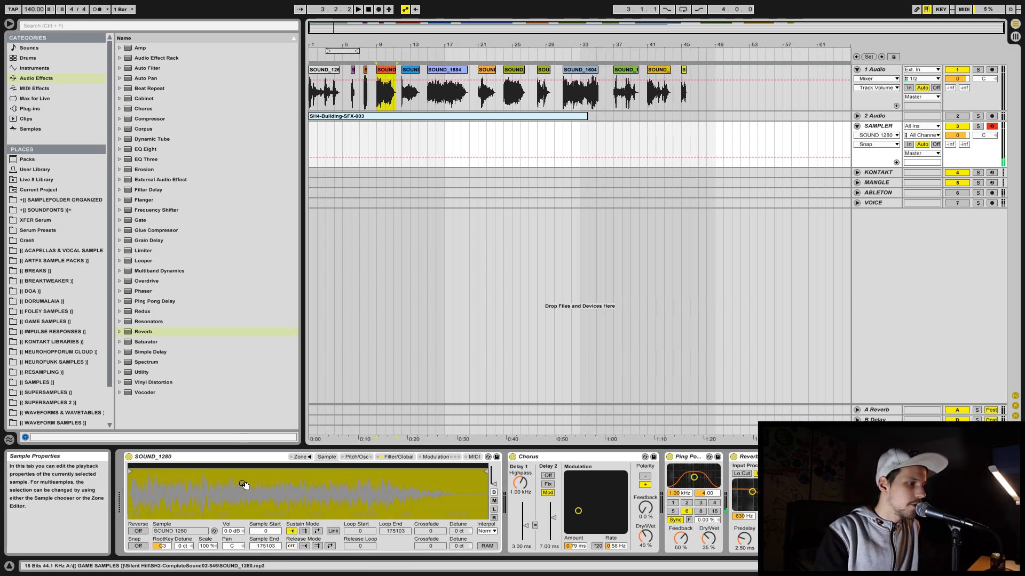
{"action": "left_click", "coordinate": [302, 531]}
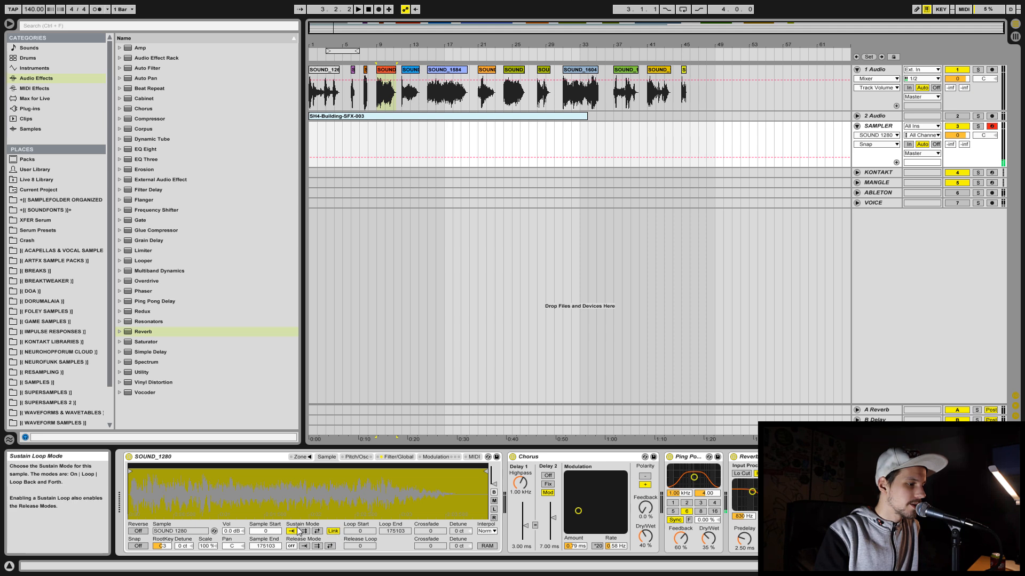
{"action": "left_click", "coordinate": [304, 531]}
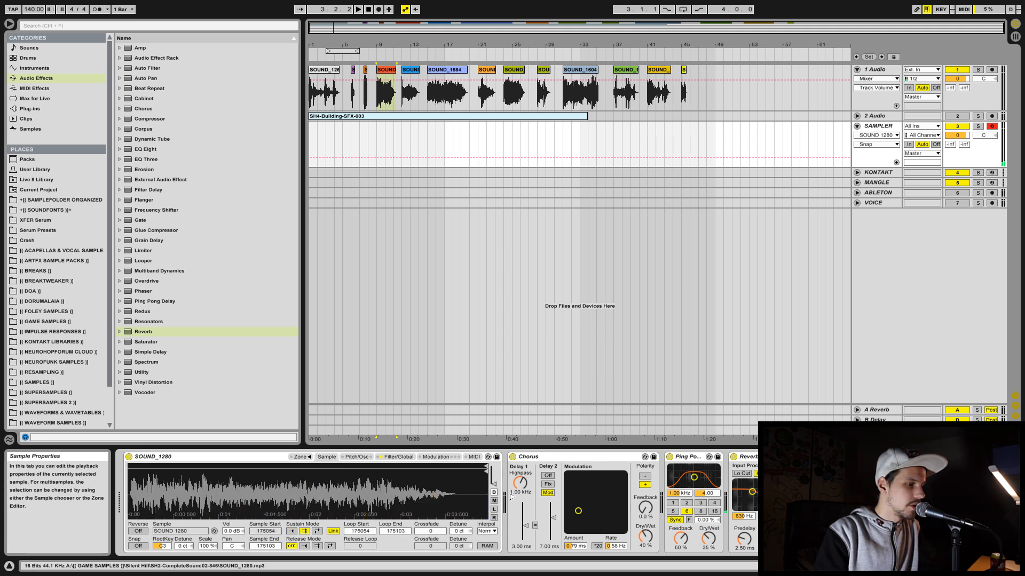
{"action": "left_click_drag", "start_coordinate": [487, 495], "coordinate": [207, 463]}
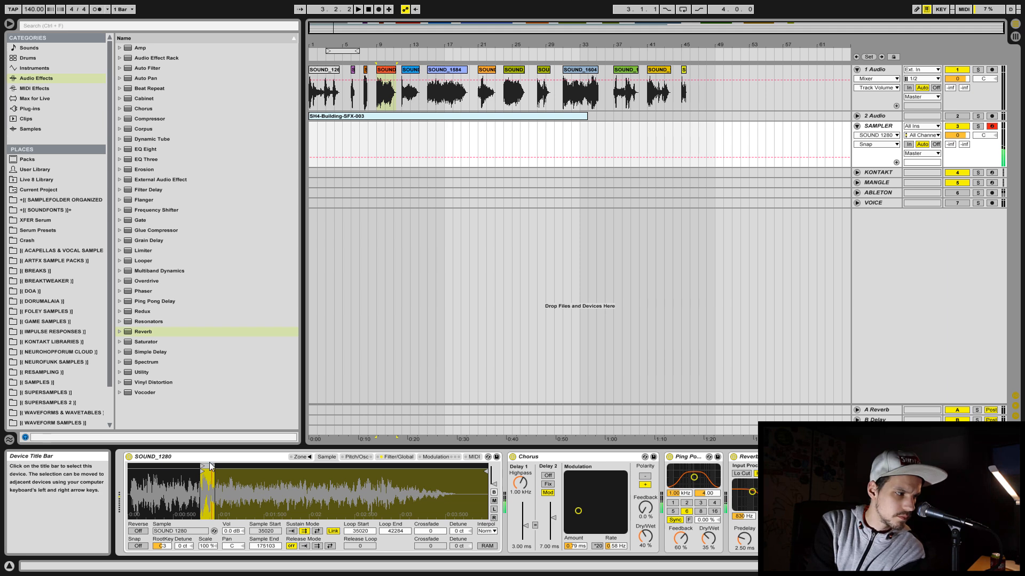
{"action": "left_click_drag", "start_coordinate": [207, 463], "coordinate": [378, 467]}
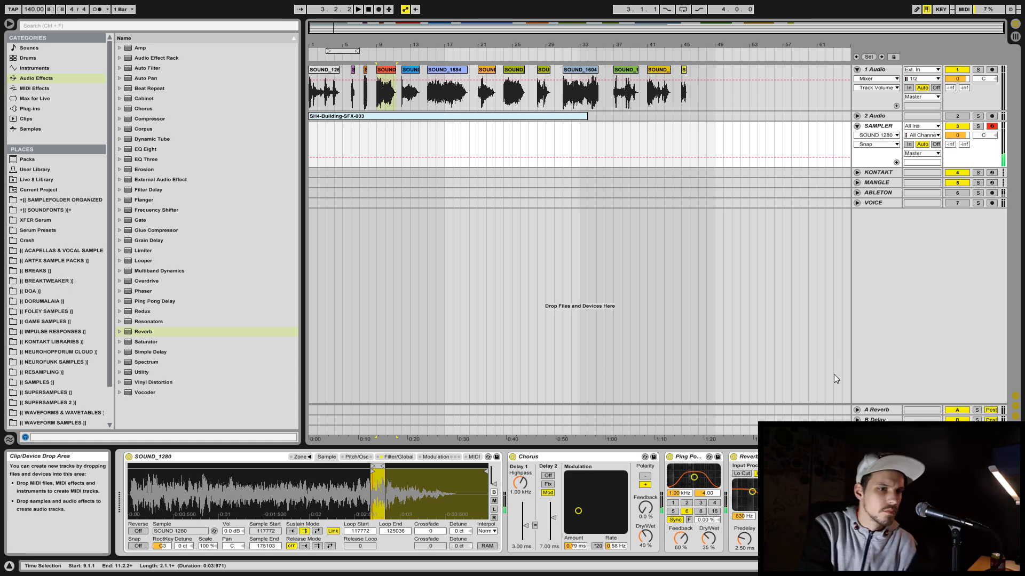
- Go to the end of the SAMPLER track's device chain and adjust the Glue Compressor's makeup gain
{"action": "left_click_drag", "start_coordinate": [958, 566], "coordinate": [983, 565]}
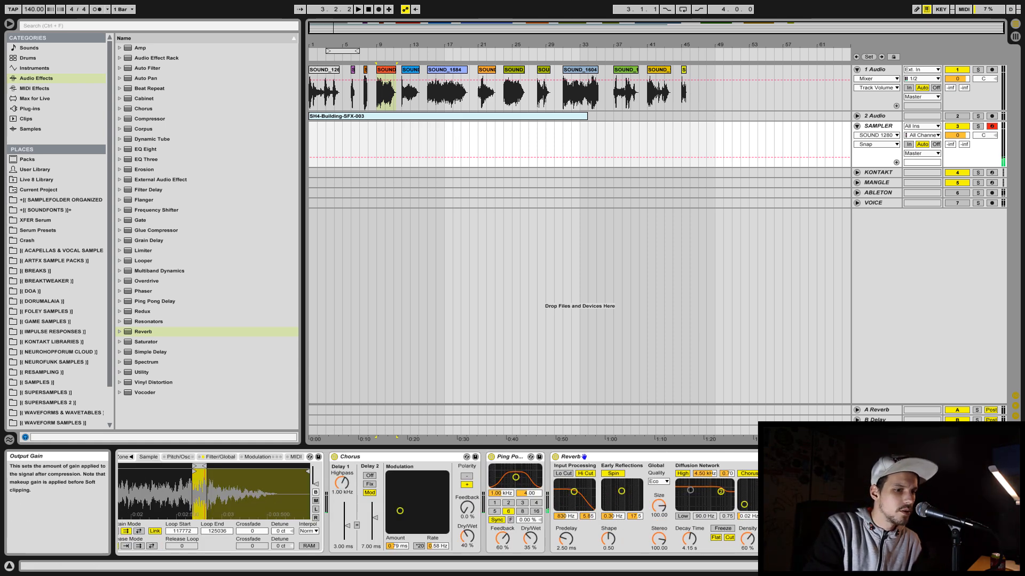
{"action": "left_click", "coordinate": [800, 457]}
{"action": "left_click", "coordinate": [865, 457]}
{"action": "left_click", "coordinate": [918, 457]}
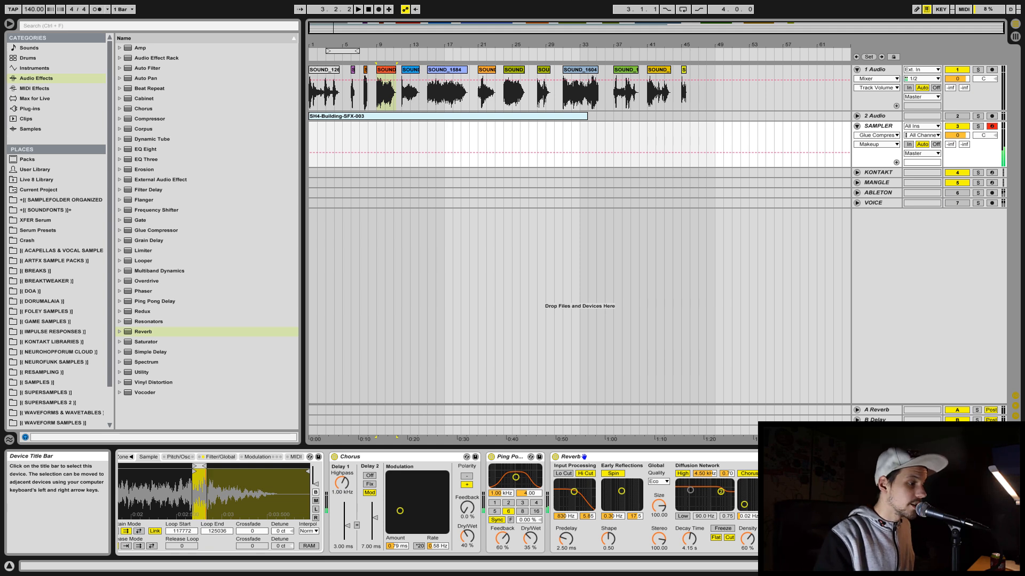
- Narrow SOUND_1280's sustain loop to about 123738–125036 and set its crossfade to 1298 samples
{"action": "left_click_drag", "start_coordinate": [198, 466], "coordinate": [201, 466]}
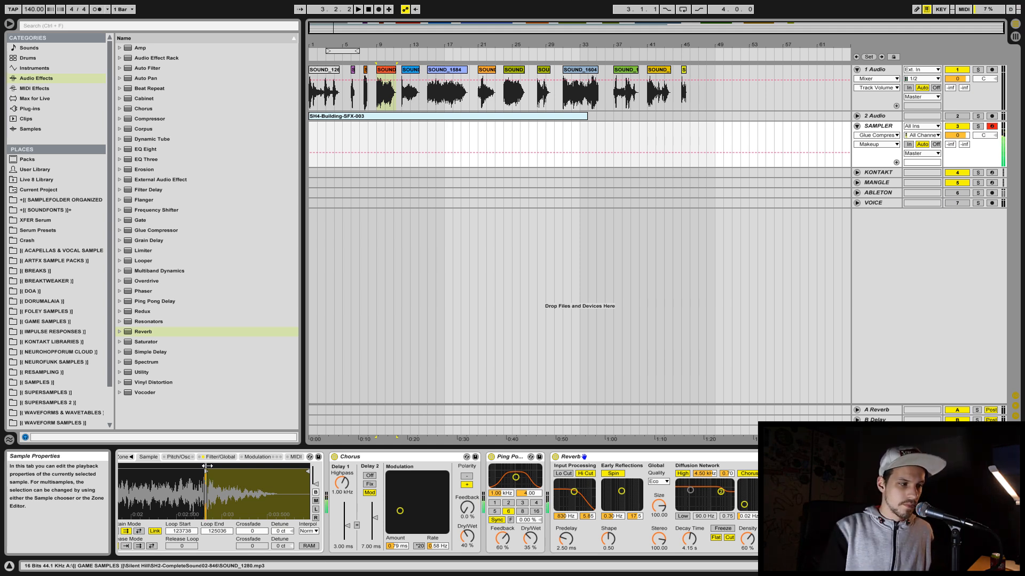
{"action": "left_click", "coordinate": [252, 531]}
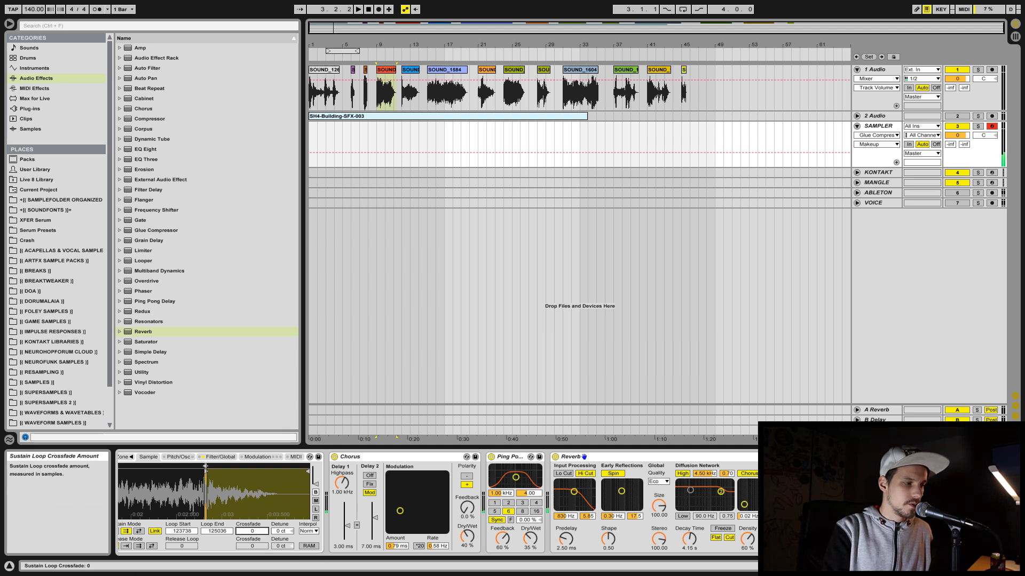
{"action": "left_click_drag", "start_coordinate": [251, 531], "coordinate": [251, 501]}
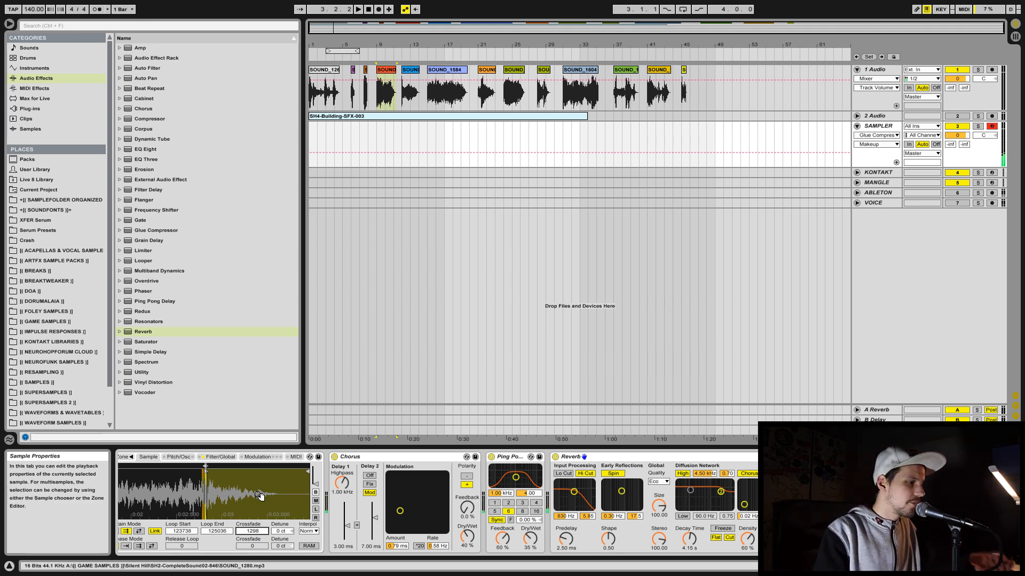
{"action": "left_click_drag", "start_coordinate": [259, 495], "coordinate": [130, 496]}
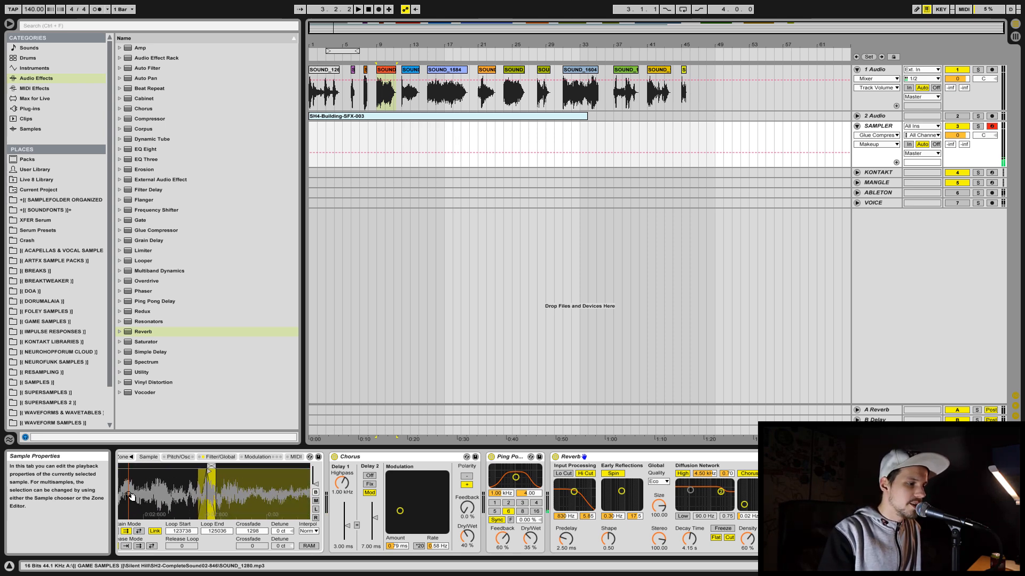
{"action": "left_click", "coordinate": [939, 565]}
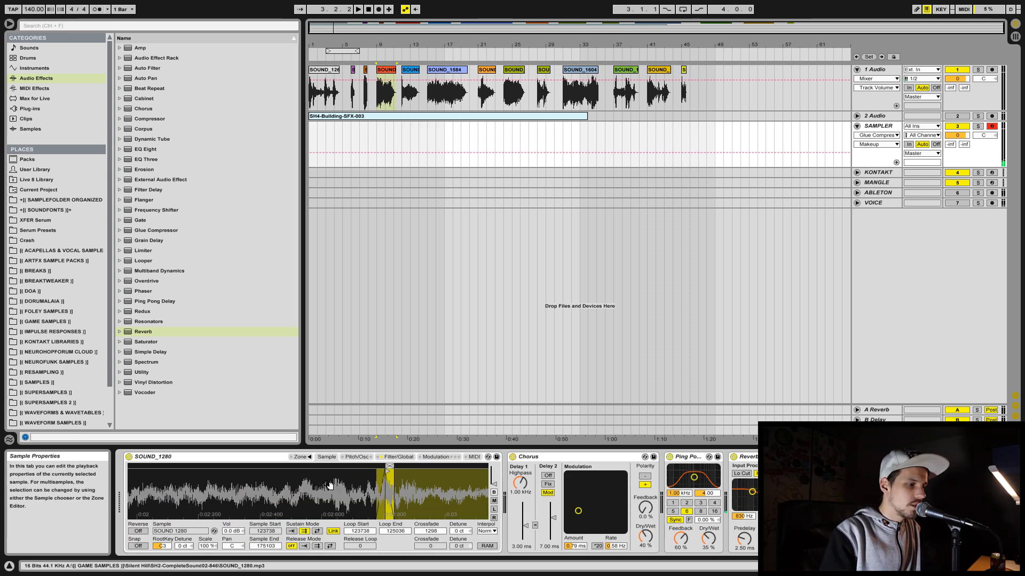
{"action": "left_click_drag", "start_coordinate": [329, 486], "coordinate": [359, 489]}
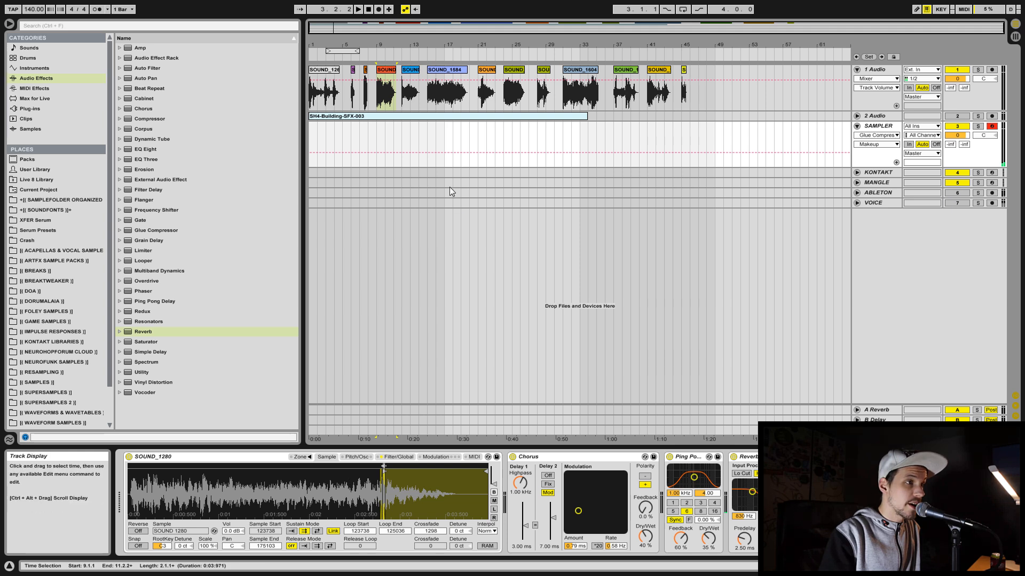
- Audition the original SOUND_1268 and SOUND_1264 clips on the 1 Audio track
{"action": "left_click", "coordinate": [414, 95]}
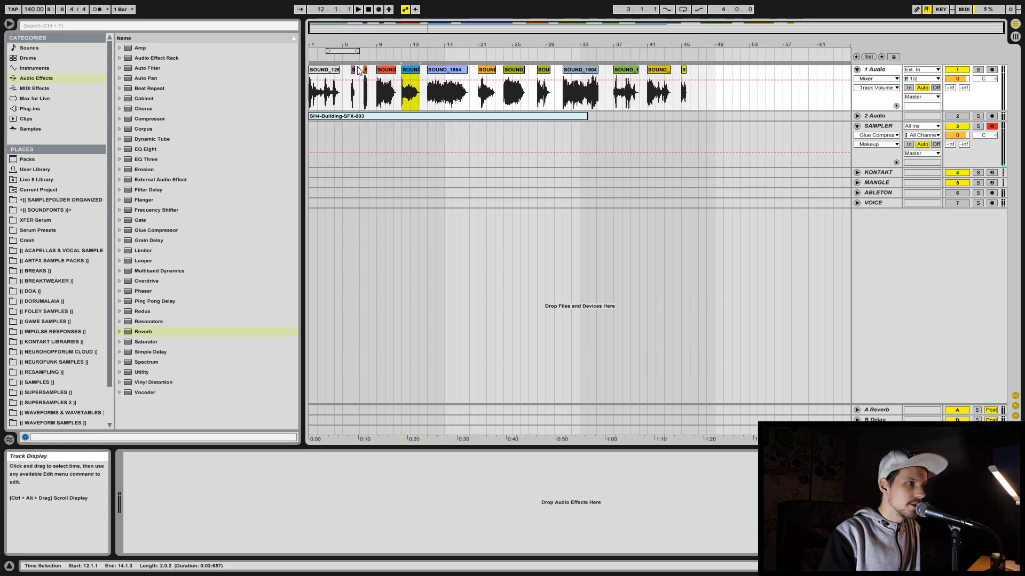
{"action": "left_click", "coordinate": [353, 92]}
{"action": "left_click", "coordinate": [319, 76]}
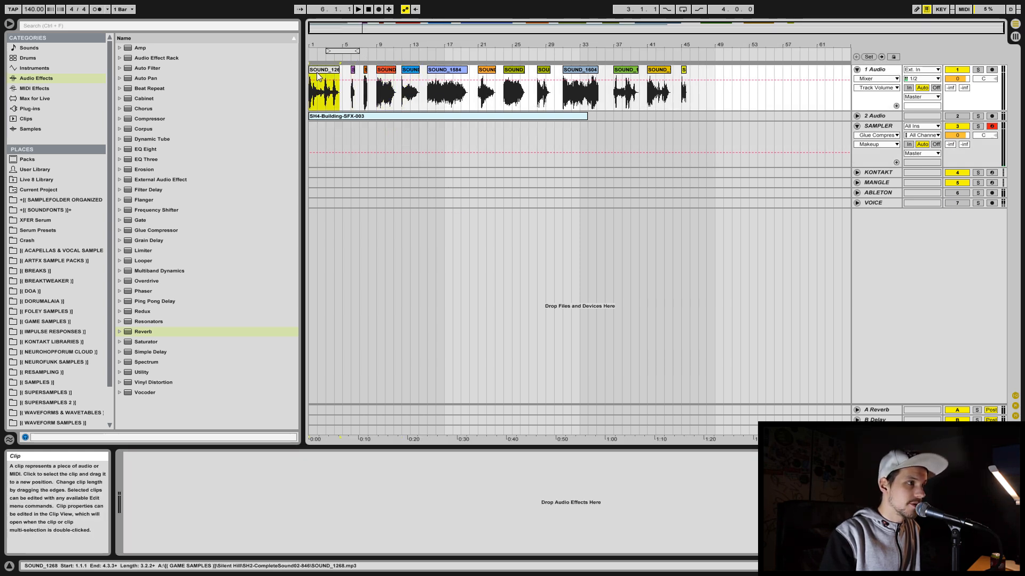
{"action": "key", "text": "space"}
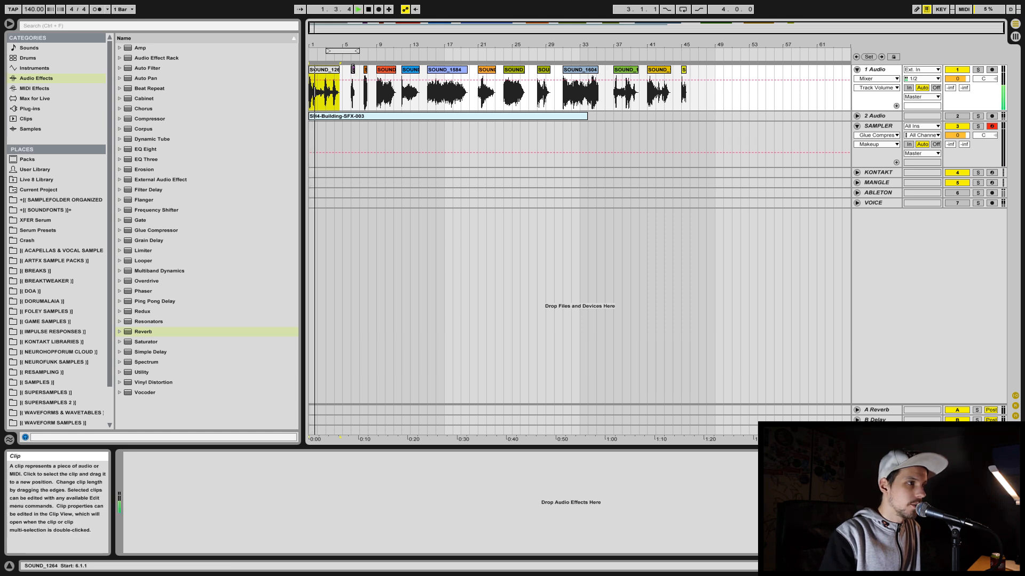
{"action": "left_click", "coordinate": [352, 69]}
{"action": "key", "text": "space"}
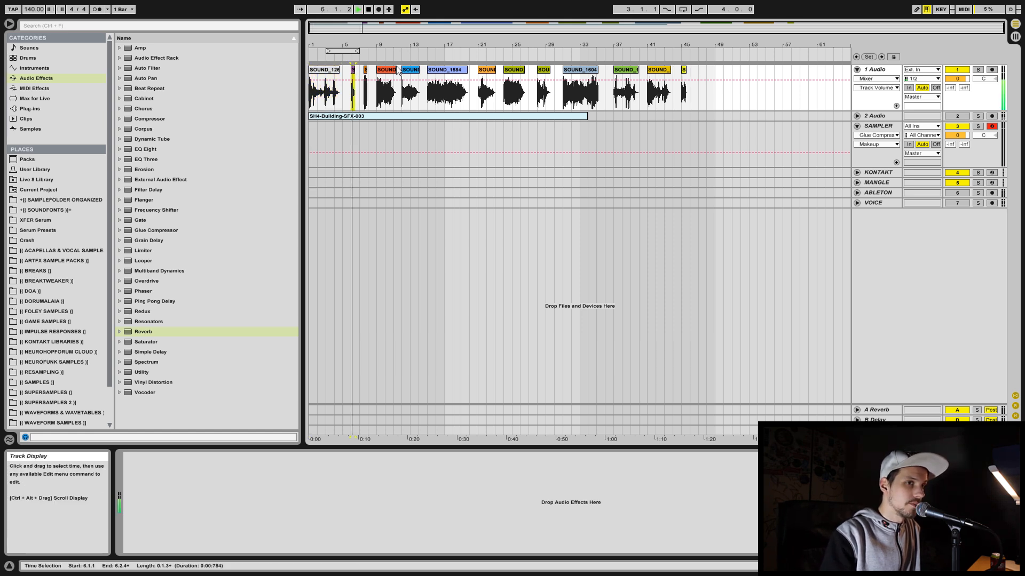
{"action": "key", "text": "space"}
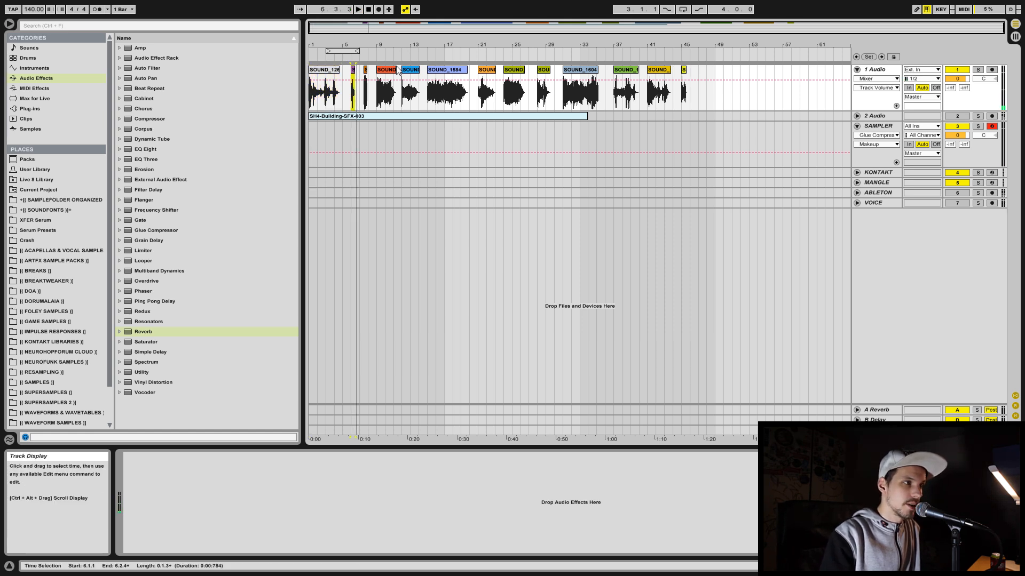
- Audition the original SOUND_1265 and SOUND_1280 clips, opening SOUND_1280's clip view, and select the 2 Audio track
{"action": "left_click", "coordinate": [366, 70]}
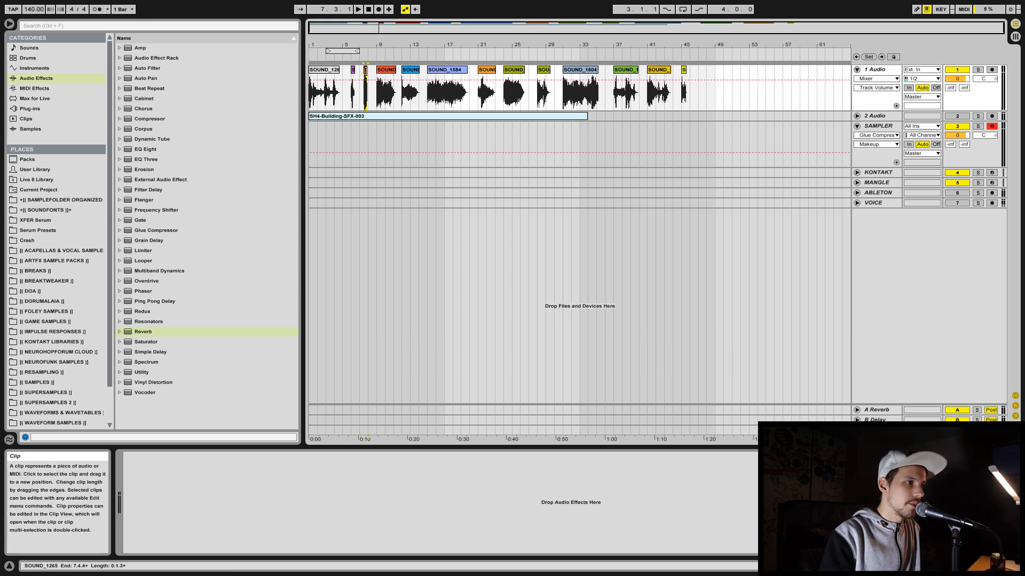
{"action": "key", "text": "space"}
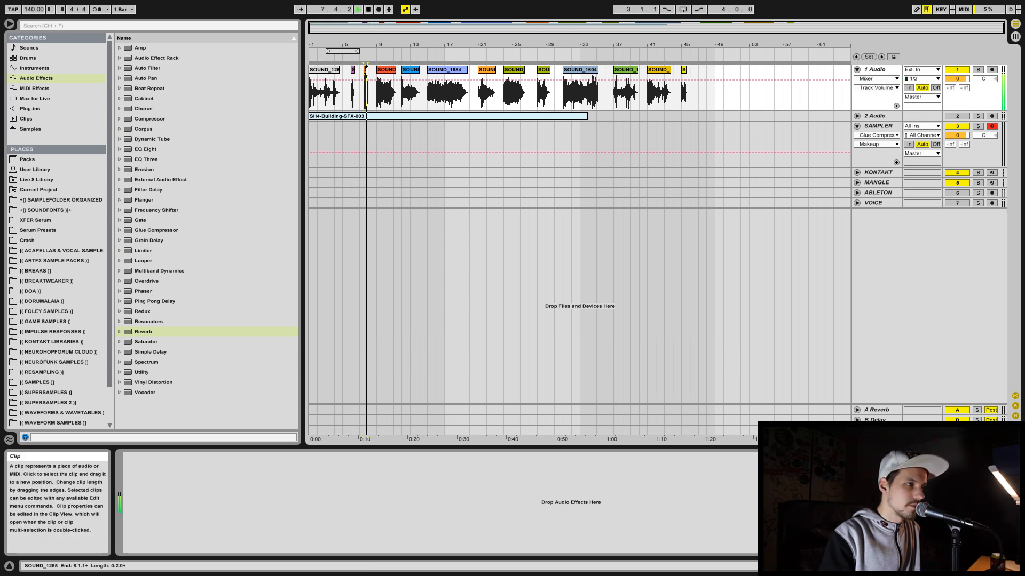
{"action": "key", "text": "space"}
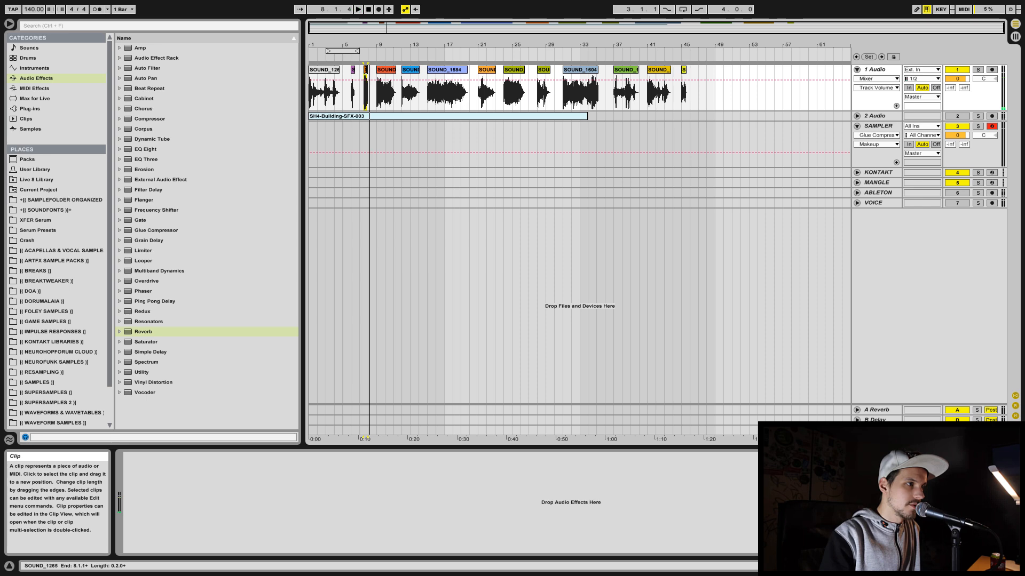
{"action": "left_click", "coordinate": [390, 75]}
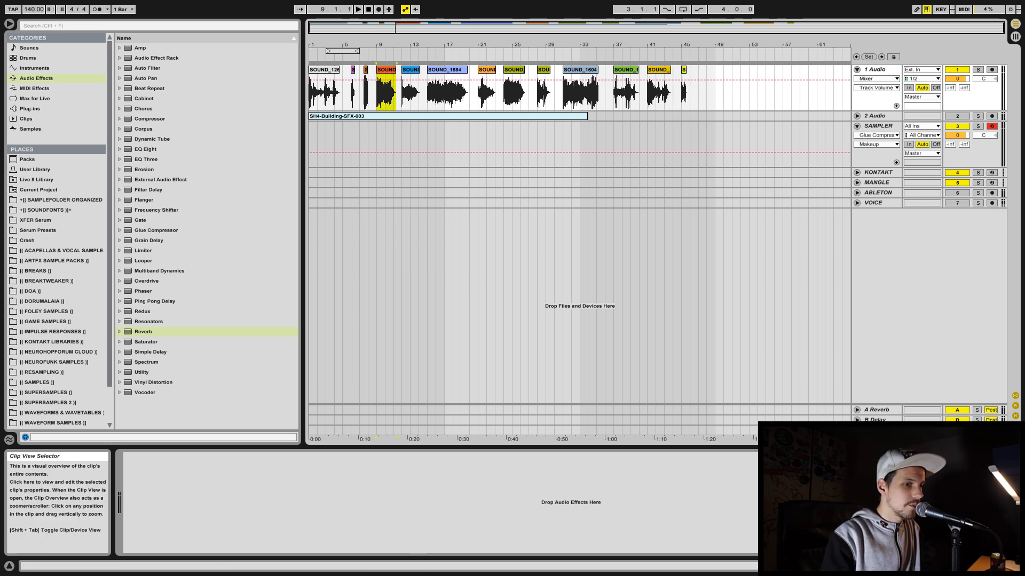
{"action": "left_click", "coordinate": [875, 566]}
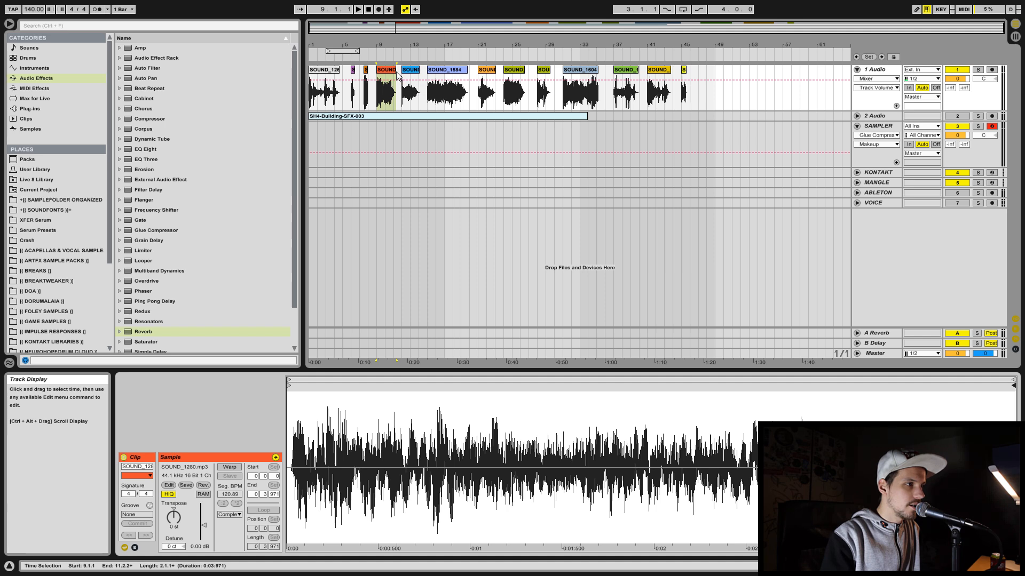
{"action": "key", "text": "space"}
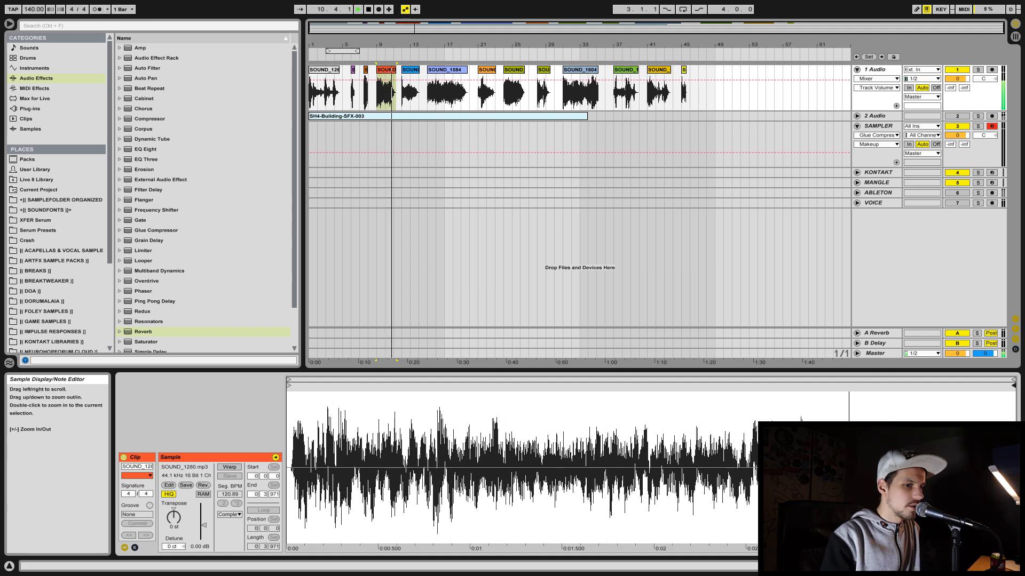
{"action": "left_click", "coordinate": [878, 116]}
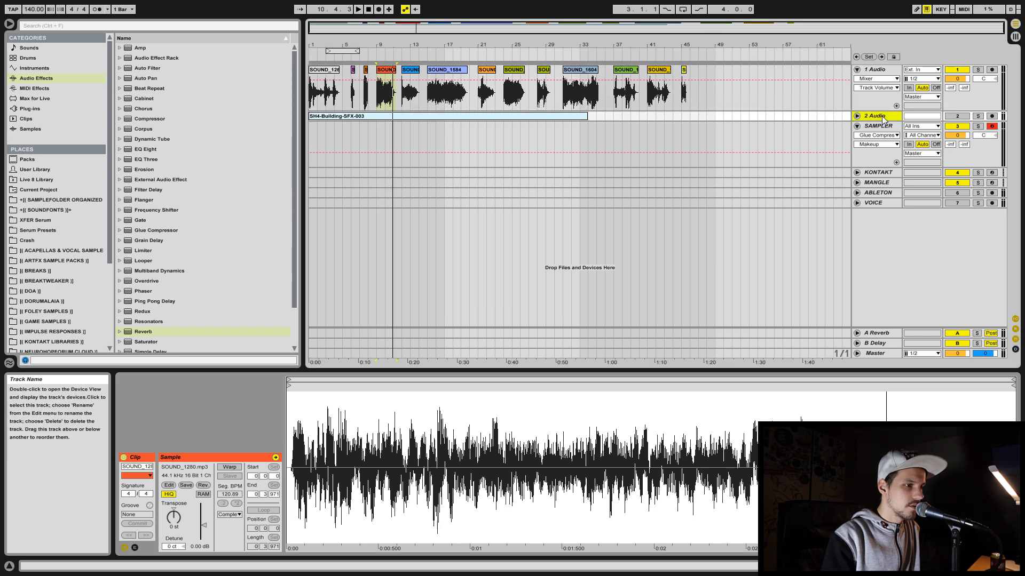
- Unfold and refold the 2 Audio track, and show the SAMPLER track's device chain
{"action": "left_click", "coordinate": [857, 116]}
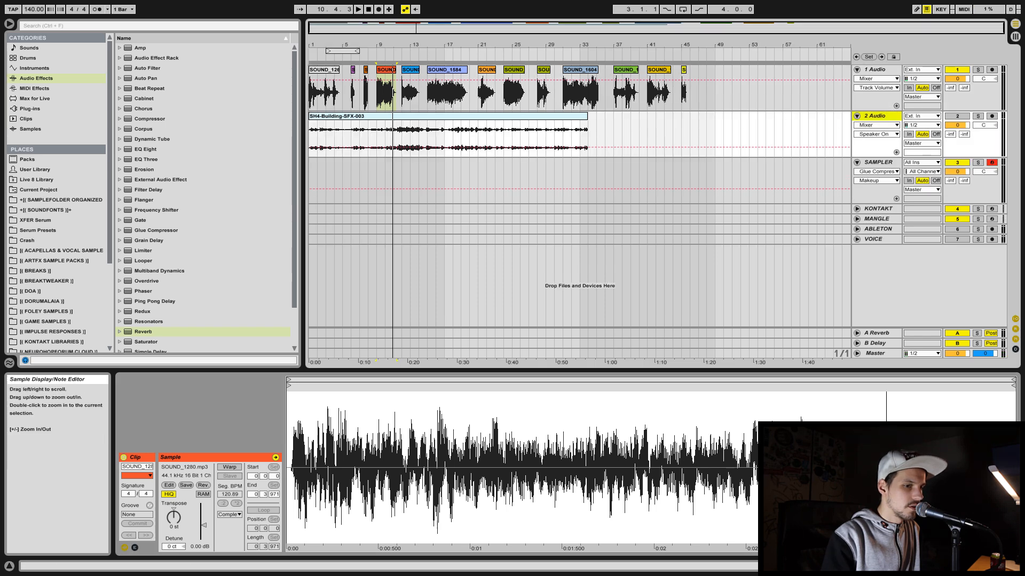
{"action": "left_click", "coordinate": [857, 115]}
{"action": "left_click", "coordinate": [880, 126]}
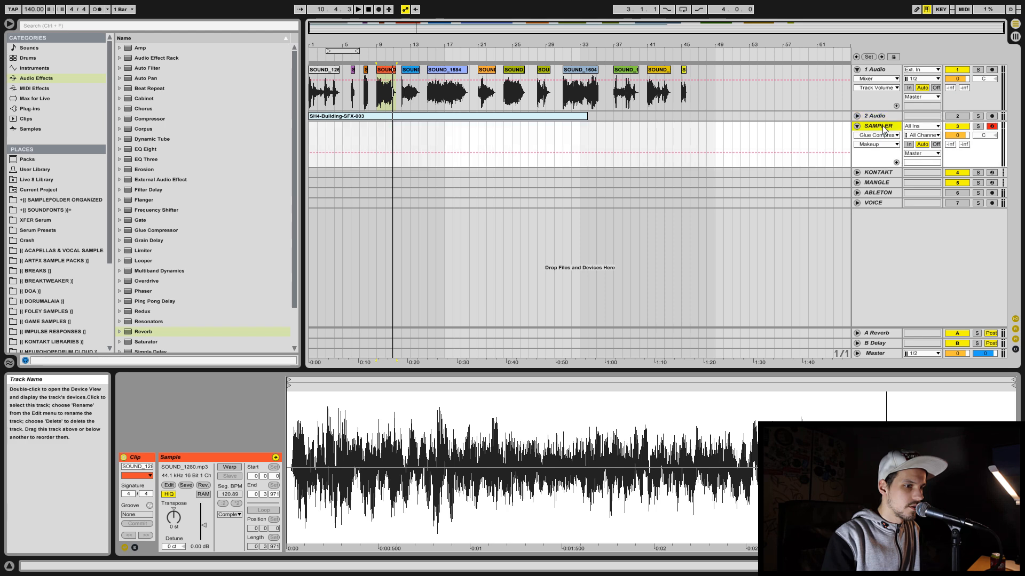
{"action": "left_click", "coordinate": [971, 566]}
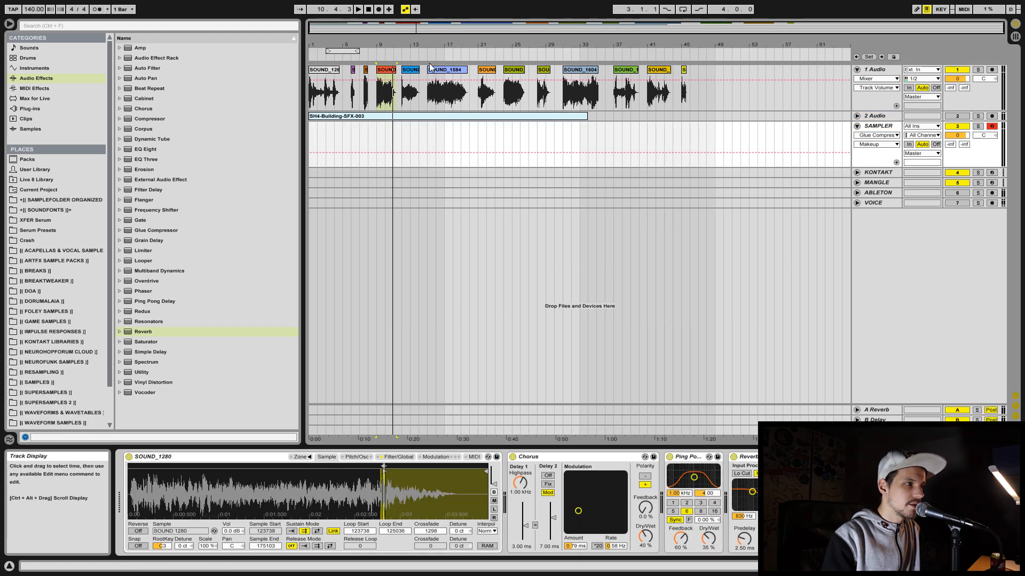
- Audition the SOUND_1352 clip on the 1 Audio track and load it into Sampler on the SAMPLER track
{"action": "left_click", "coordinate": [403, 68]}
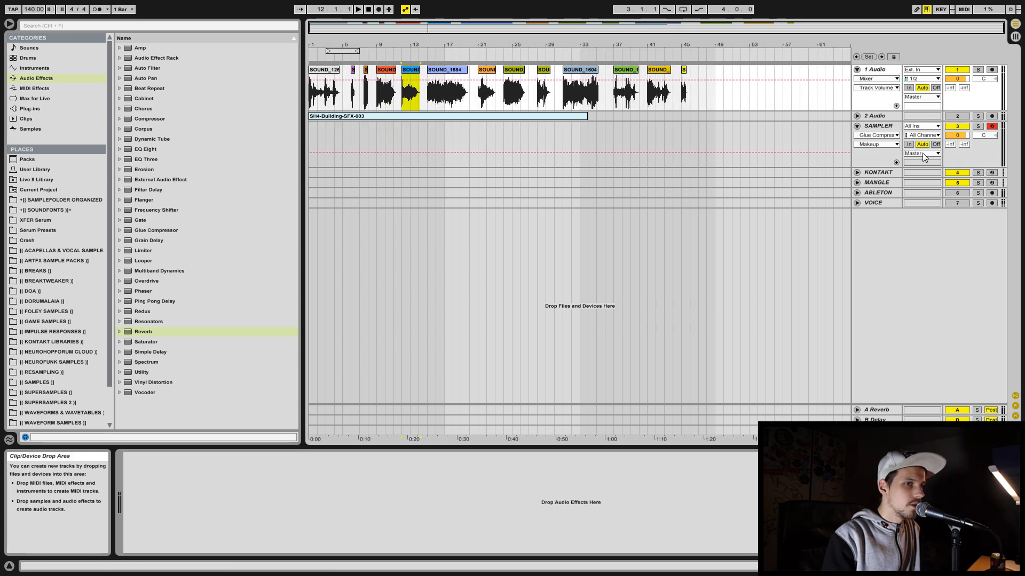
{"action": "key", "text": "space"}
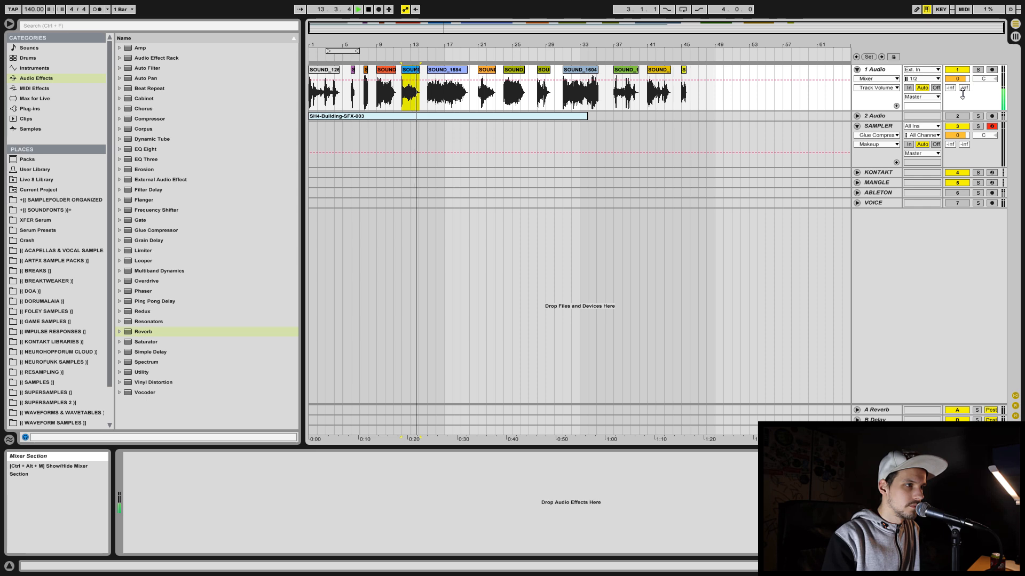
{"action": "key", "text": "space"}
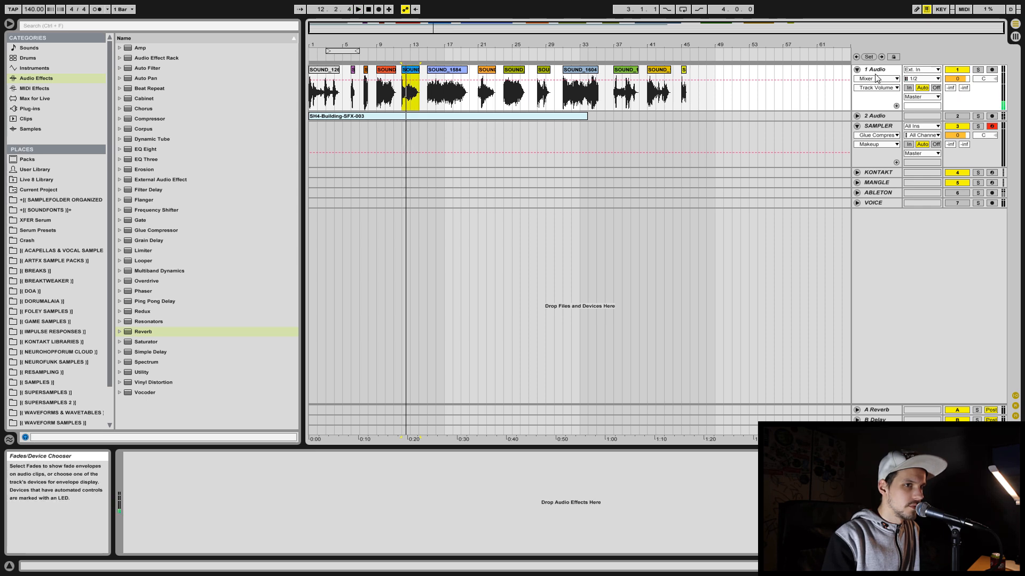
{"action": "left_click", "coordinate": [883, 128]}
{"action": "left_click_drag", "start_coordinate": [409, 75], "coordinate": [331, 489]}
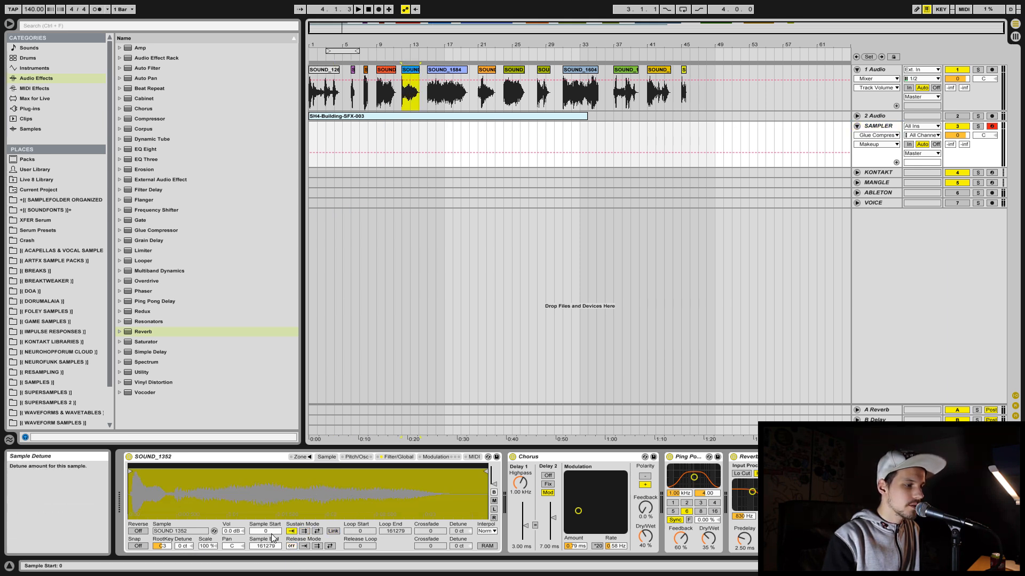
- Enable SOUND_1352's linked sustain loop, narrow it to about 5495–7884 and set its crossfade to 1196 samples
{"action": "left_click", "coordinate": [304, 530]}
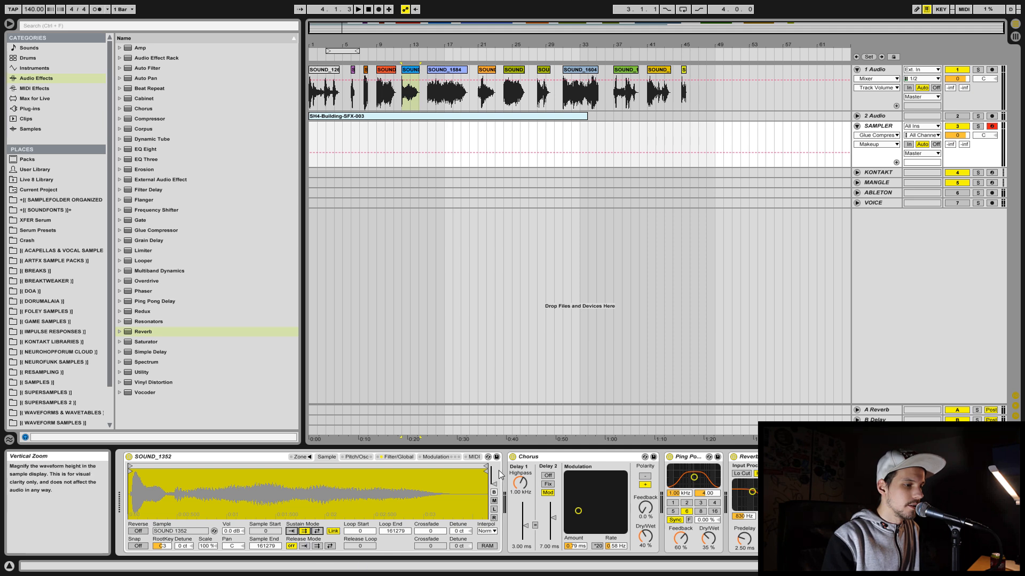
{"action": "mouse_move", "coordinate": [485, 466]}
{"action": "left_mouse_down"}
{"action": "mouse_move", "coordinate": [131, 465]}
{"action": "mouse_move", "coordinate": [142, 465]}
{"action": "left_mouse_up"}
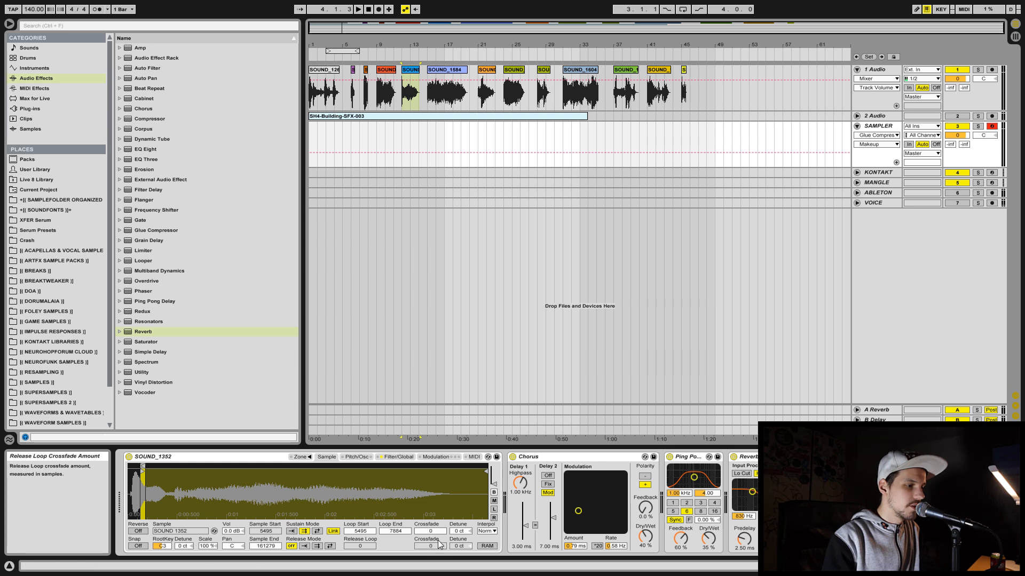
{"action": "left_click_drag", "start_coordinate": [440, 533], "coordinate": [441, 501]}
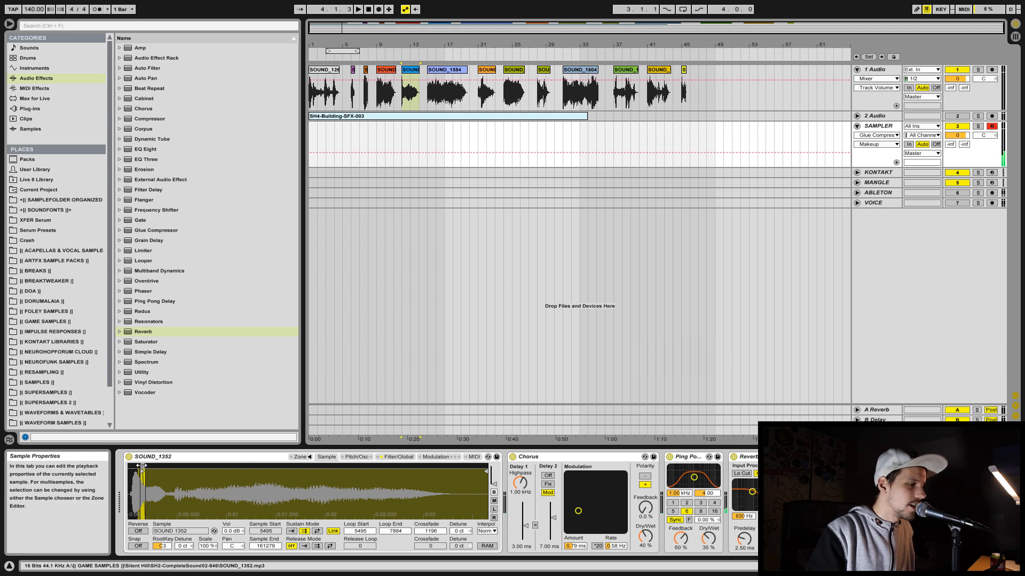
- Widen SOUND_1352's sustain loop to about 38469–123527 and set its crossfade to 11244 samples
{"action": "left_click_drag", "start_coordinate": [143, 468], "coordinate": [261, 465]}
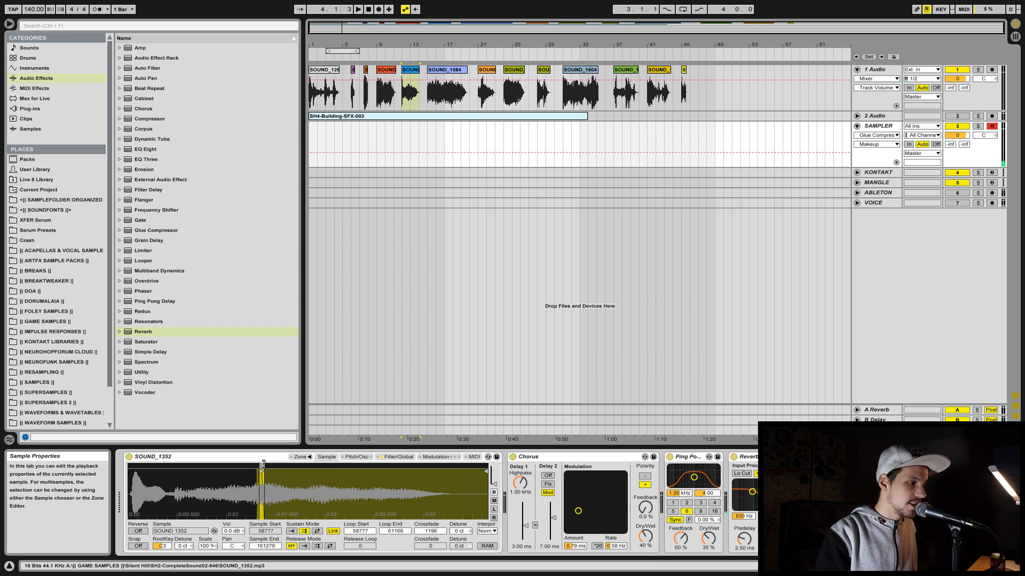
{"action": "left_click_drag", "start_coordinate": [263, 465], "coordinate": [215, 463]}
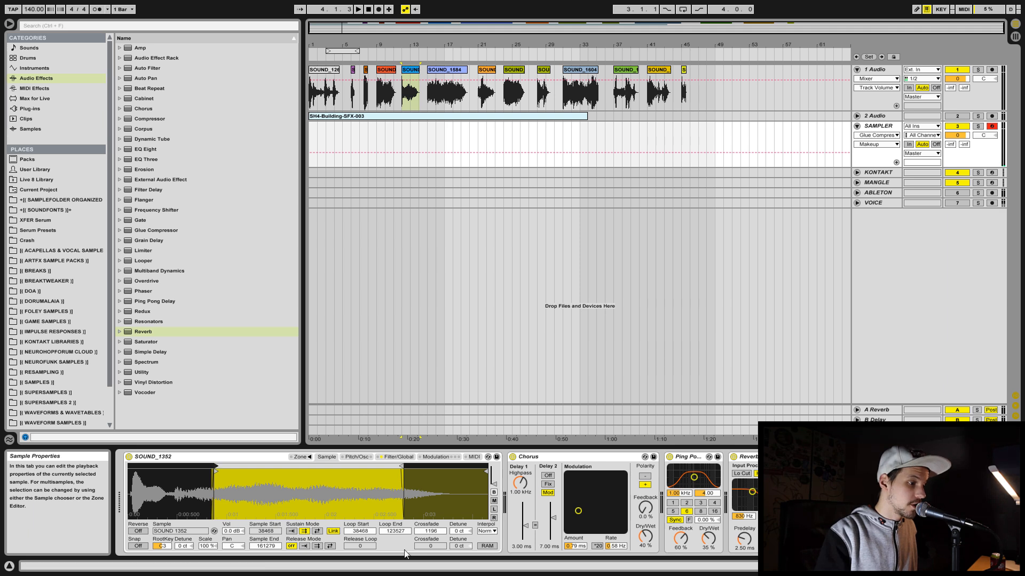
{"action": "left_click_drag", "start_coordinate": [430, 531], "coordinate": [430, 497]}
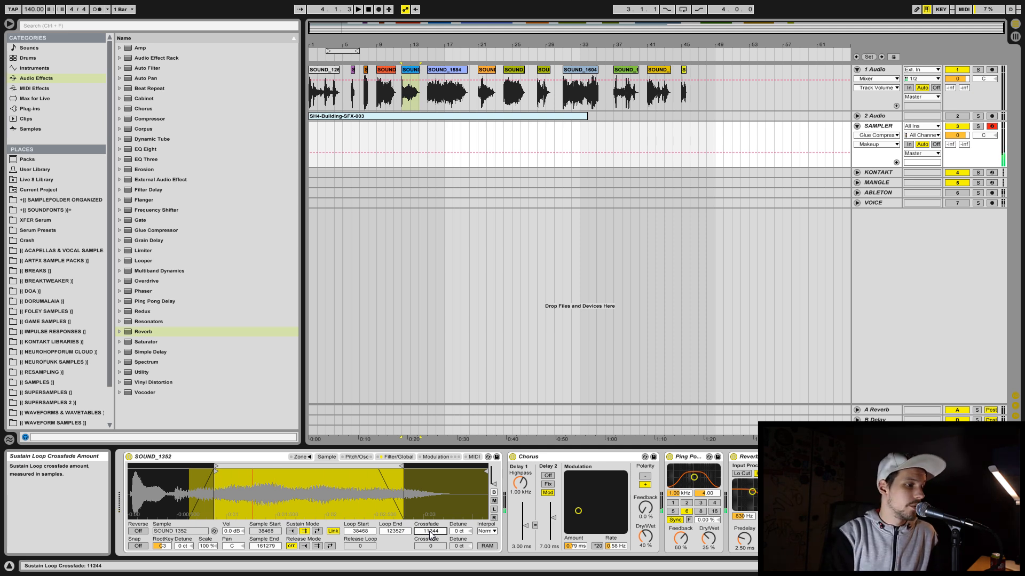
- Narrow SOUND_1352's sustain loop to about 4301–5734 with a 955-sample crossfade, and lower the Glue Compressor's makeup gain
{"action": "left_click_drag", "start_coordinate": [404, 466], "coordinate": [142, 473]}
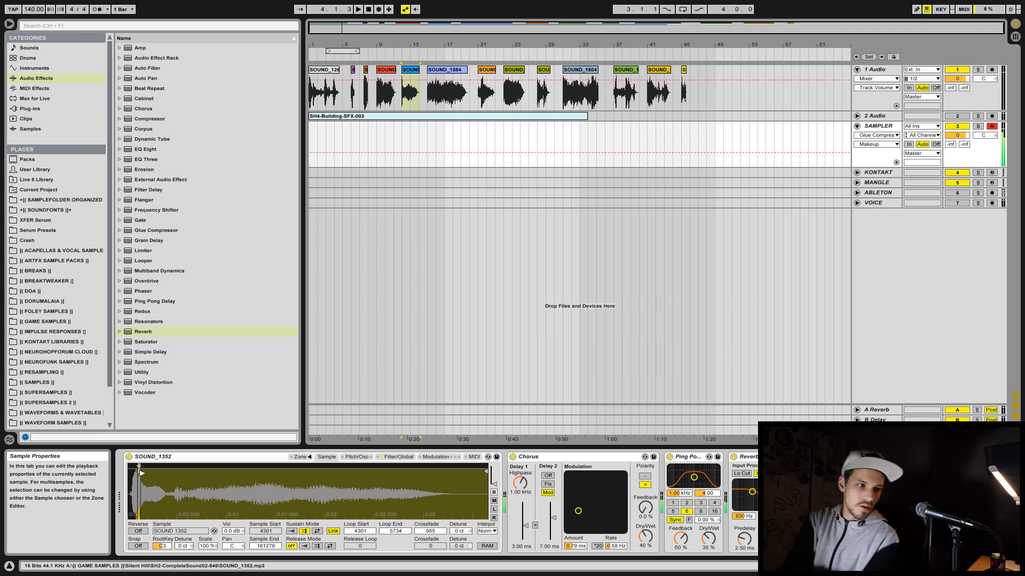
{"action": "left_click_drag", "start_coordinate": [929, 566], "coordinate": [946, 566]}
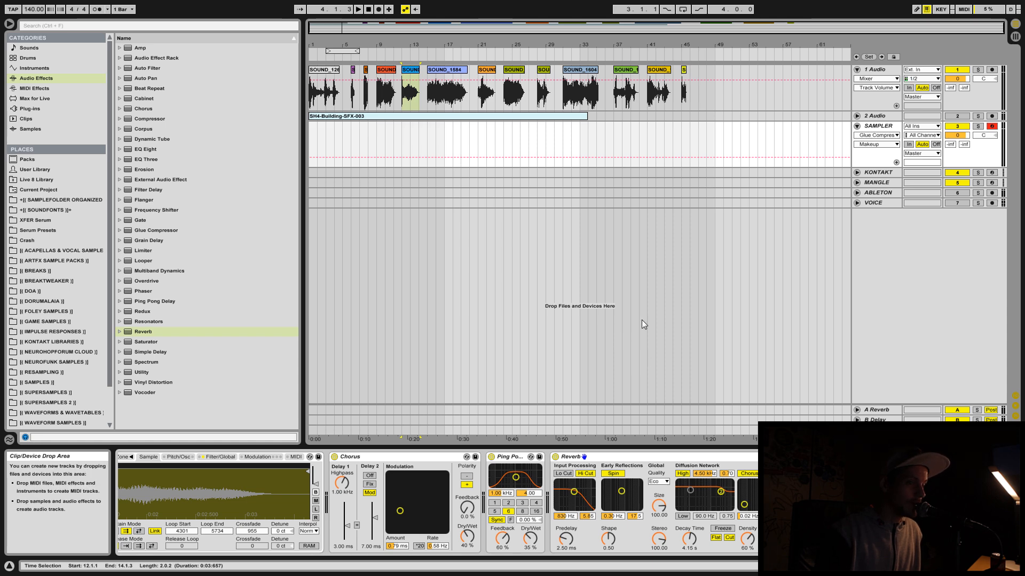
- Switch to the camera's Remote Live View window to check the picture, minimize it and return Ableton Live to full screen
{"action": "key", "text": "F11"}
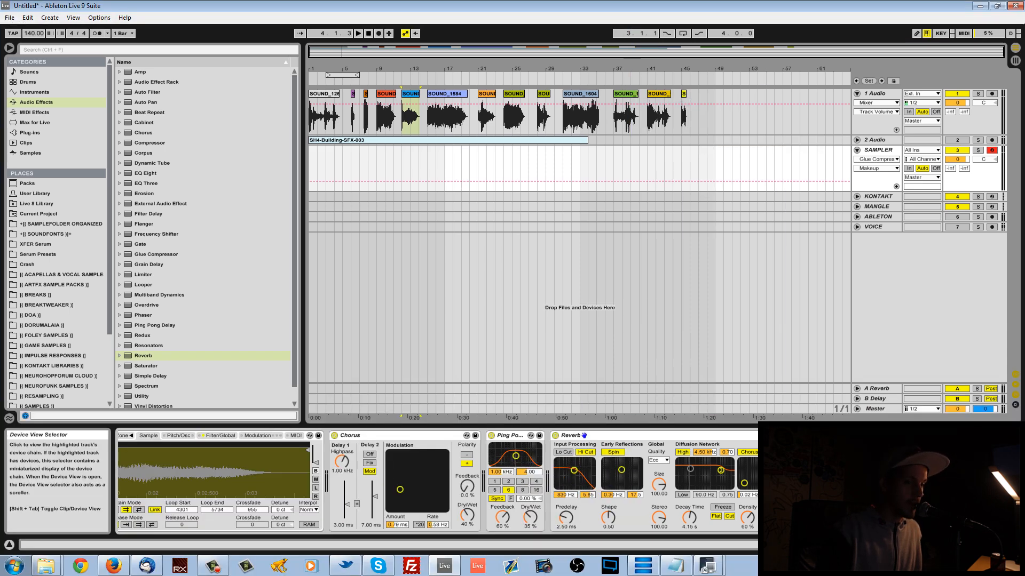
{"action": "mouse_move", "coordinate": [713, 565]}
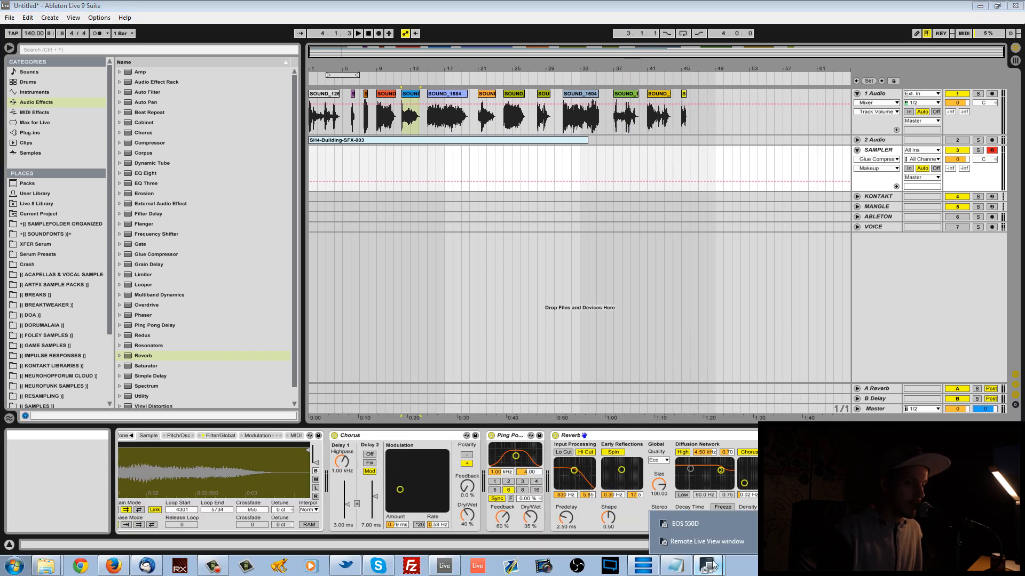
{"action": "left_click", "coordinate": [691, 542]}
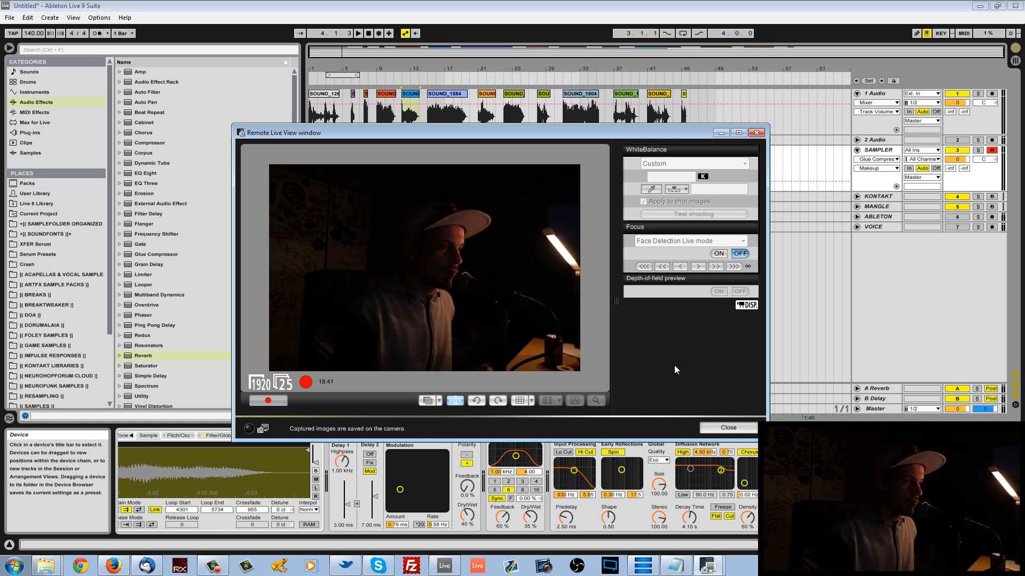
{"action": "left_click", "coordinate": [721, 133]}
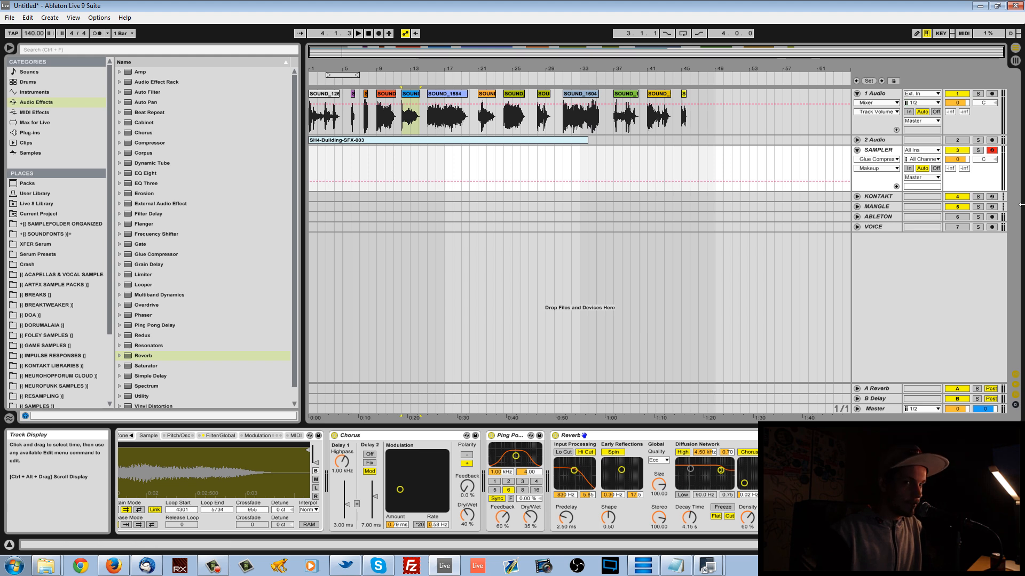
{"action": "left_click", "coordinate": [73, 18]}
{"action": "left_click", "coordinate": [82, 29]}
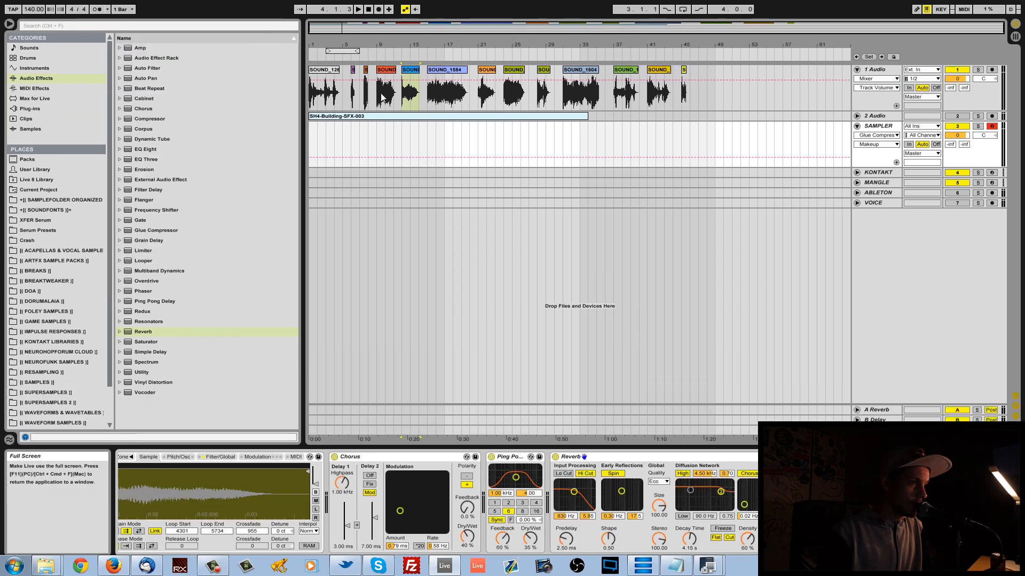
- Audition the SOUND_1584 clip on the 1 Audio track and load it into Sampler on the SAMPLER track
{"action": "left_click", "coordinate": [440, 71]}
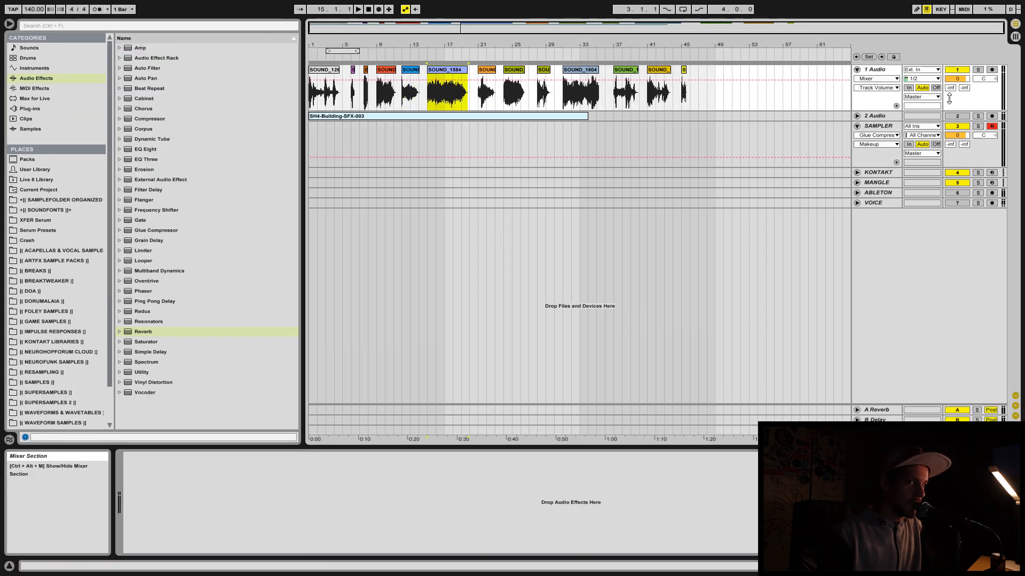
{"action": "key", "text": "space"}
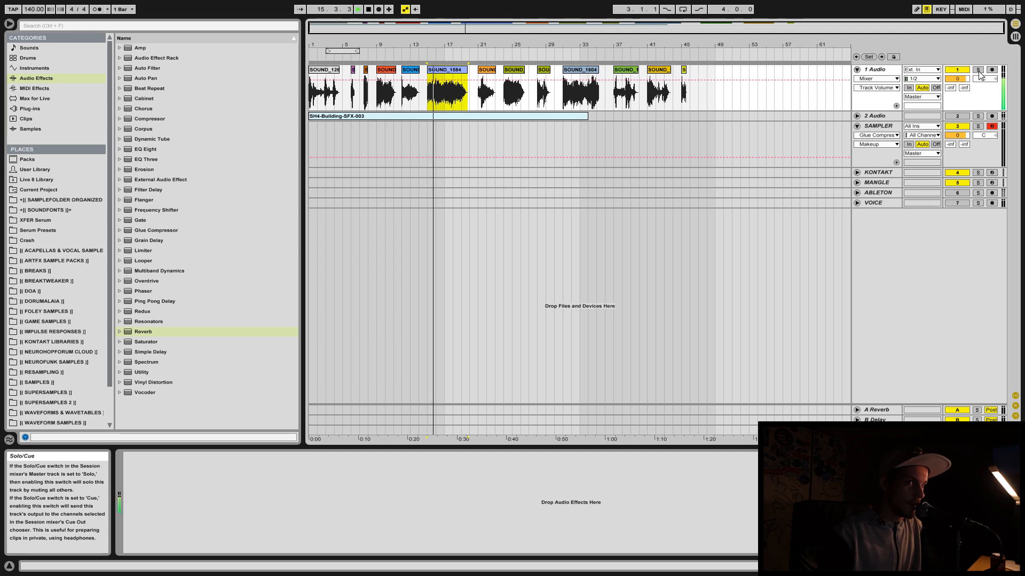
{"action": "key", "text": "space"}
{"action": "left_click", "coordinate": [879, 127]}
{"action": "left_click_drag", "start_coordinate": [447, 90], "coordinate": [278, 505]}
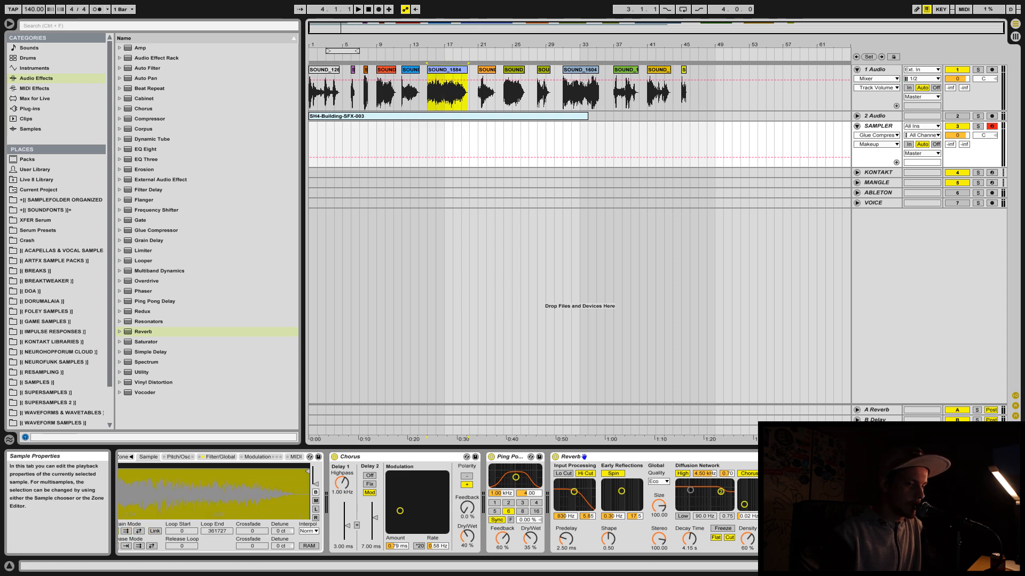
- Enable SOUND_1584's linked sustain loop, narrow it to about 80089–87096 and set its crossfade to 4296 samples
{"action": "left_click", "coordinate": [260, 490]}
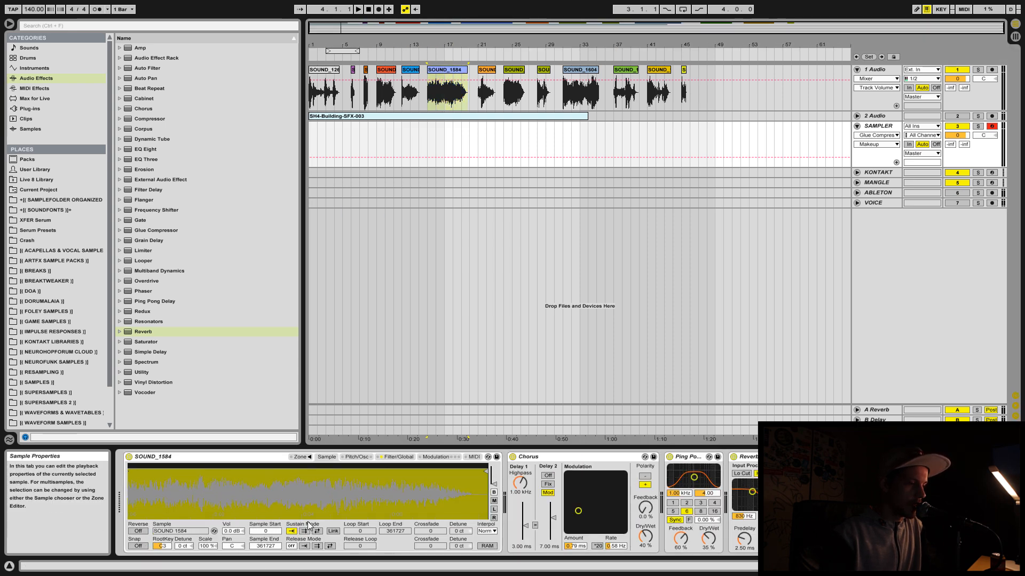
{"action": "left_click", "coordinate": [332, 531]}
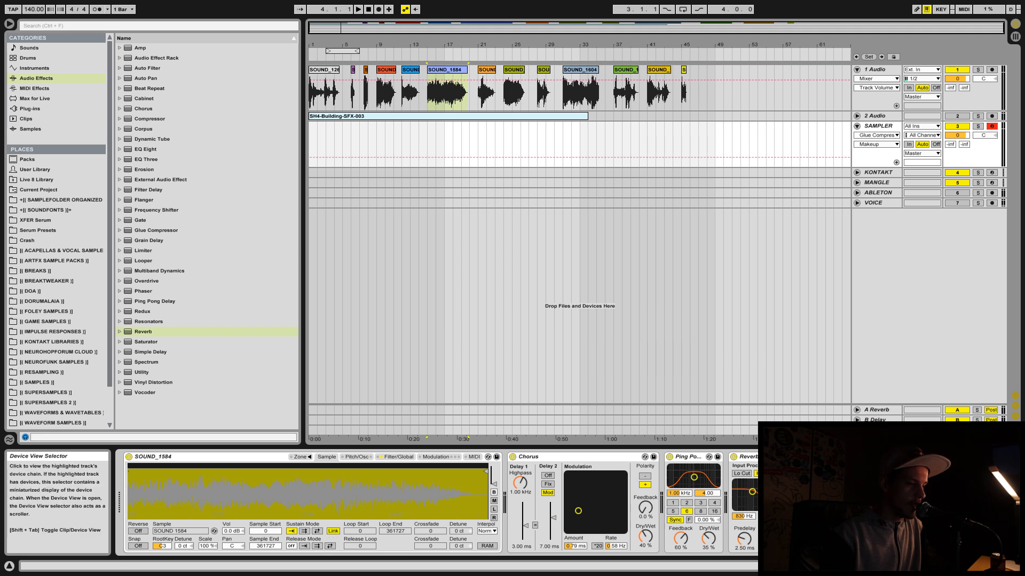
{"action": "left_click", "coordinate": [304, 531]}
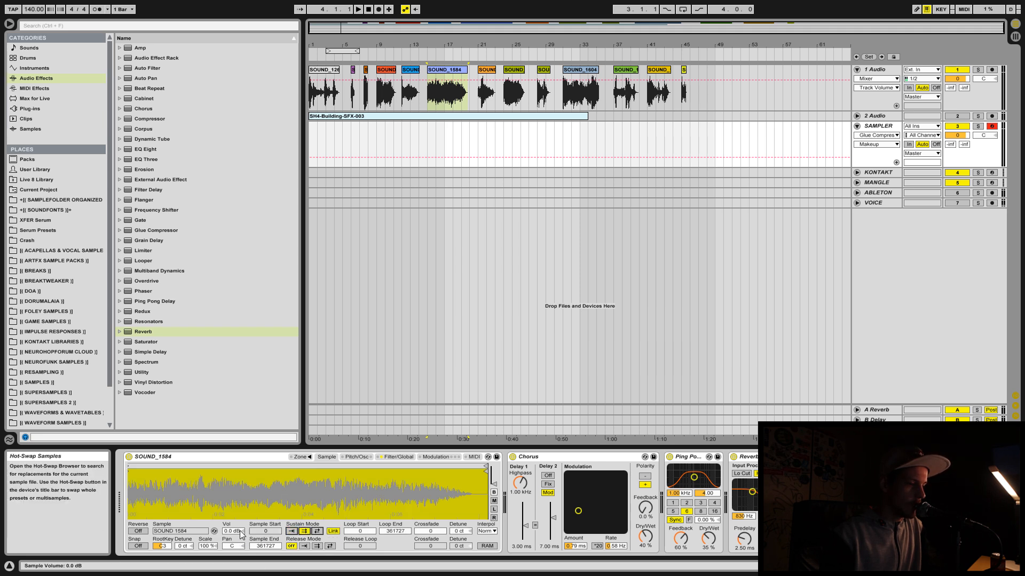
{"action": "mouse_move", "coordinate": [128, 466]}
{"action": "left_mouse_down"}
{"action": "mouse_move", "coordinate": [261, 468]}
{"action": "mouse_move", "coordinate": [478, 436]}
{"action": "mouse_move", "coordinate": [447, 441]}
{"action": "mouse_move", "coordinate": [435, 467]}
{"action": "mouse_move", "coordinate": [214, 469]}
{"action": "left_mouse_up"}
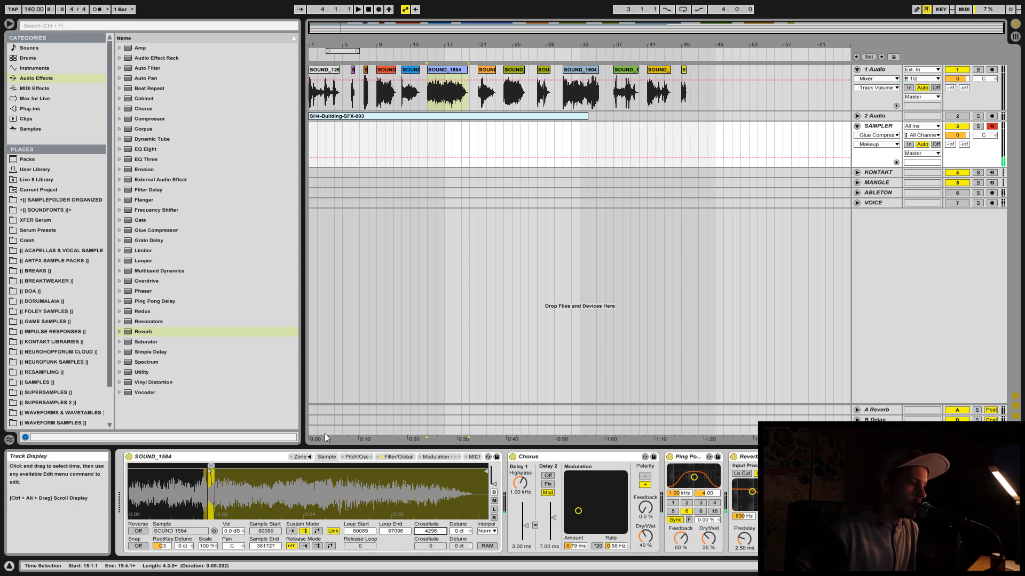
- Audition the 1 Audio clips in order from the one at bar 21 through SOUND_1591 and SOUND_1601 to SOUND_1604
{"action": "left_click", "coordinate": [487, 71]}
{"action": "key", "text": "space"}
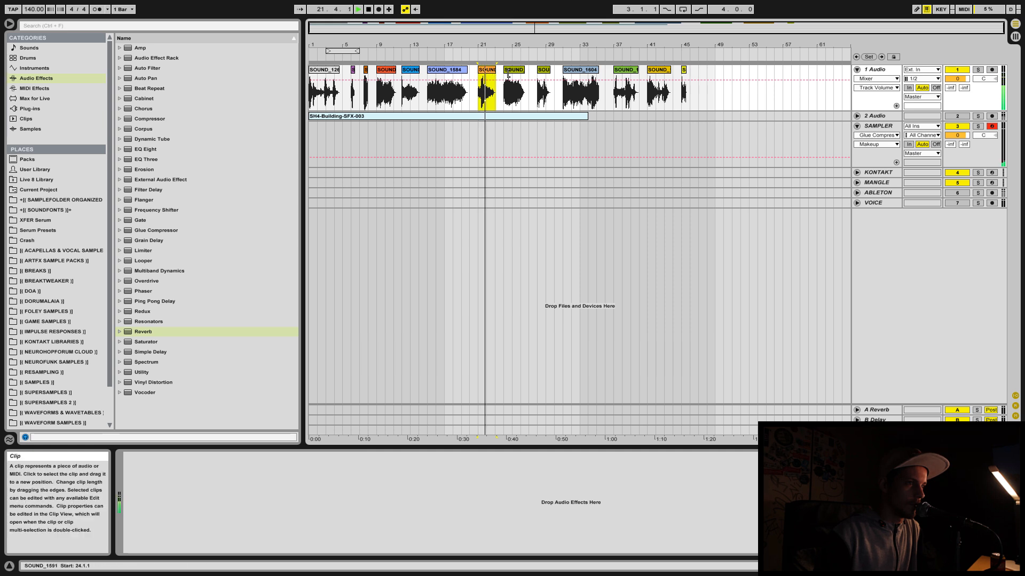
{"action": "key", "text": "space"}
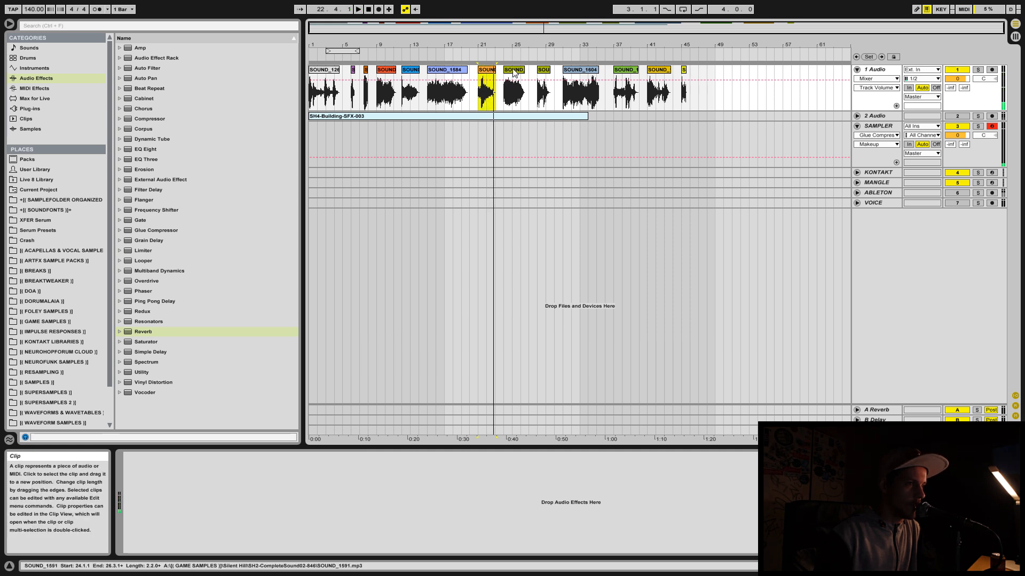
{"action": "left_click", "coordinate": [515, 71]}
{"action": "key", "text": "space"}
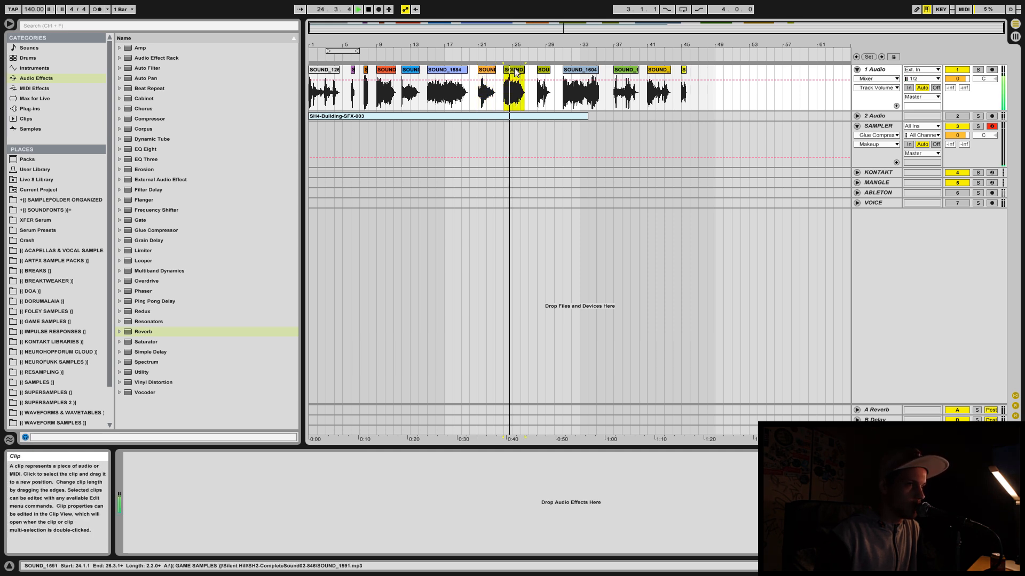
{"action": "left_click", "coordinate": [543, 70]}
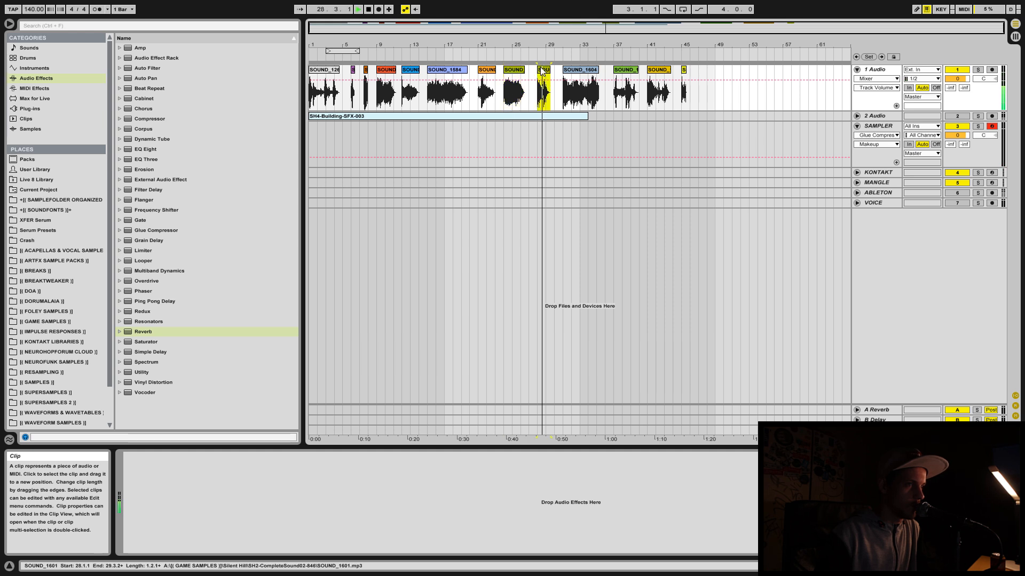
{"action": "left_click", "coordinate": [593, 69]}
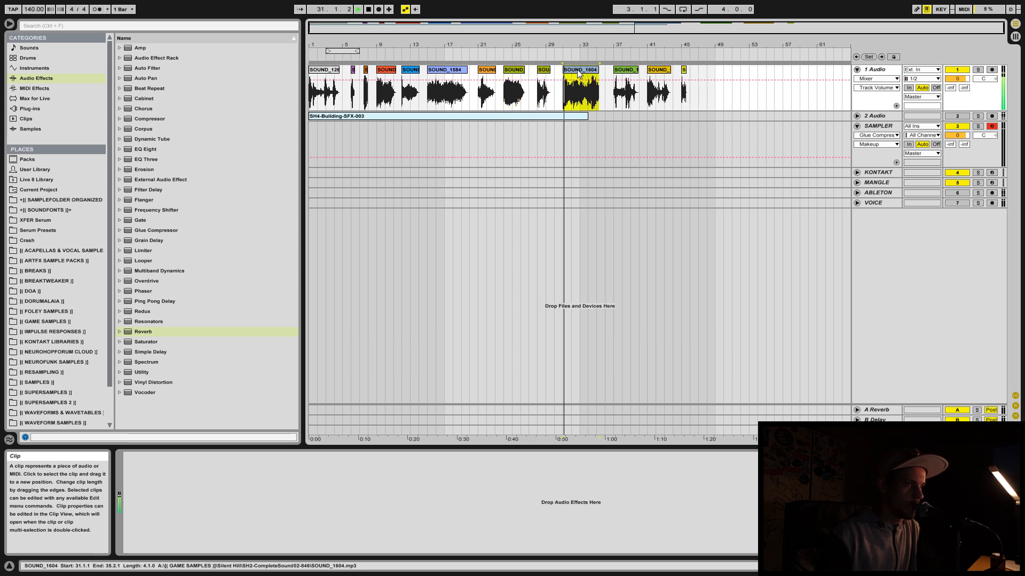
- Audition the SOUND_1624 clip and load it into Sampler on the SAMPLER track
{"action": "left_click", "coordinate": [628, 72]}
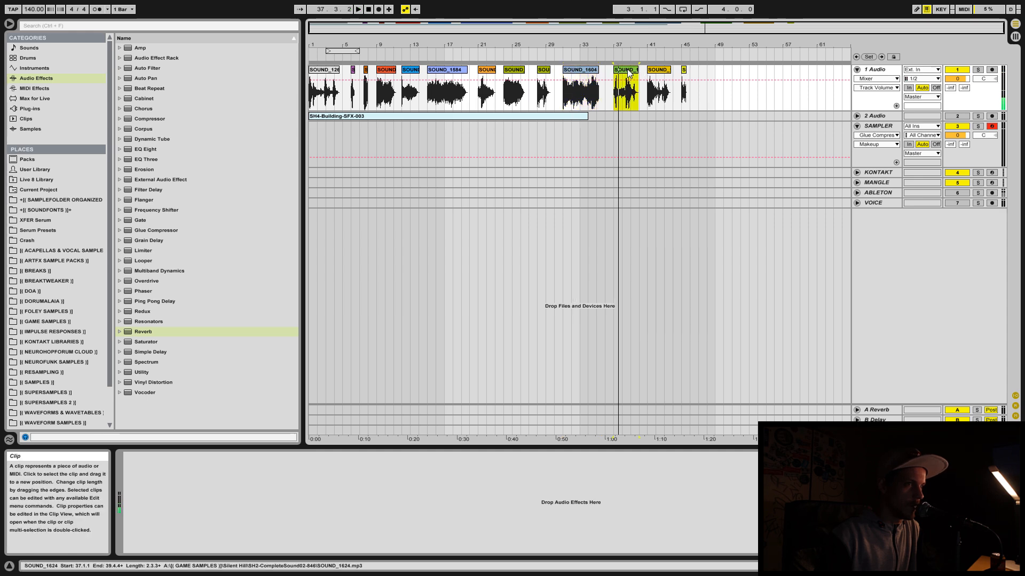
{"action": "left_click", "coordinate": [878, 126]}
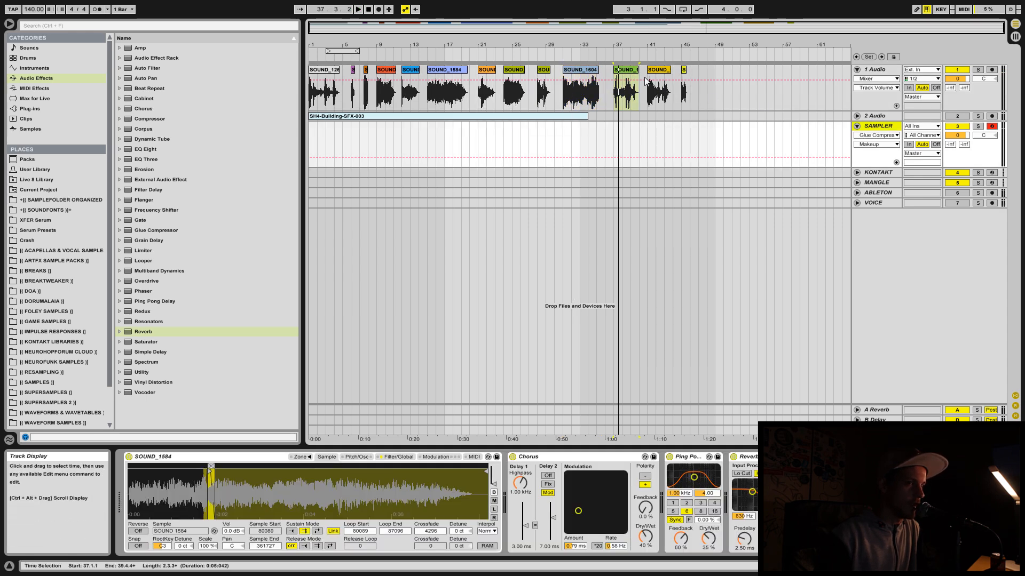
{"action": "left_click_drag", "start_coordinate": [630, 80], "coordinate": [277, 507]}
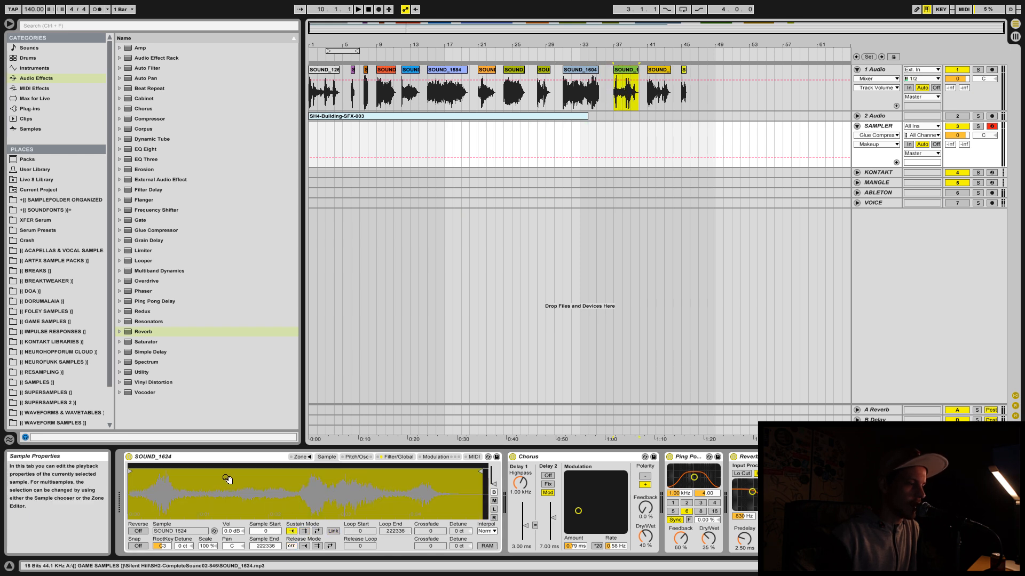
- Enable SOUND_1624's linked sustain loop, narrow it to about 21408–26985 and set its crossfade to 1005 samples
{"action": "left_click", "coordinate": [302, 532]}
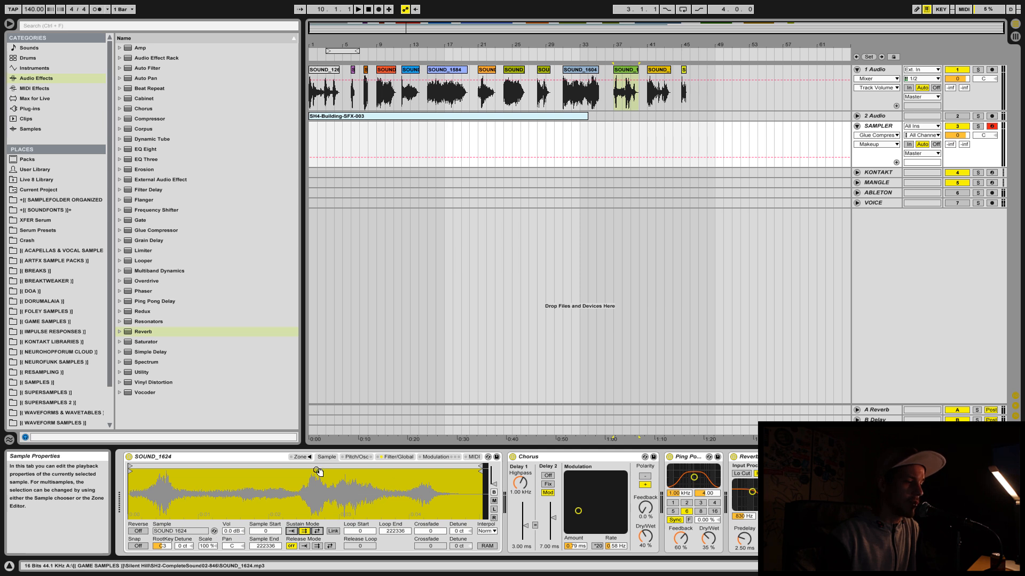
{"action": "mouse_move", "coordinate": [480, 466]}
{"action": "left_mouse_down"}
{"action": "mouse_move", "coordinate": [129, 465]}
{"action": "mouse_move", "coordinate": [166, 465]}
{"action": "left_mouse_up"}
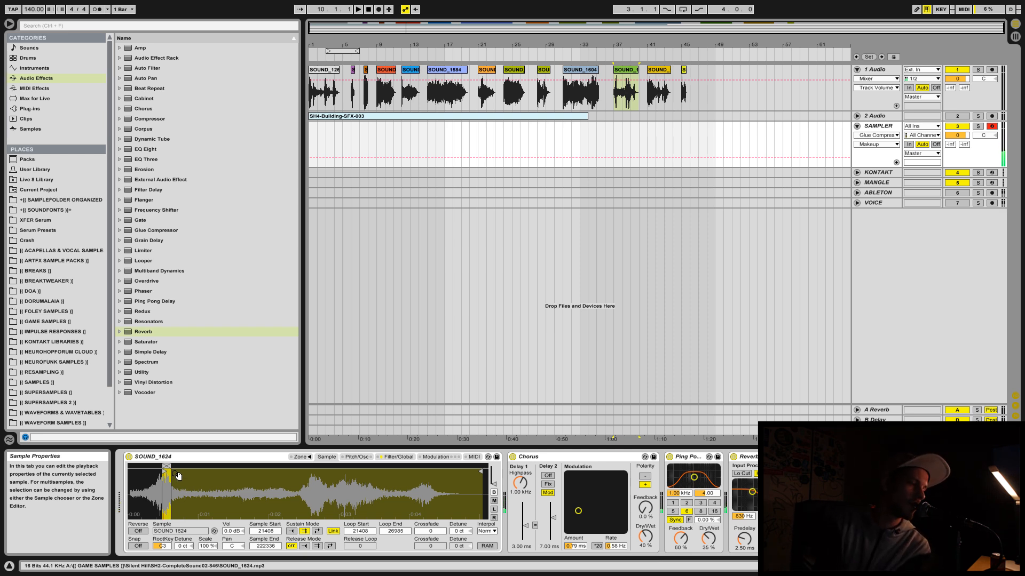
{"action": "left_click", "coordinate": [430, 531]}
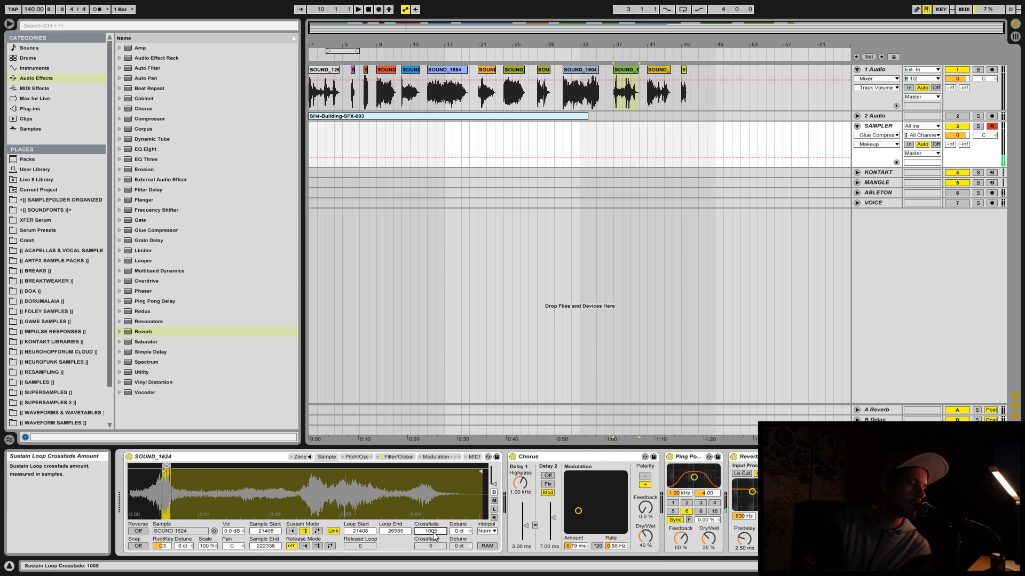
- Tighten SOUND_1624's sustain loop to a short section and reposition it to about 19839–23016
{"action": "left_click_drag", "start_coordinate": [166, 490], "coordinate": [210, 508]}
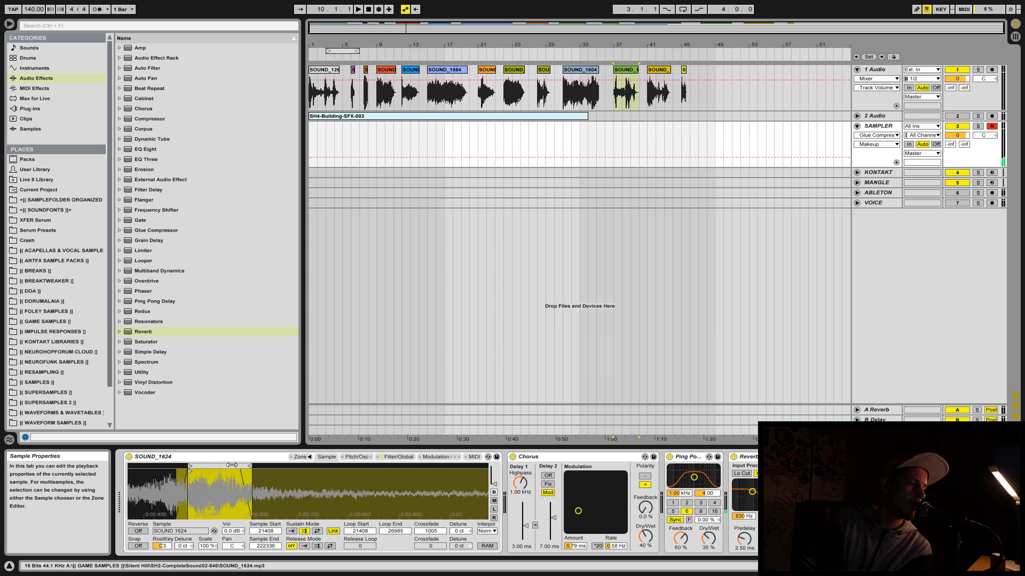
{"action": "left_click_drag", "start_coordinate": [251, 468], "coordinate": [203, 468]}
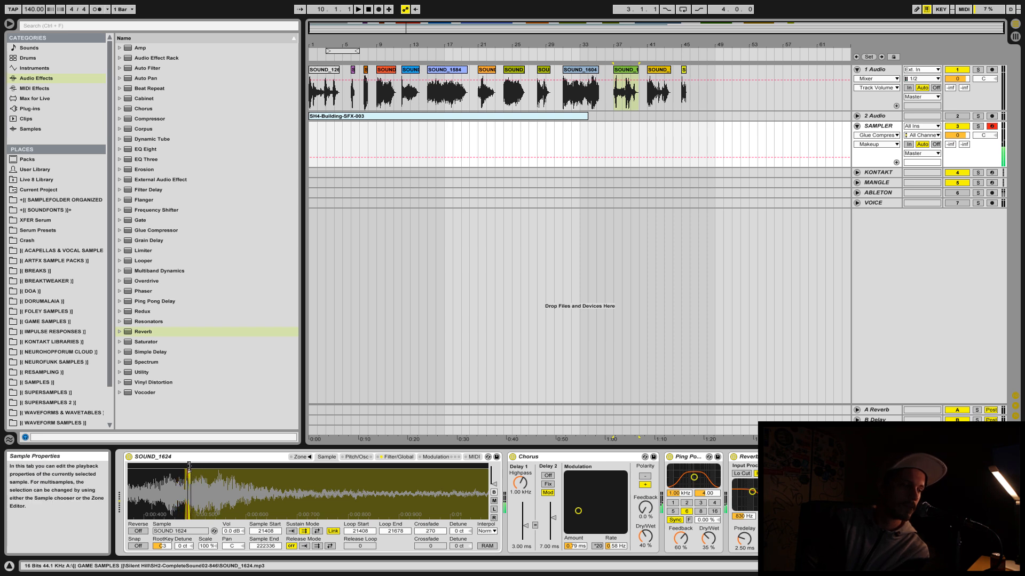
{"action": "mouse_move", "coordinate": [190, 466]}
{"action": "left_mouse_down"}
{"action": "mouse_move", "coordinate": [220, 467]}
{"action": "mouse_move", "coordinate": [170, 467]}
{"action": "left_mouse_up"}
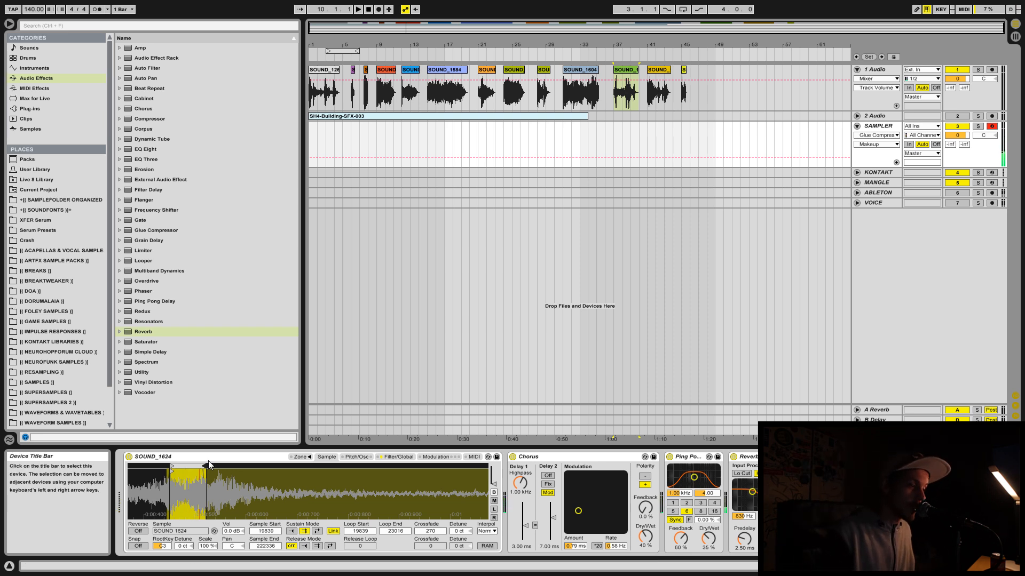
- Audition the SOUND_1626 clip on the 1 Audio track and load it into Sampler on the SAMPLER track
{"action": "left_click", "coordinate": [654, 87]}
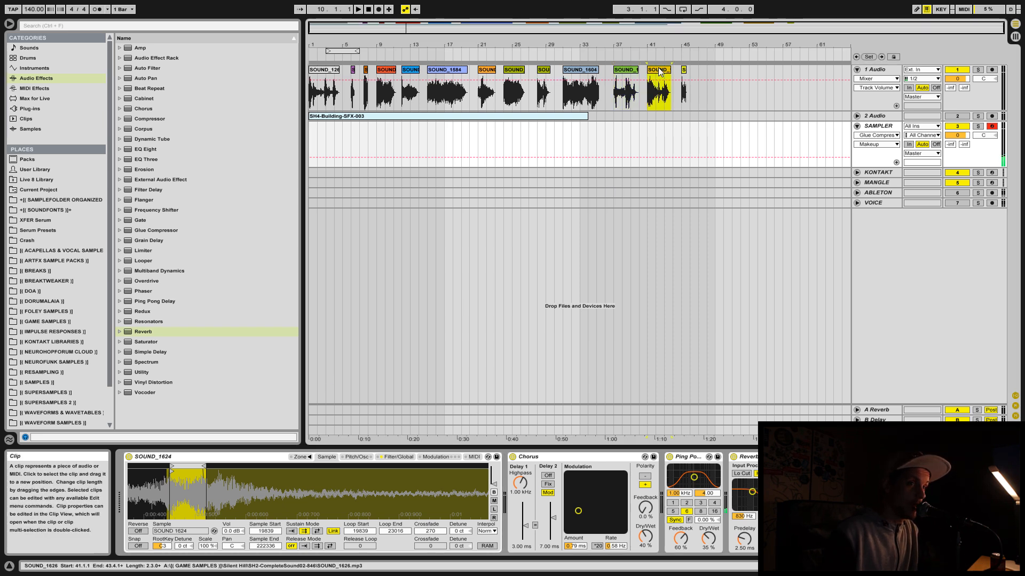
{"action": "key", "text": "space"}
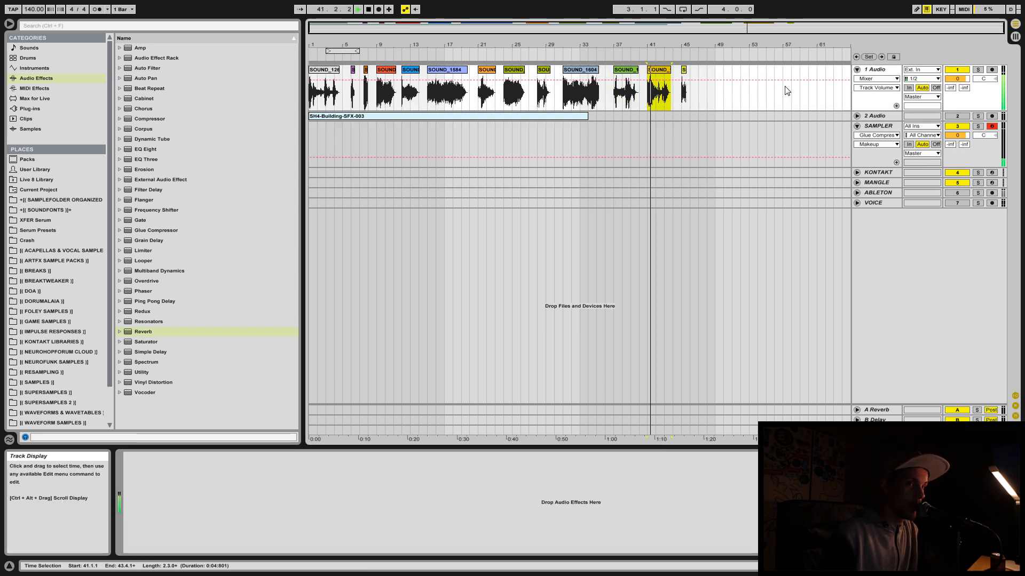
{"action": "key", "text": "space"}
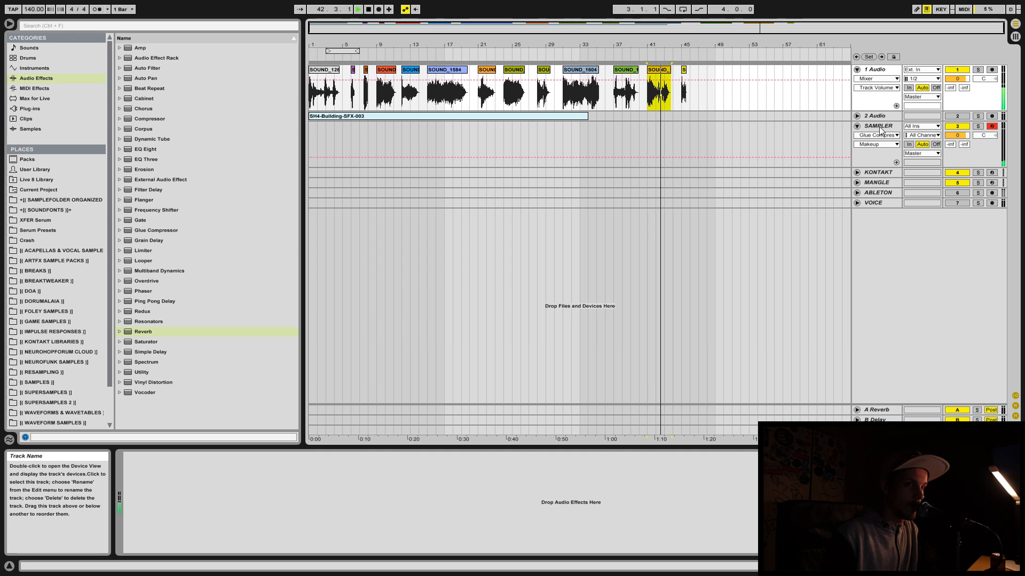
{"action": "left_click", "coordinate": [880, 128]}
{"action": "left_click_drag", "start_coordinate": [656, 70], "coordinate": [270, 475]}
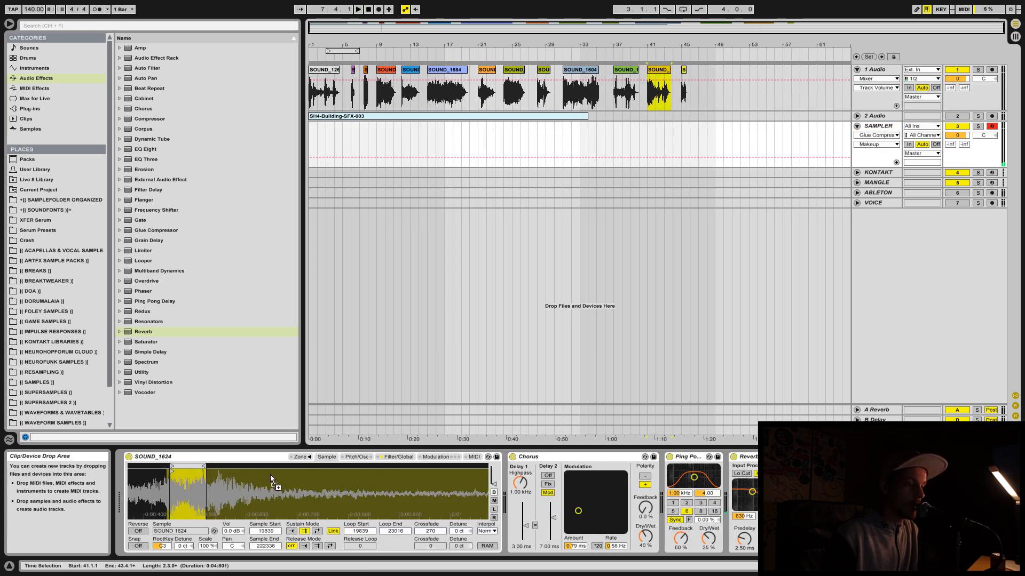
- Enable SOUND_1626's linked sustain loop and narrow it to about 104571–105918
{"action": "left_click", "coordinate": [304, 532]}
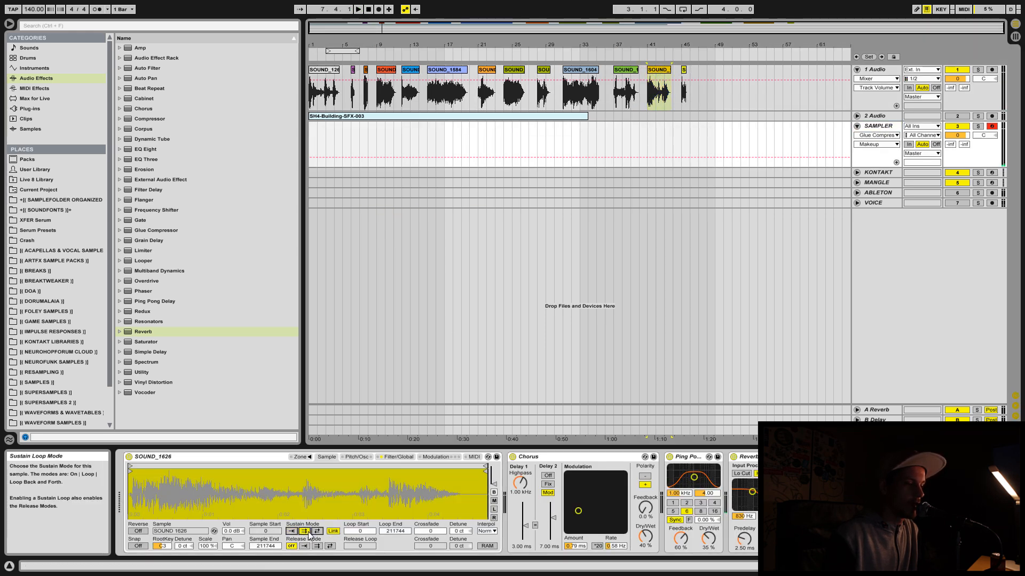
{"action": "mouse_move", "coordinate": [129, 467]}
{"action": "left_mouse_down"}
{"action": "mouse_move", "coordinate": [440, 459]}
{"action": "mouse_move", "coordinate": [313, 468]}
{"action": "left_mouse_up"}
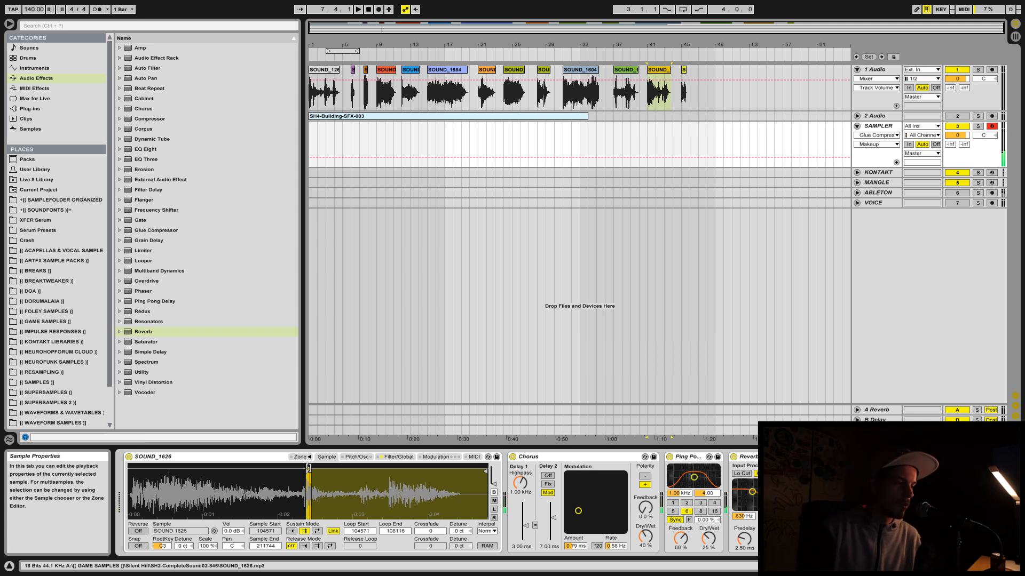
{"action": "left_click_drag", "start_coordinate": [308, 468], "coordinate": [306, 468]}
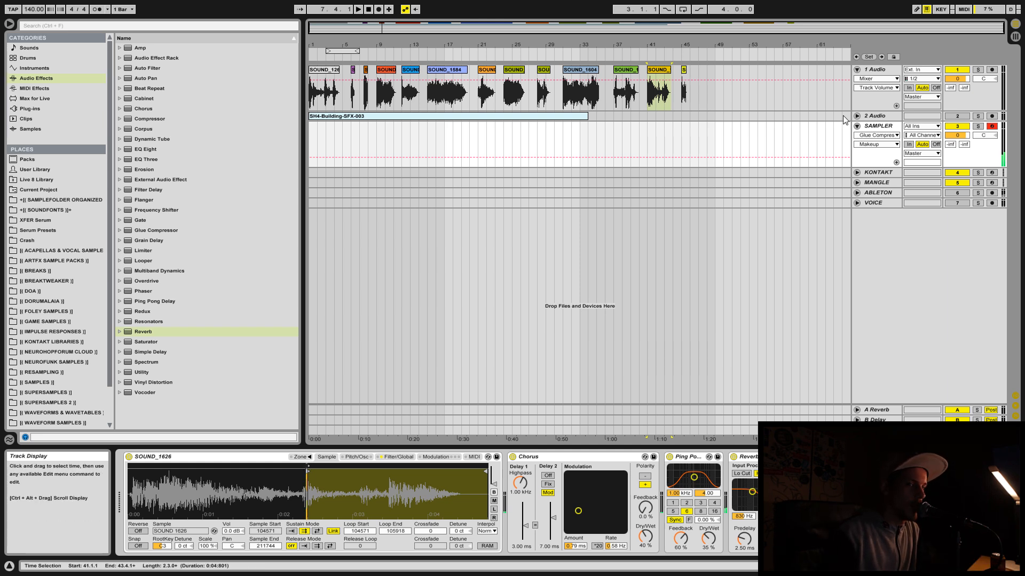
- Unfold the 2 Audio track and load its SH4-Building-SFX-003 clip into Sampler on the SAMPLER track
{"action": "left_click", "coordinate": [857, 126]}
{"action": "left_click", "coordinate": [857, 127]}
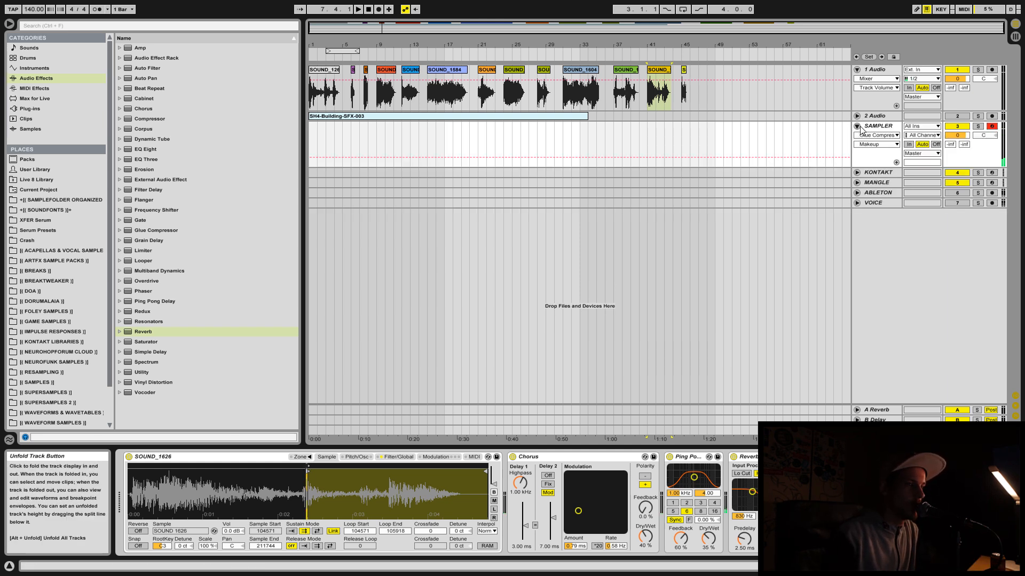
{"action": "left_click", "coordinate": [858, 117]}
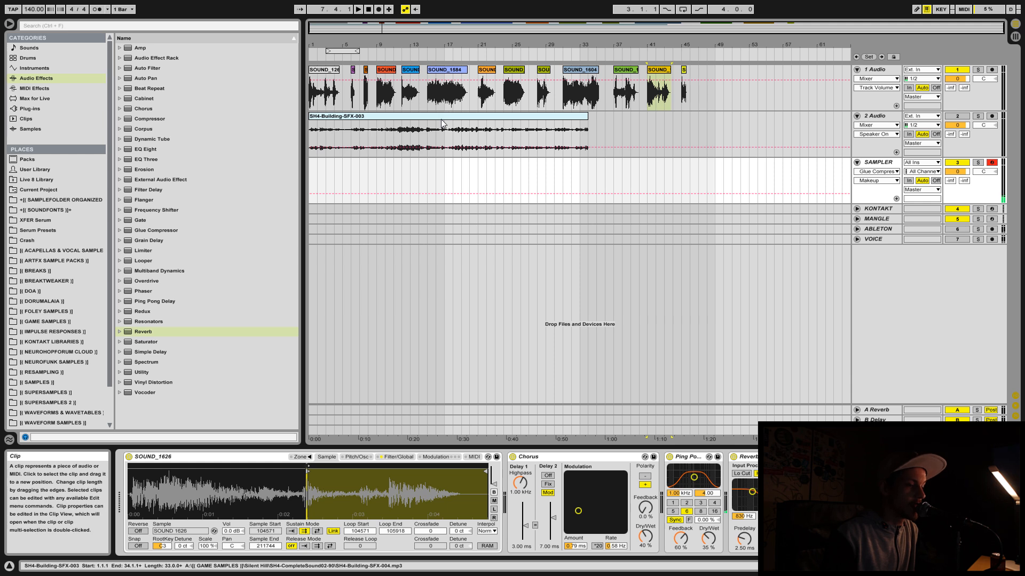
{"action": "left_click", "coordinate": [408, 117]}
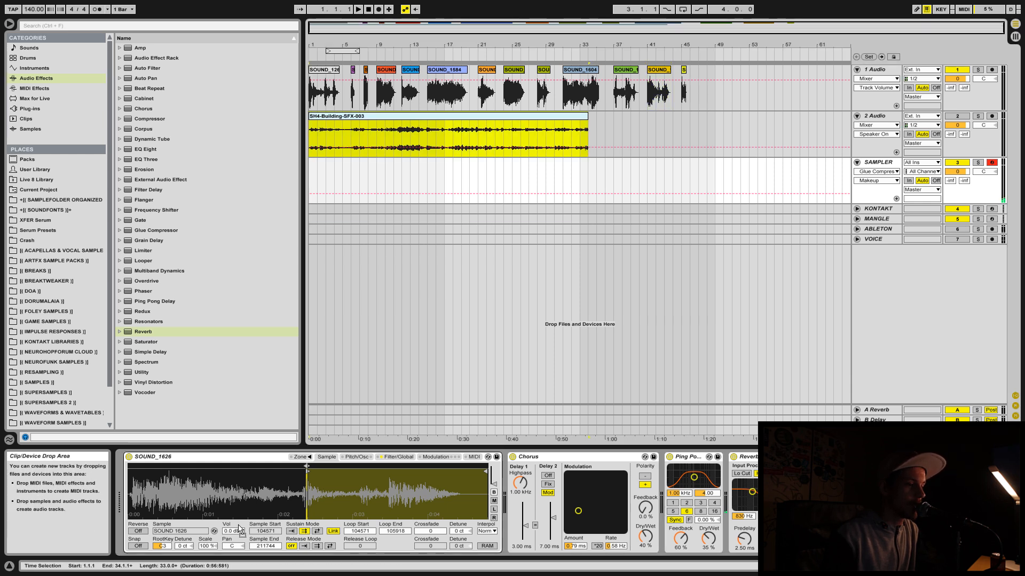
- Enable SH4-Building-SFX-004's linked sustain loop, narrow it to about 606249–857520 and set its crossfade to about 66729 samples
{"action": "left_click", "coordinate": [304, 531]}
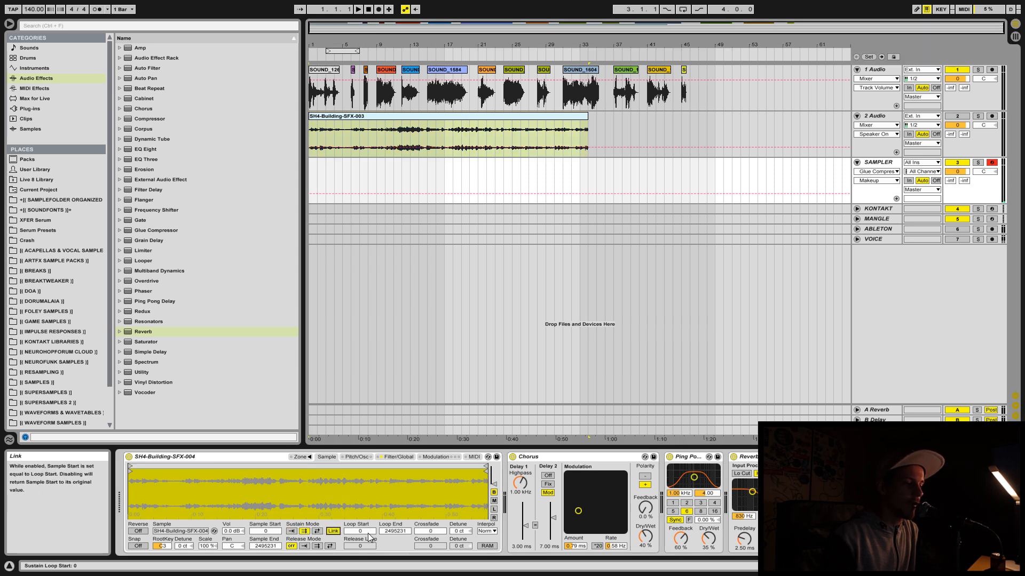
{"action": "mouse_move", "coordinate": [131, 466]}
{"action": "left_mouse_down"}
{"action": "mouse_move", "coordinate": [483, 469]}
{"action": "mouse_move", "coordinate": [235, 466]}
{"action": "mouse_move", "coordinate": [267, 466]}
{"action": "mouse_move", "coordinate": [246, 466]}
{"action": "left_mouse_up"}
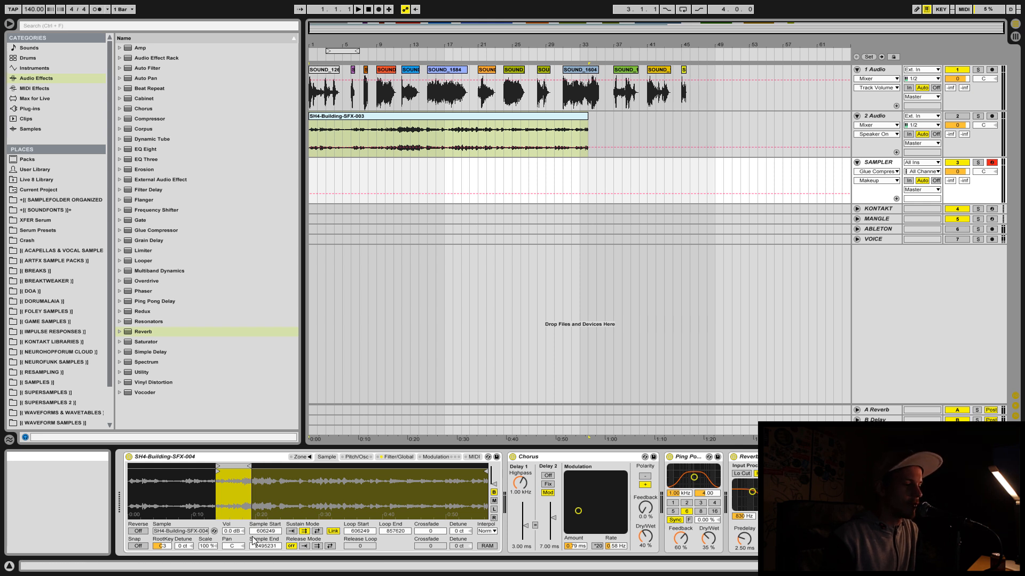
{"action": "left_click_drag", "start_coordinate": [430, 531], "coordinate": [431, 510]}
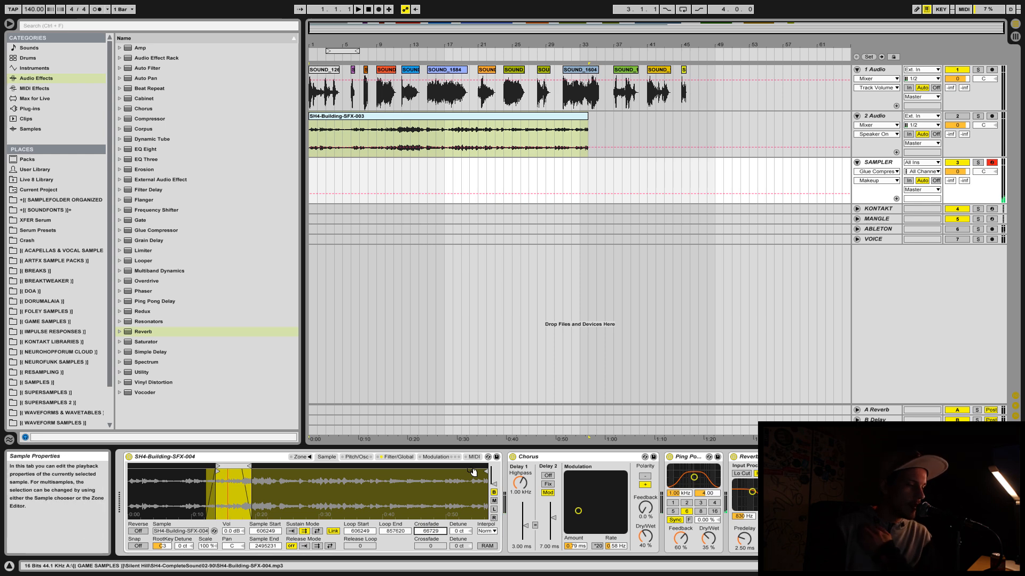
- Raise Sampler's global volume for SH4-Building-SFX-004 to about 9.56 dB
{"action": "left_click", "coordinate": [400, 456]}
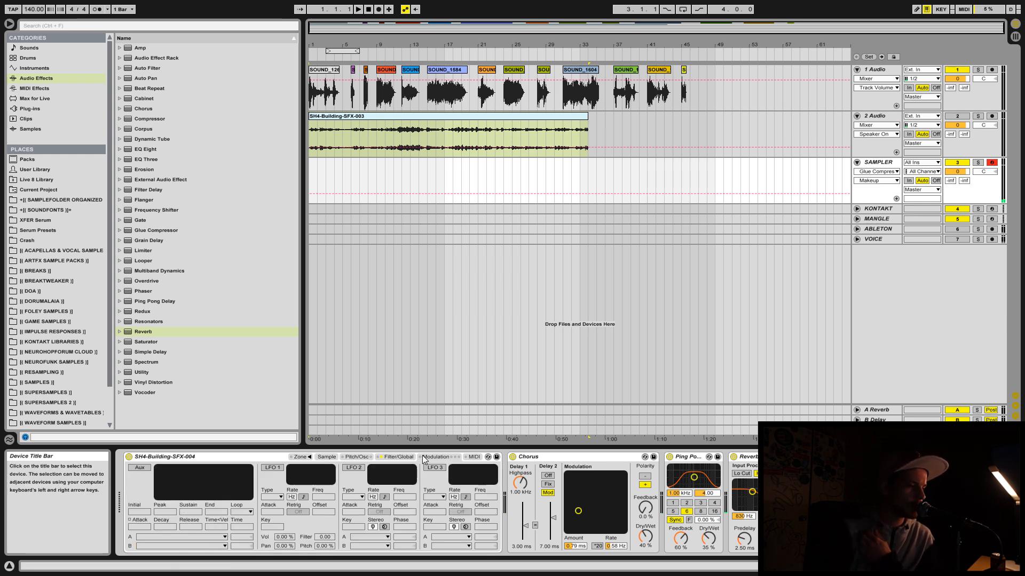
{"action": "left_click_drag", "start_coordinate": [383, 474], "coordinate": [382, 443]}
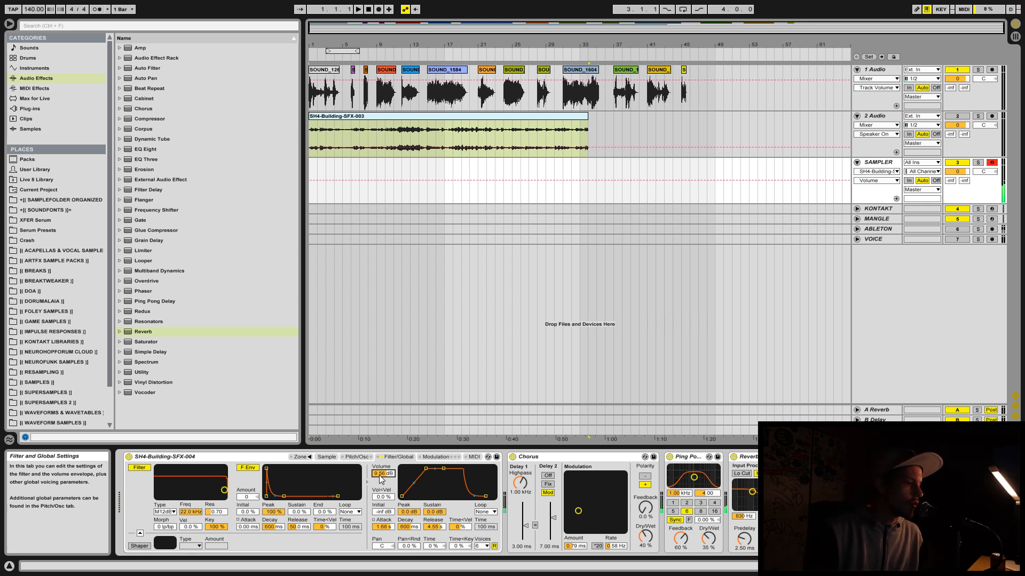
- Solo the 2 Audio track and audition its SH4-Building-SFX-003 clip from the start
{"action": "left_click", "coordinate": [977, 116]}
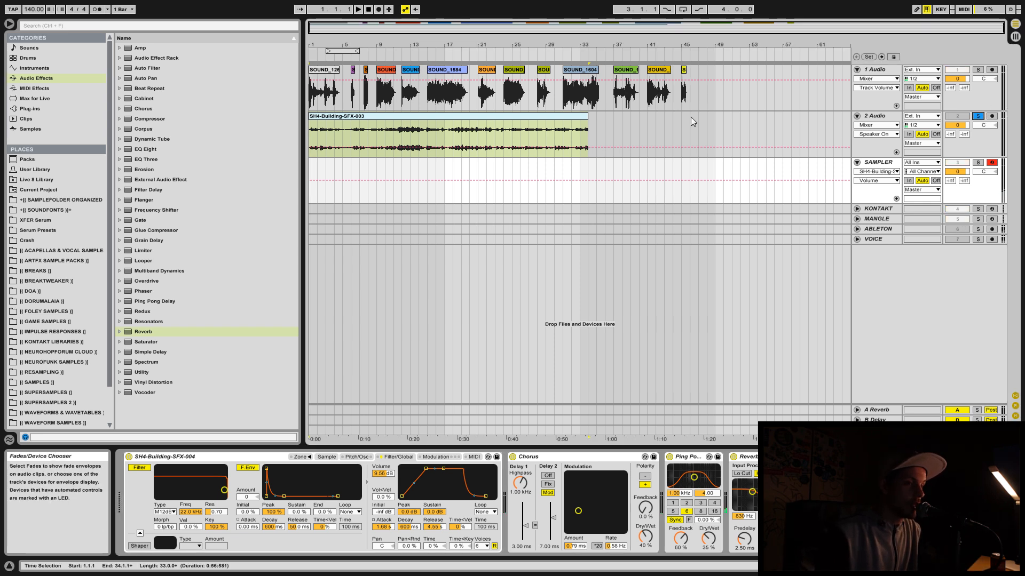
{"action": "left_click", "coordinate": [355, 114]}
{"action": "left_click", "coordinate": [354, 115]}
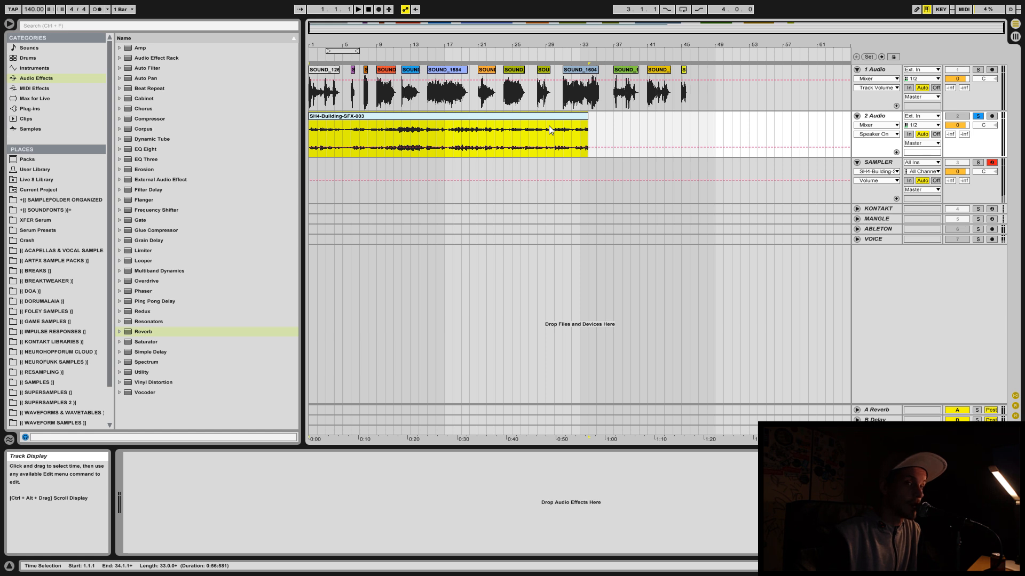
{"action": "key", "text": "space"}
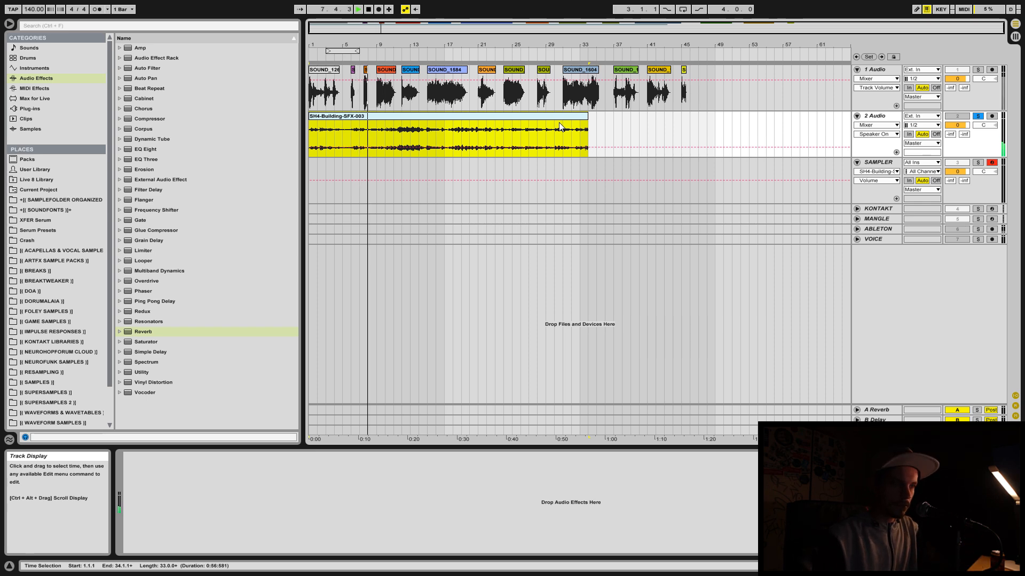
- Return to Sampler's sample settings and move SH4-Building-SFX-004's sustain loop to about 1345577–1996185
{"action": "left_click", "coordinate": [884, 164]}
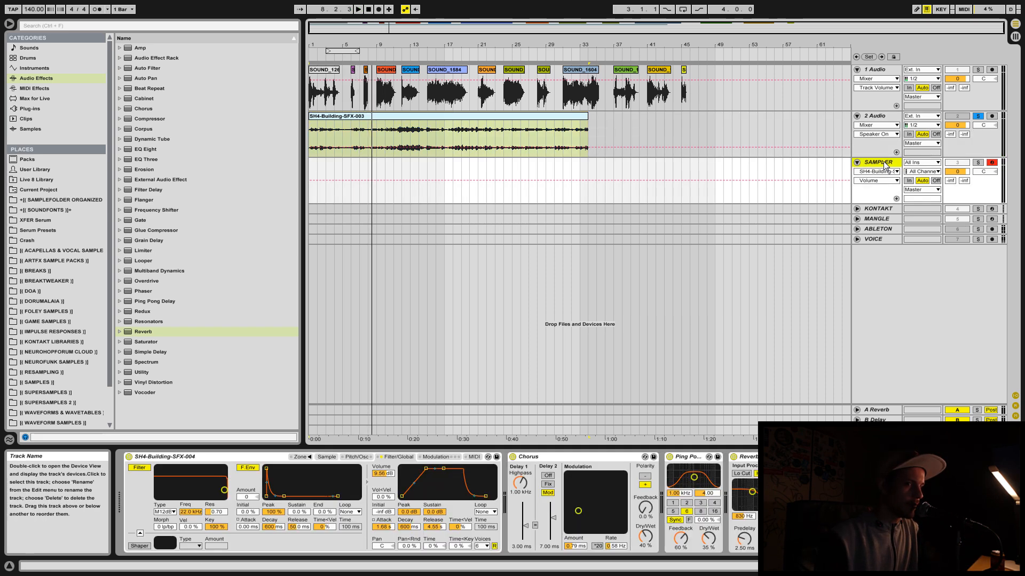
{"action": "left_click", "coordinate": [326, 458]}
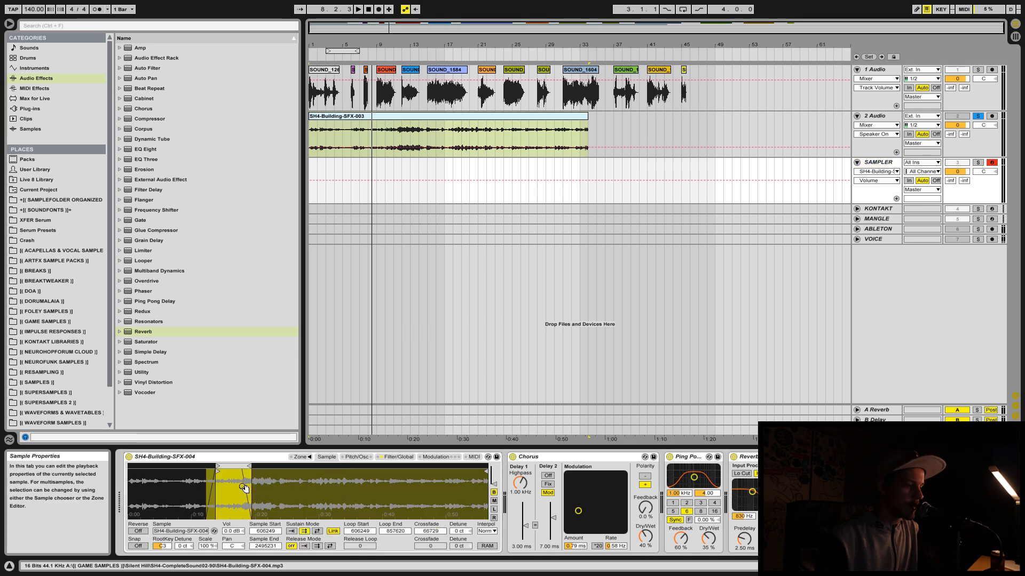
{"action": "left_click_drag", "start_coordinate": [225, 467], "coordinate": [414, 467]}
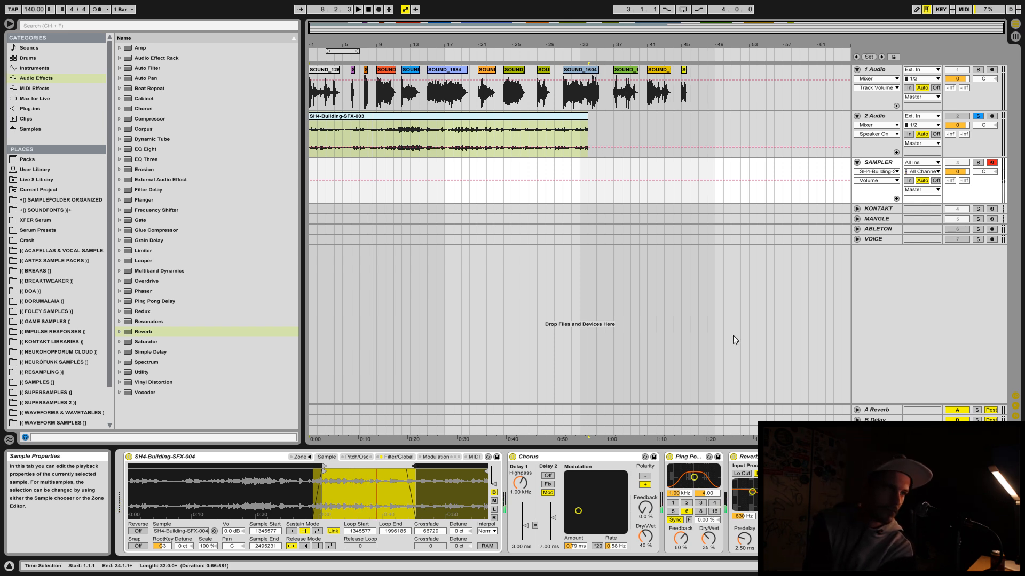
- Solo the SAMPLER track in place of the 2 Audio track, leaving the SAMPLER track unfolded
{"action": "left_click", "coordinate": [878, 162]}
{"action": "left_click", "coordinate": [857, 163]}
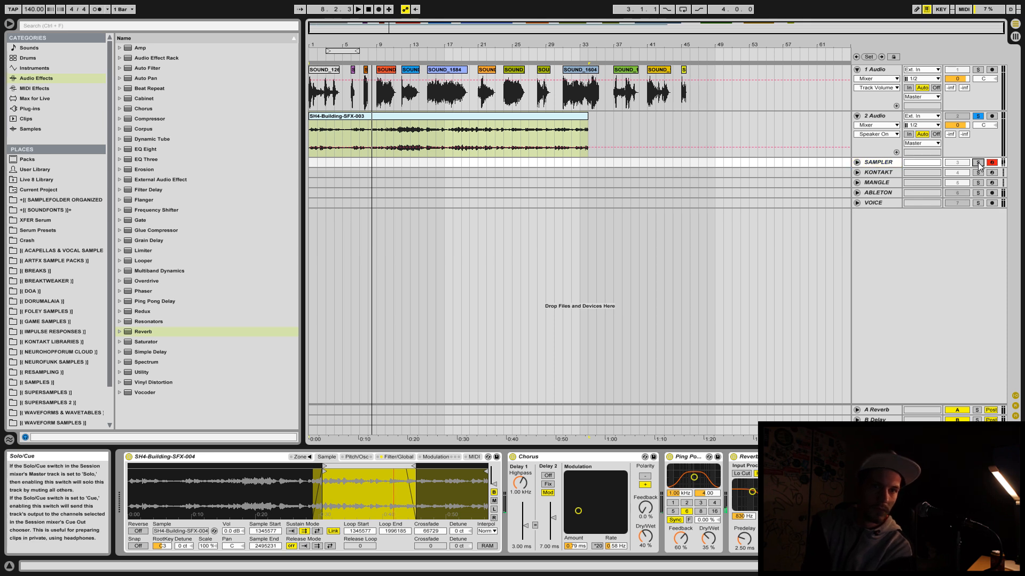
{"action": "left_click", "coordinate": [978, 162]}
{"action": "left_click", "coordinate": [857, 162]}
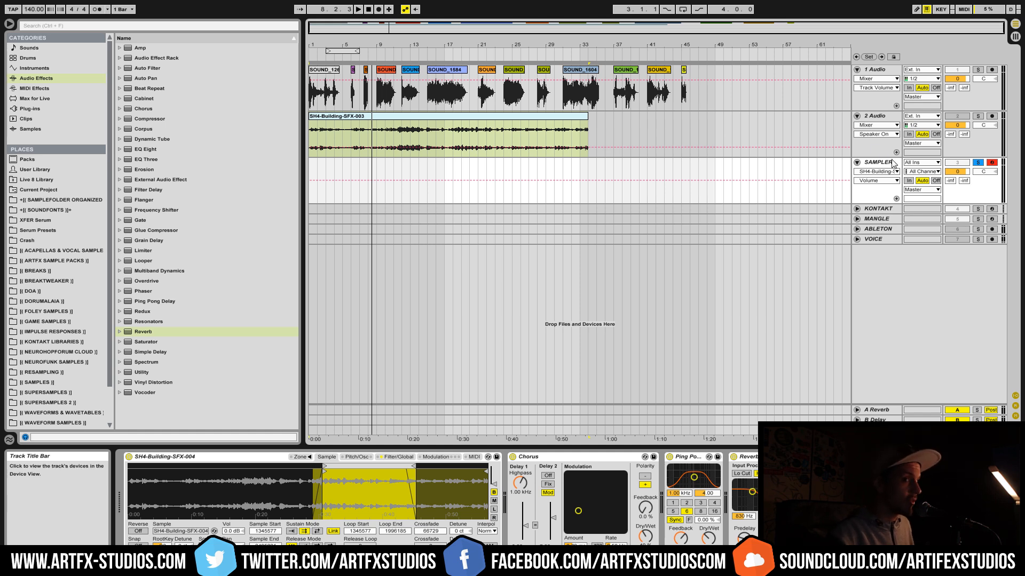
{"action": "left_click", "coordinate": [872, 209]}
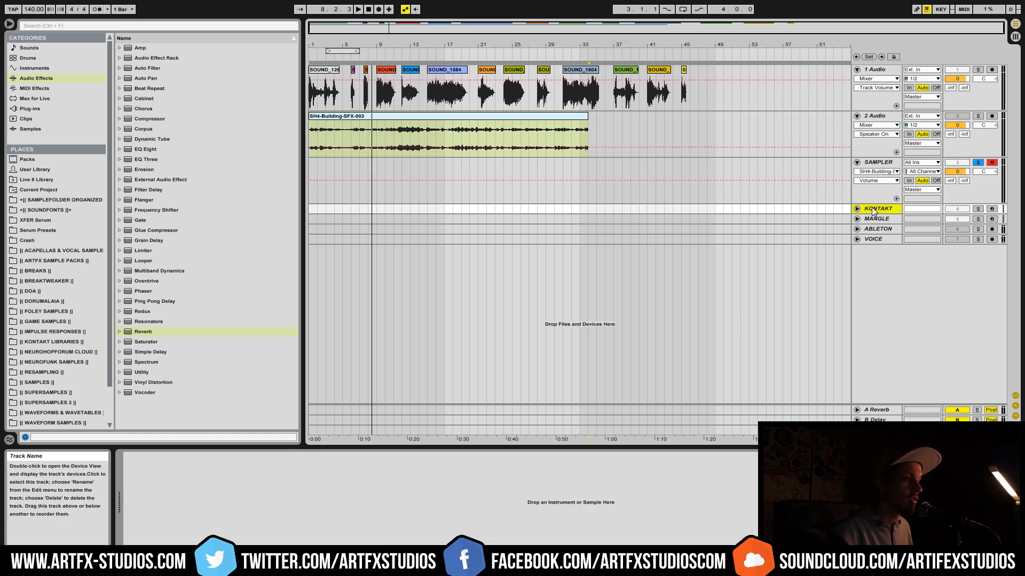
{"action": "left_click", "coordinate": [879, 160]}
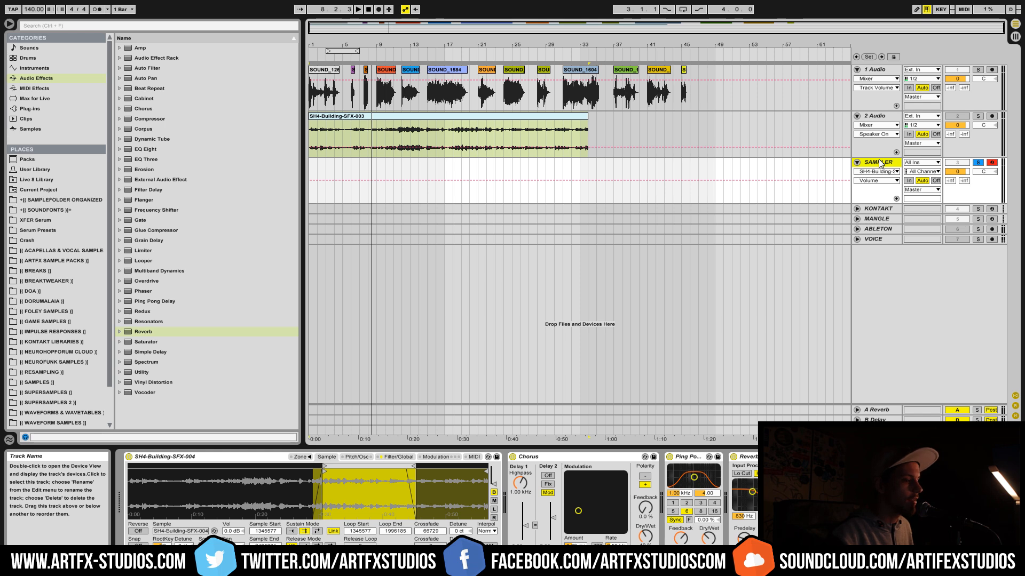